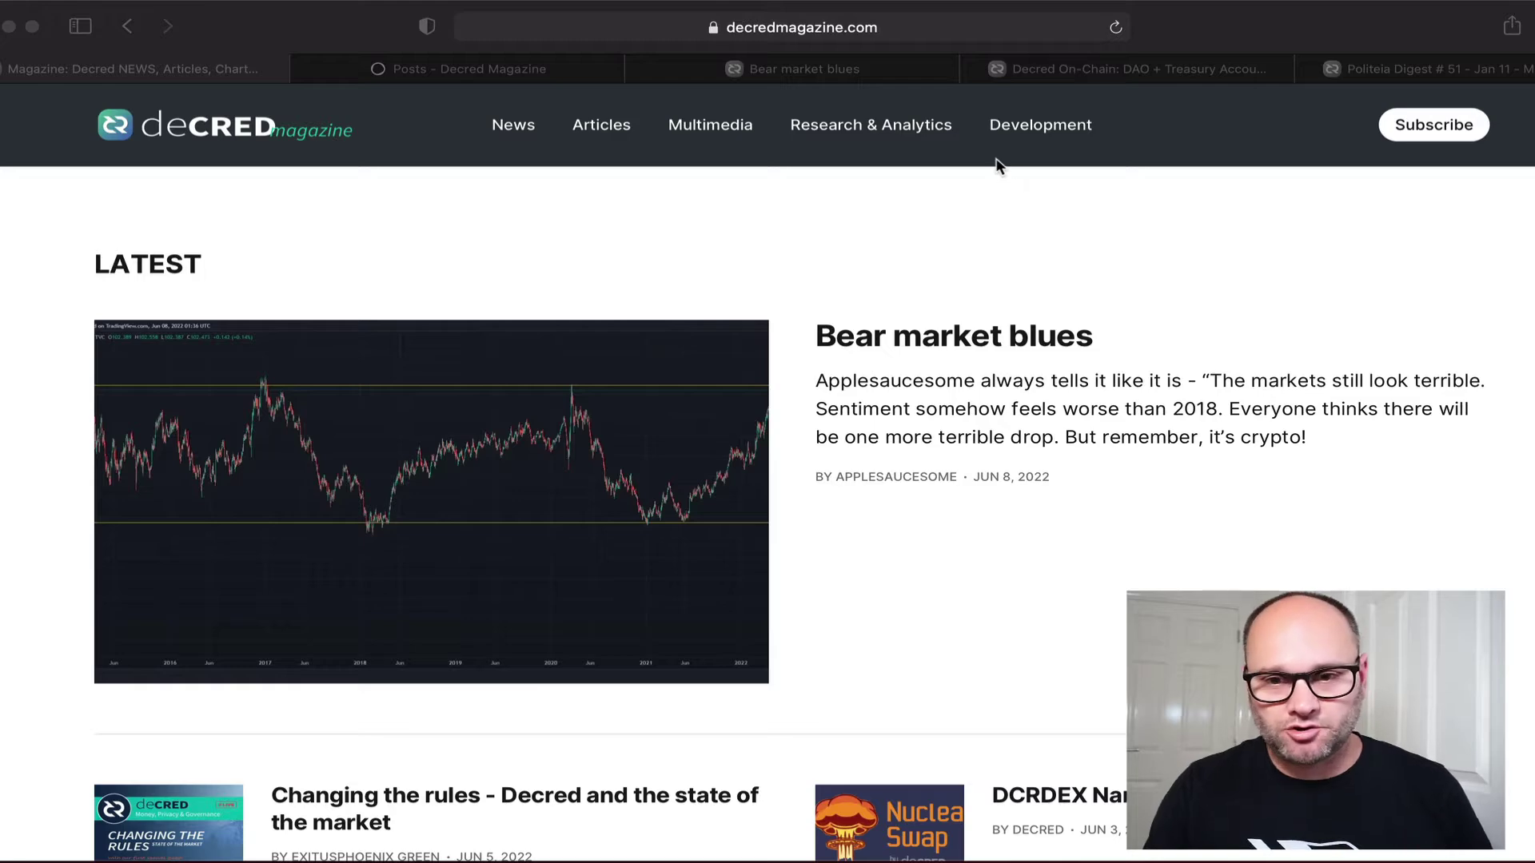
click(925, 38)
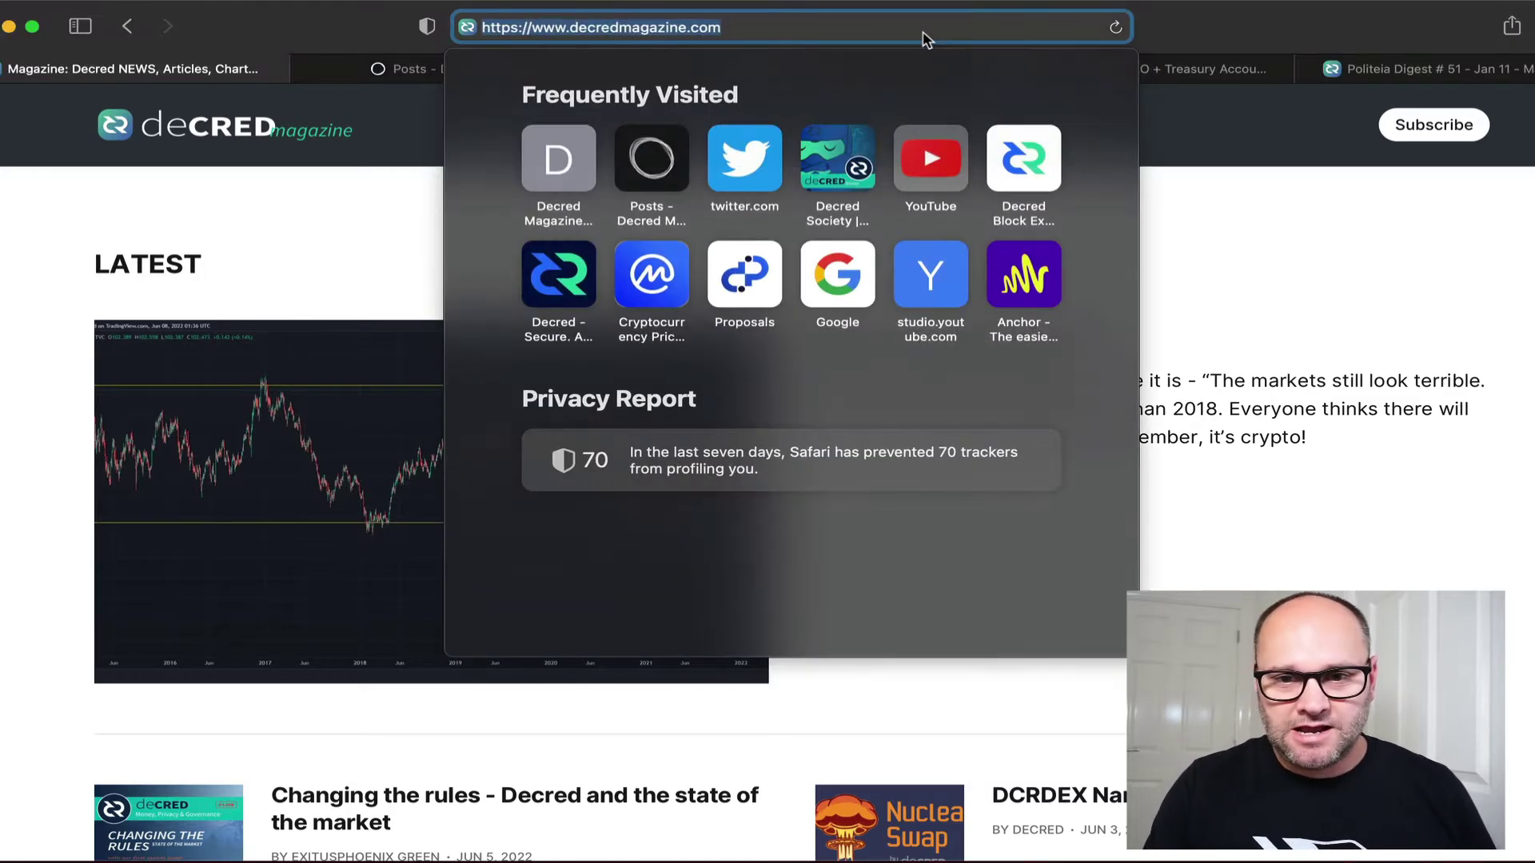
click(732, 28)
text(/ghost)
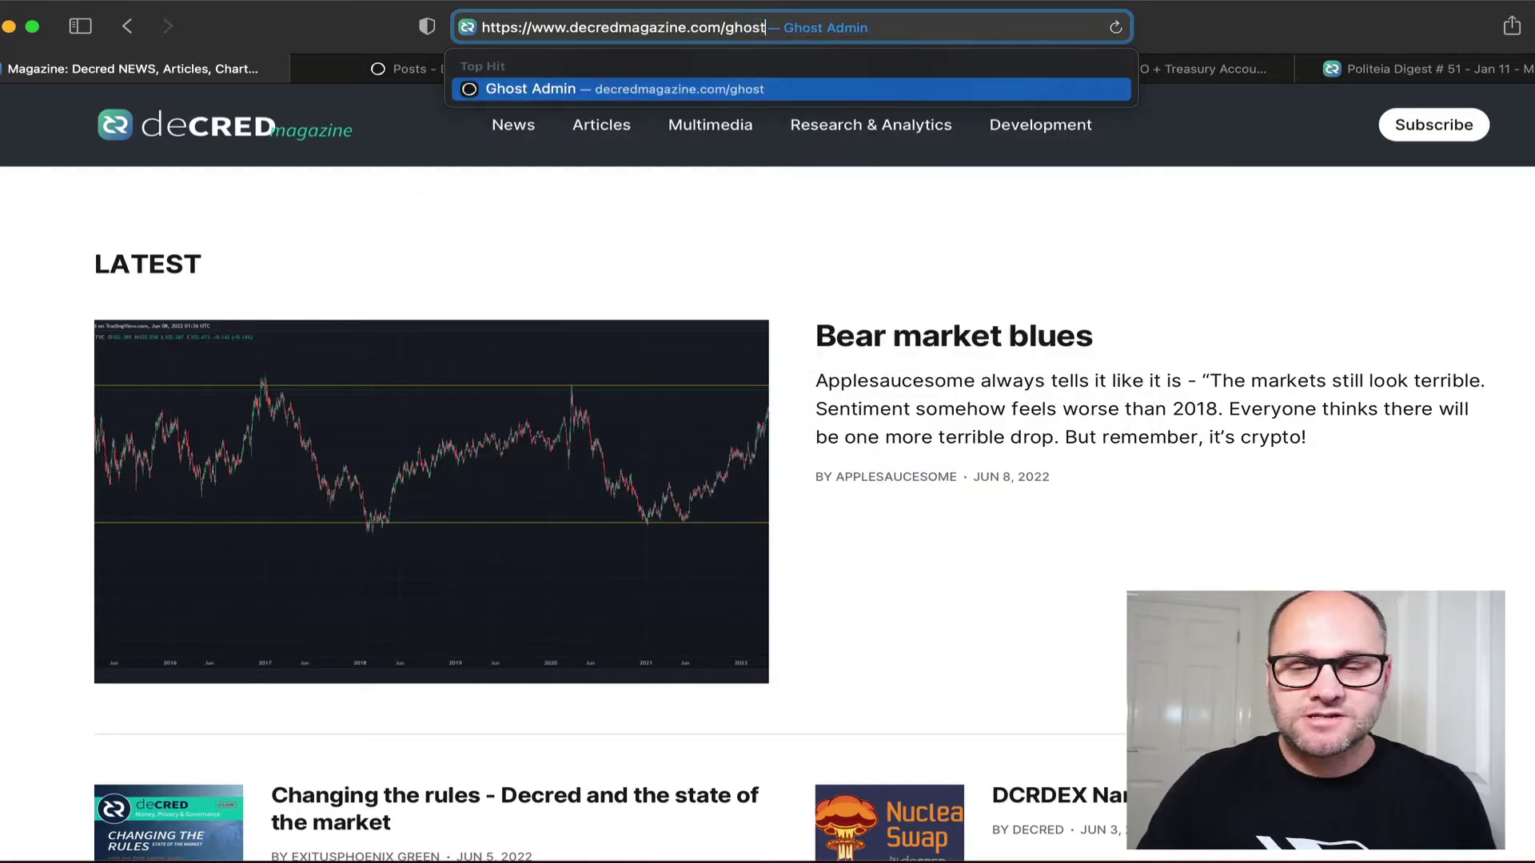
key(Return)
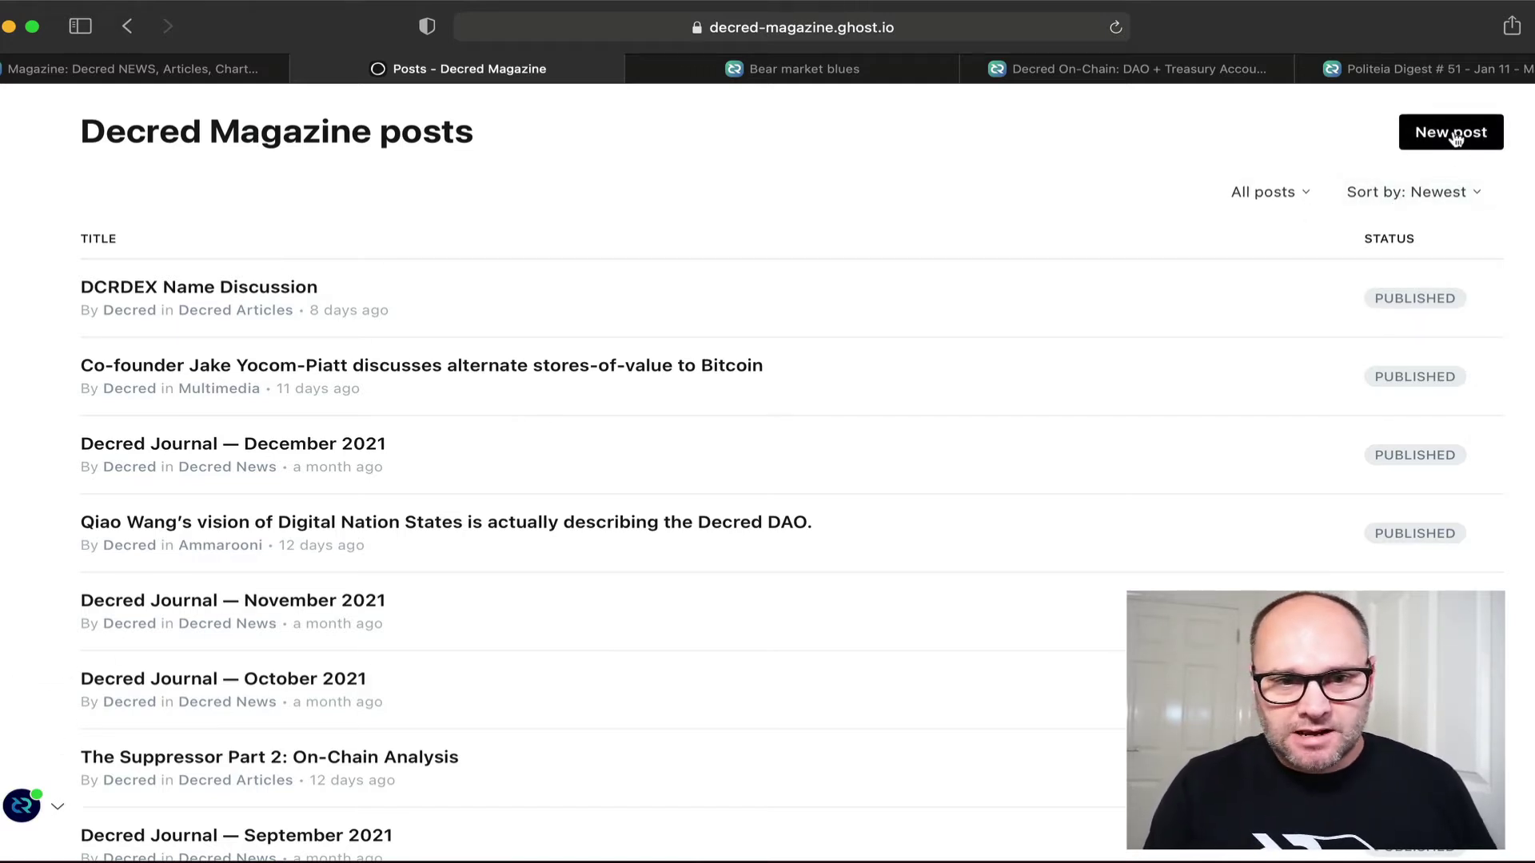
Step: Open the Permabull Nino author page from the magazine's footer links and browse the articles listed there
click(189, 72)
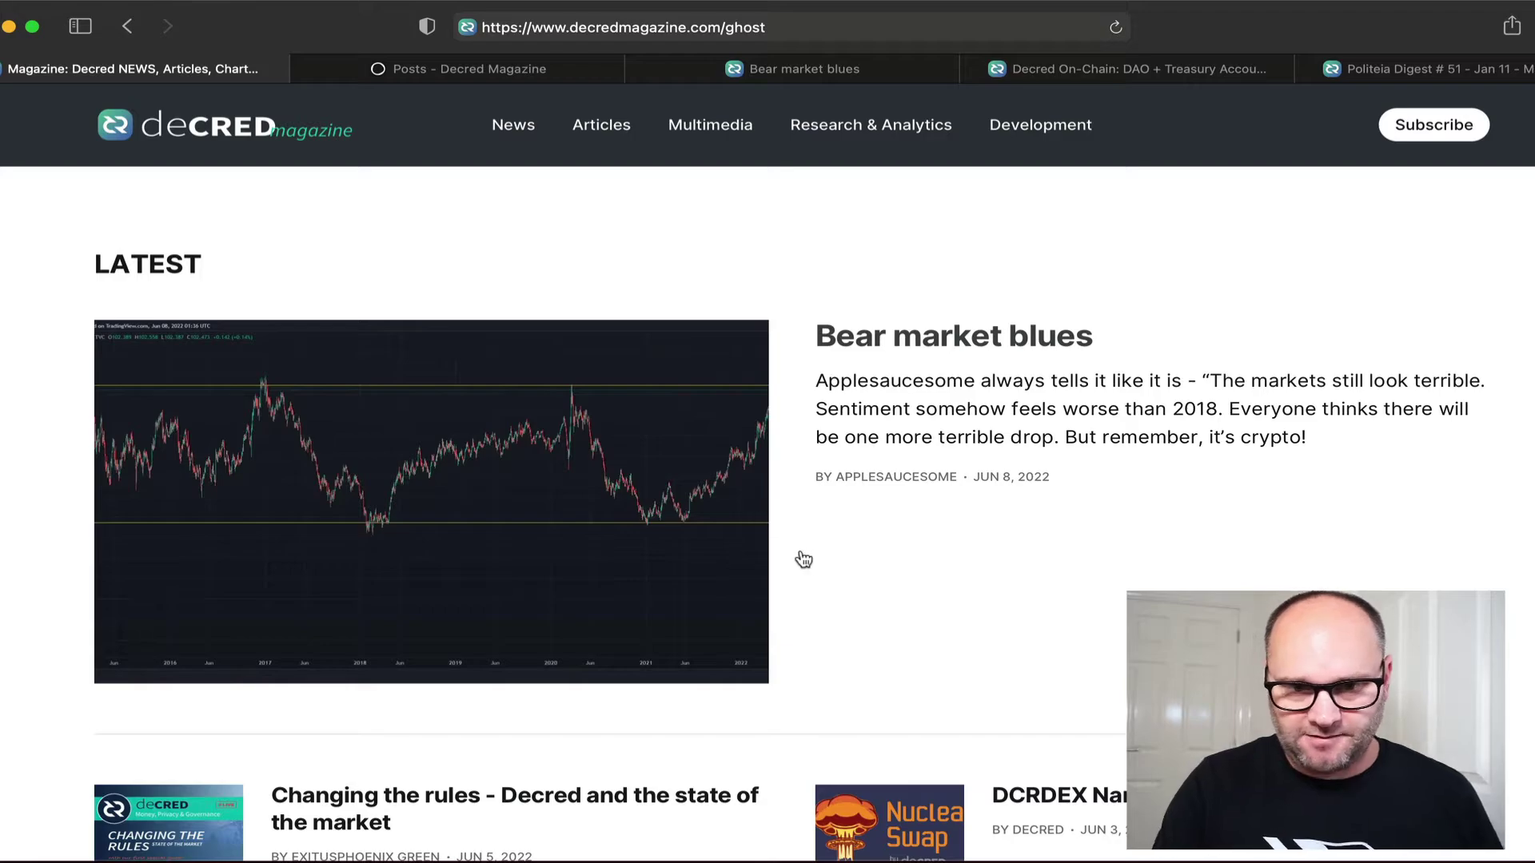
scroll(803, 560, down, 1)
scroll(804, 560, down, 20)
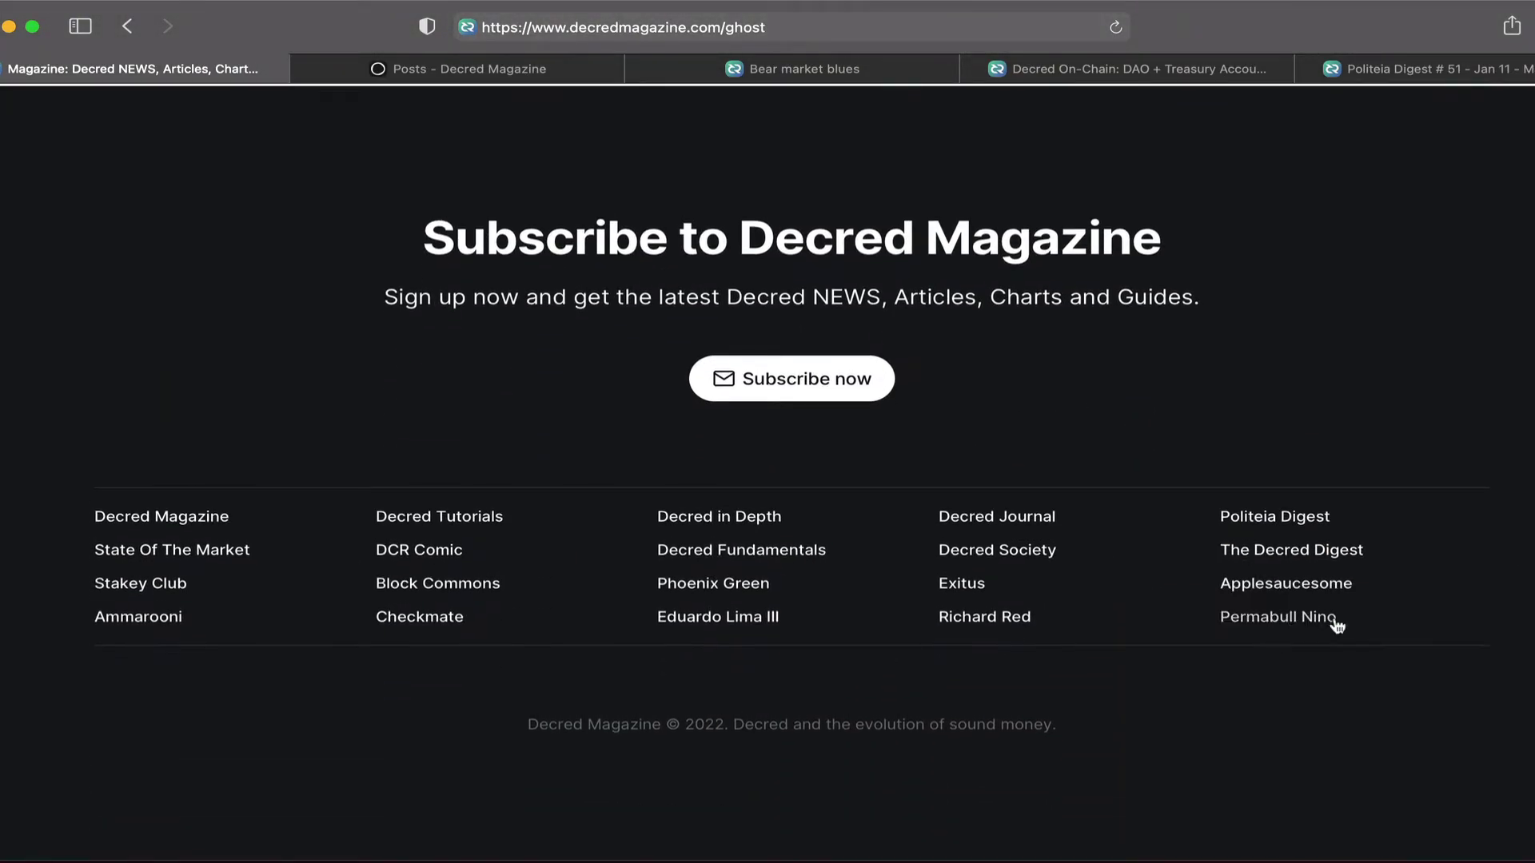
click(1271, 618)
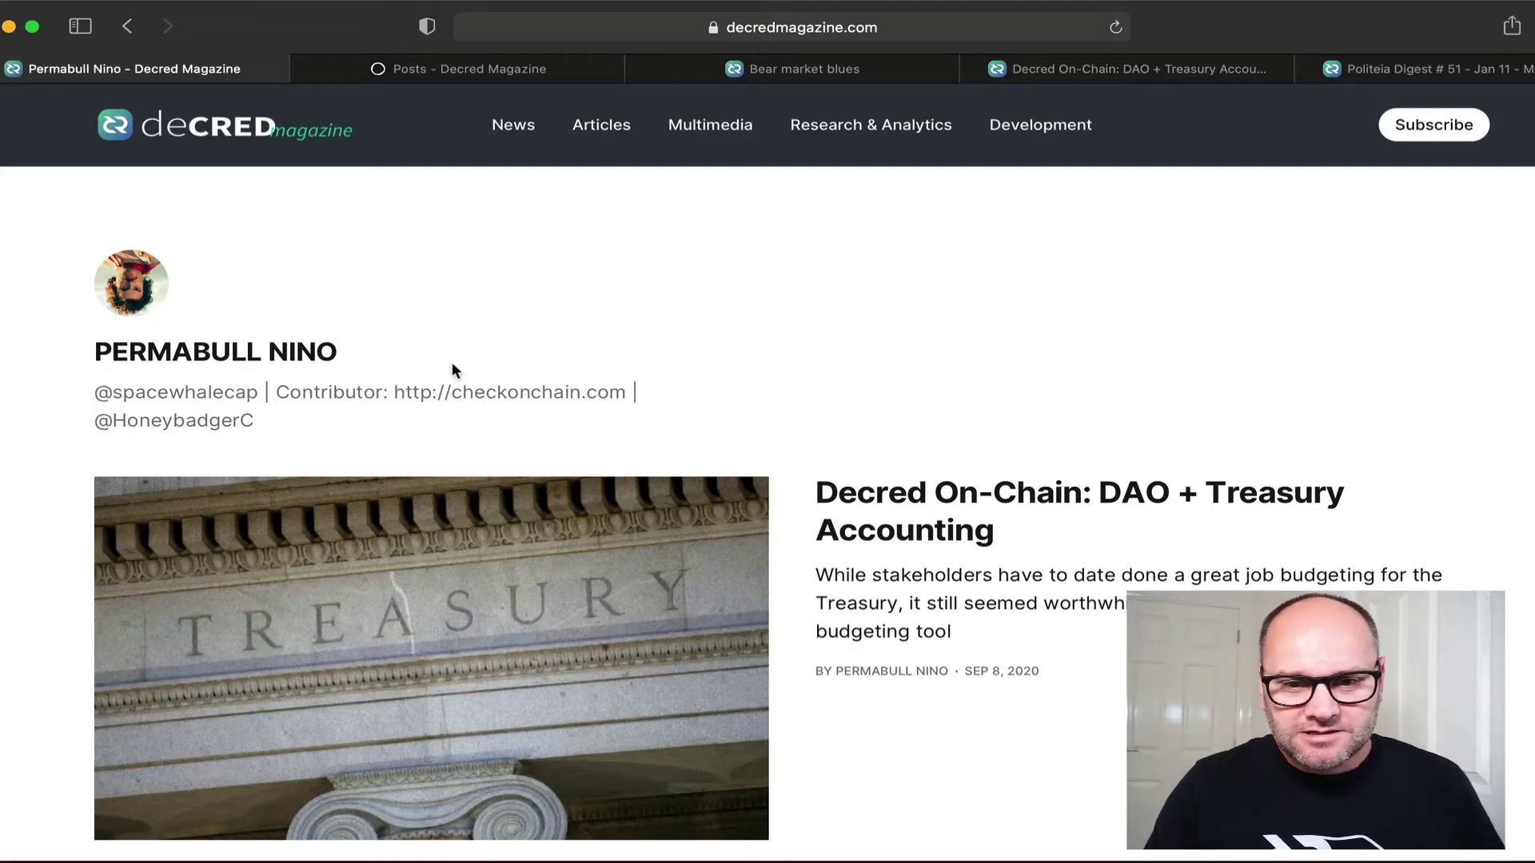
scroll(453, 370, down, 20)
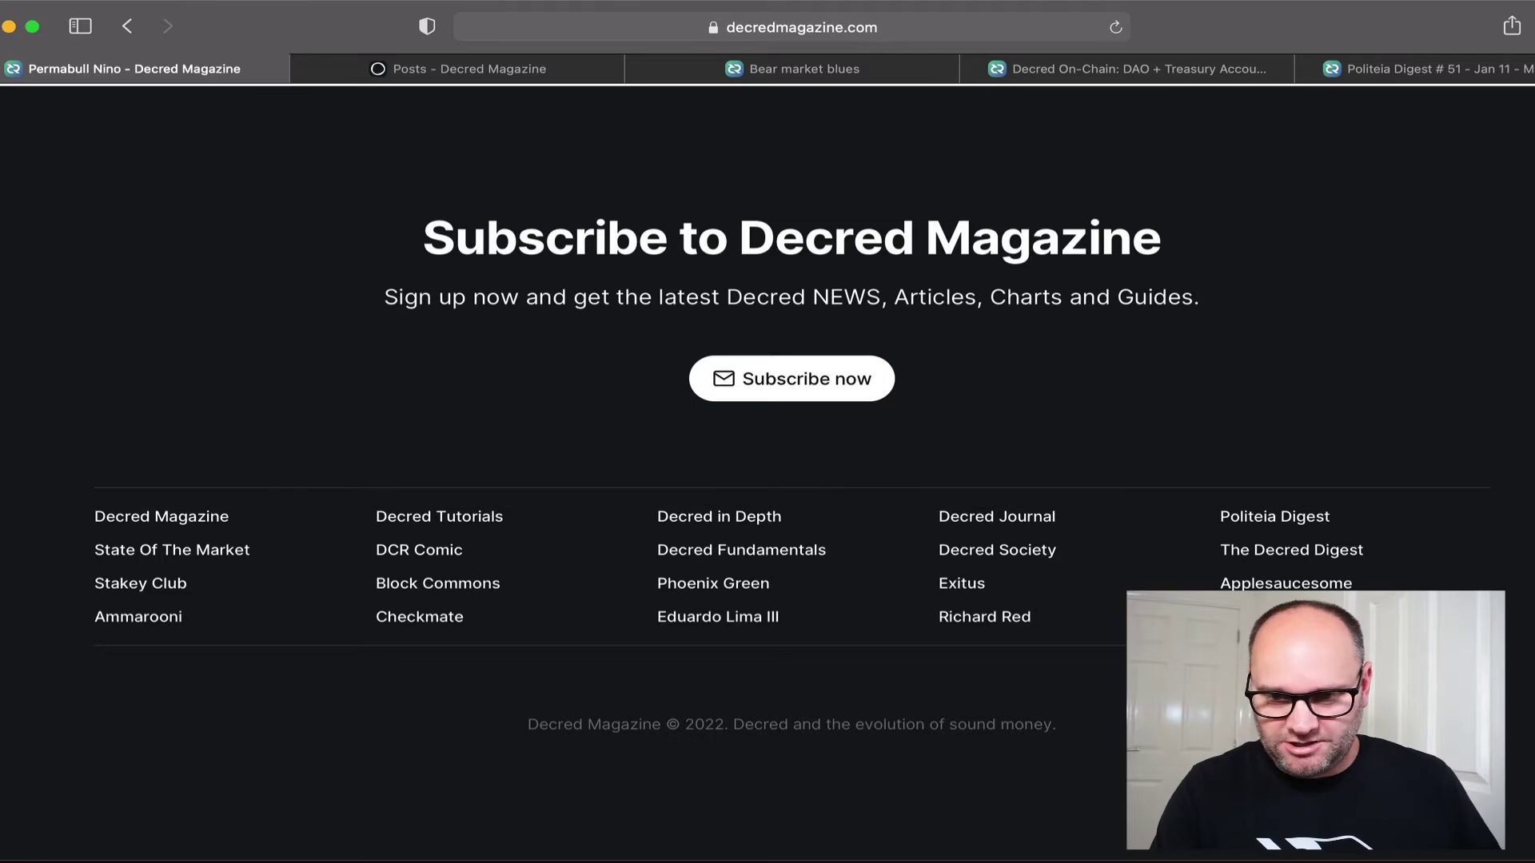
scroll(975, 352, up, 20)
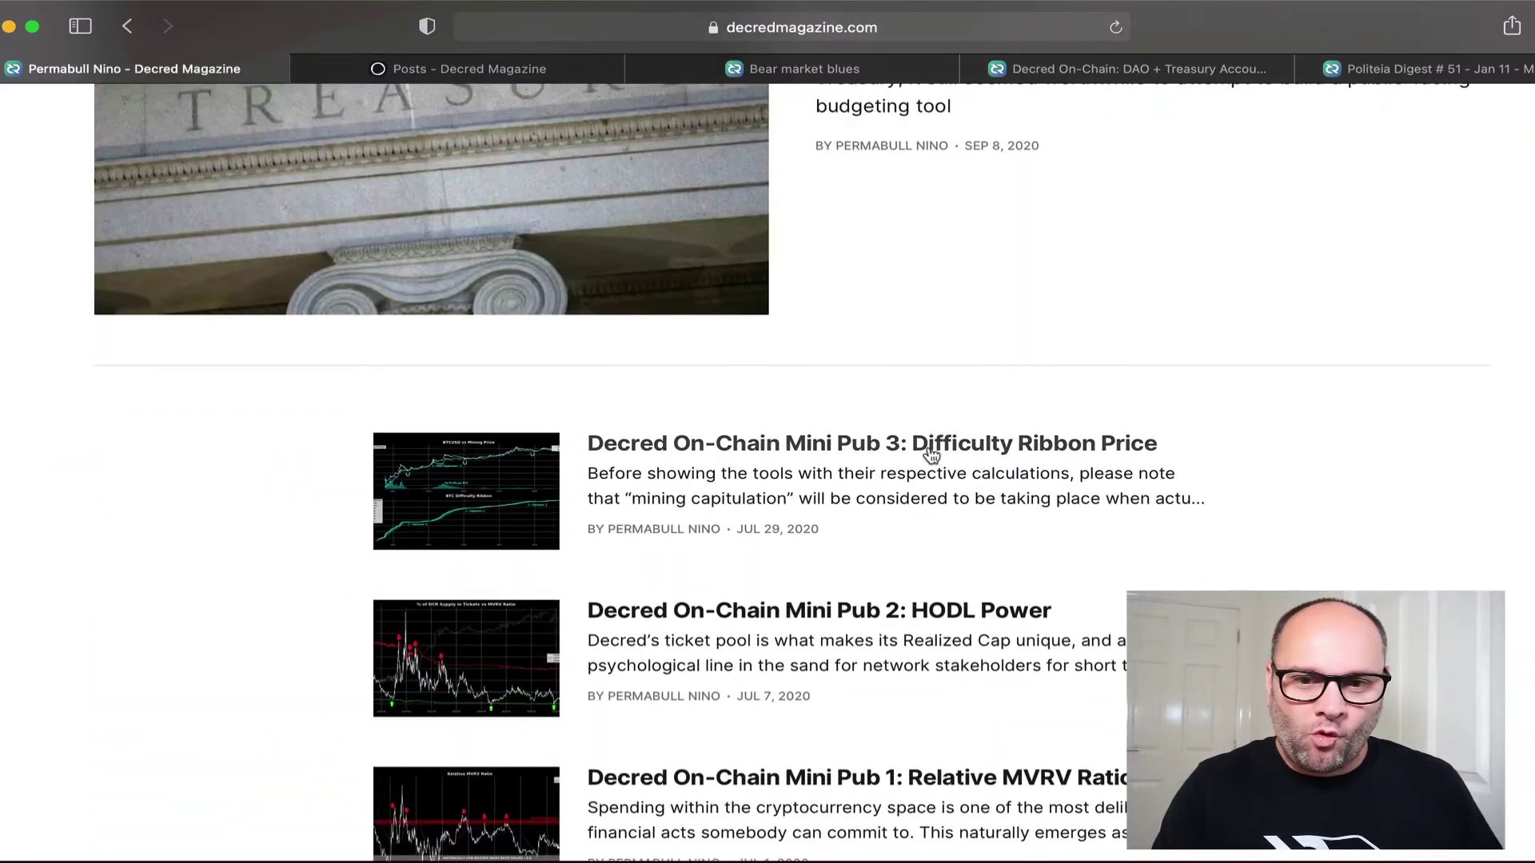
scroll(932, 454, down, 15)
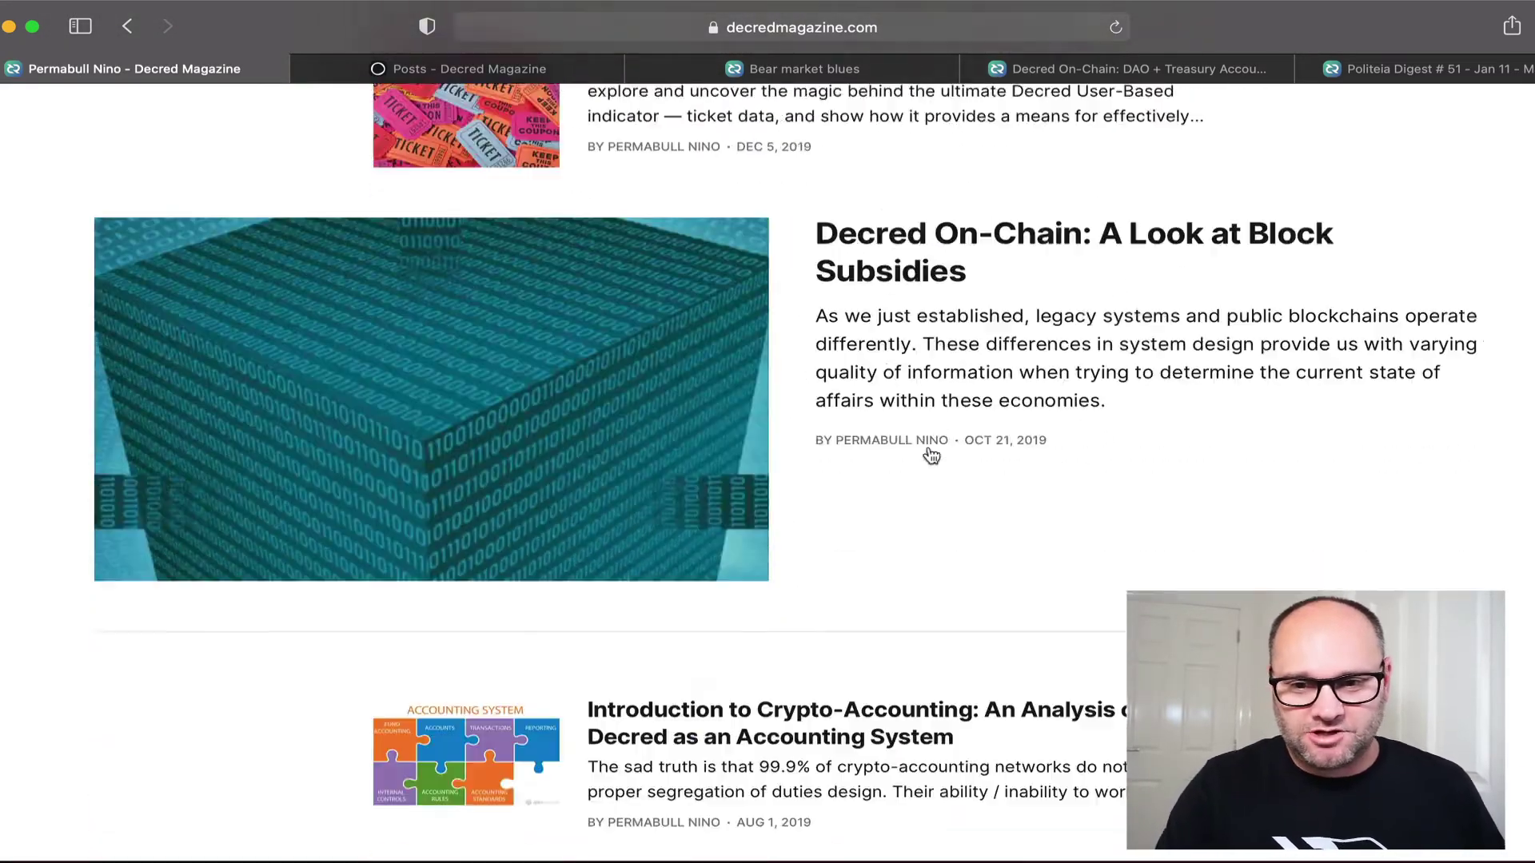
scroll(932, 456, down, 15)
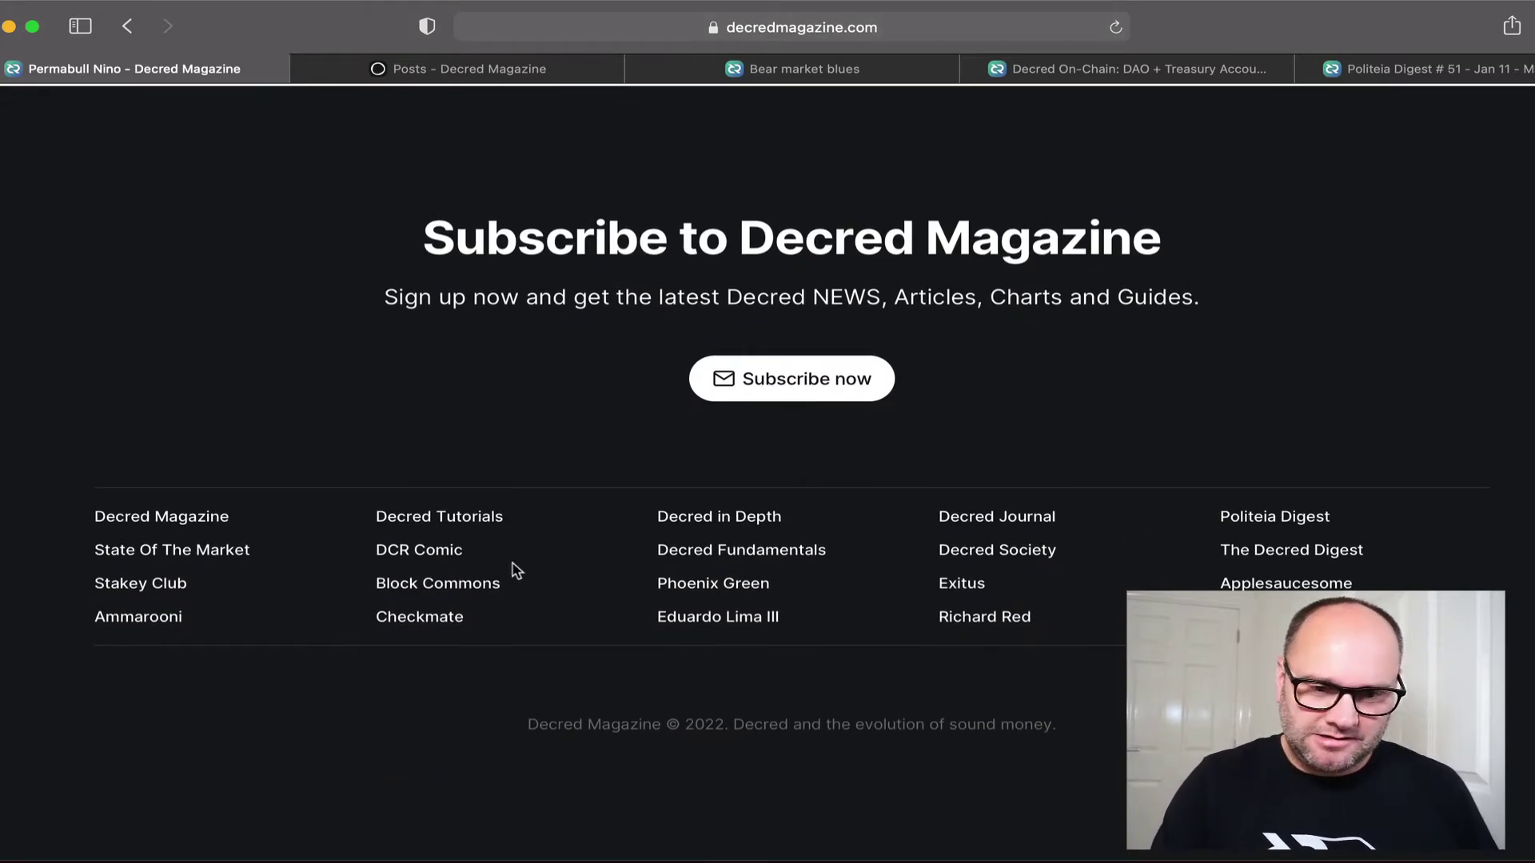
Step: Open the Decred Society page from the footer links and look over its header and latest article
click(1017, 552)
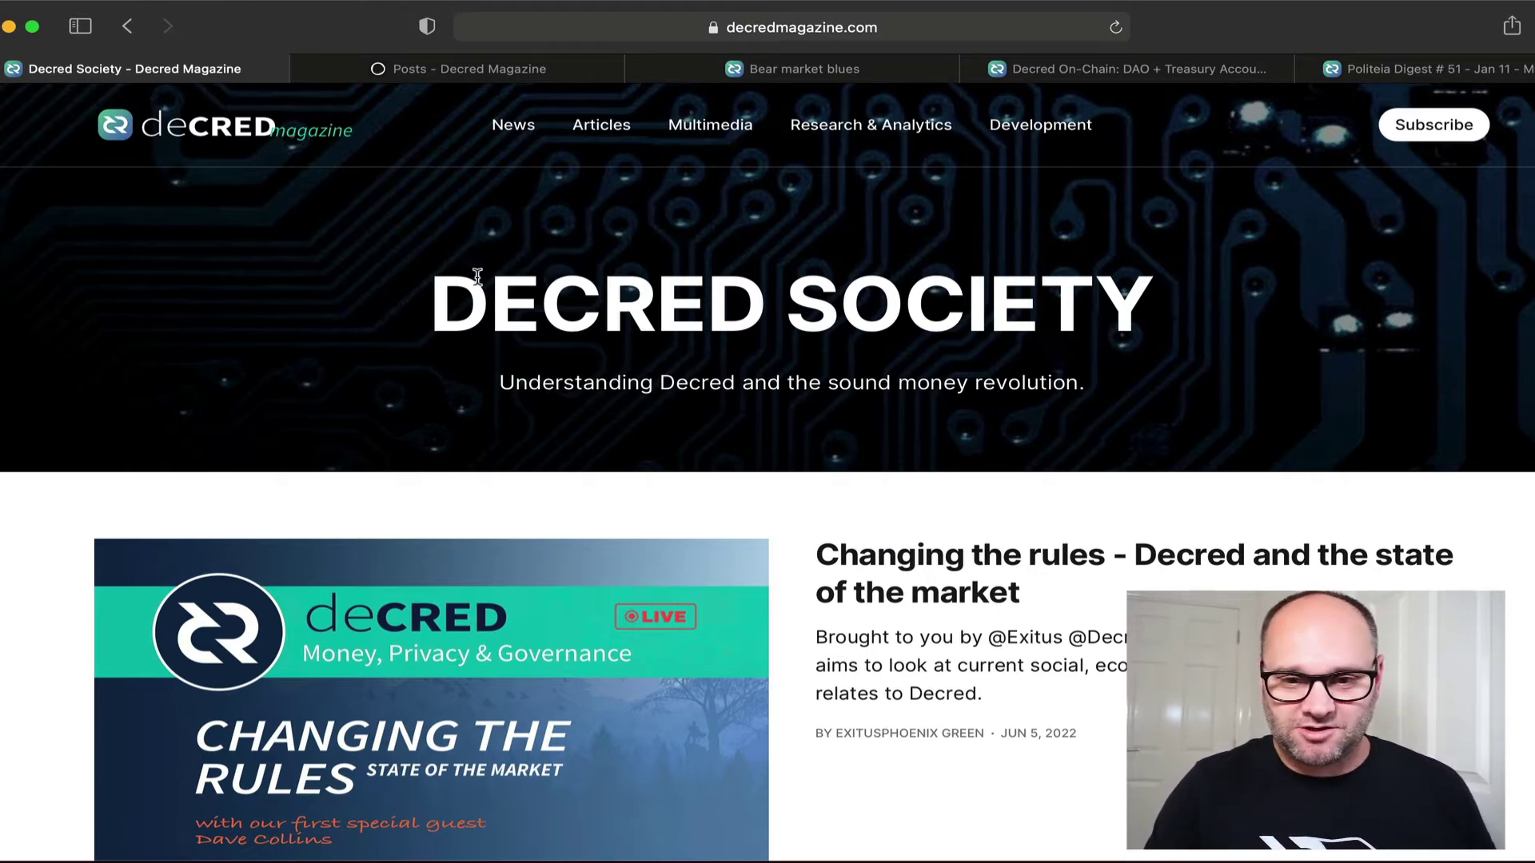
scroll(762, 422, down, 10)
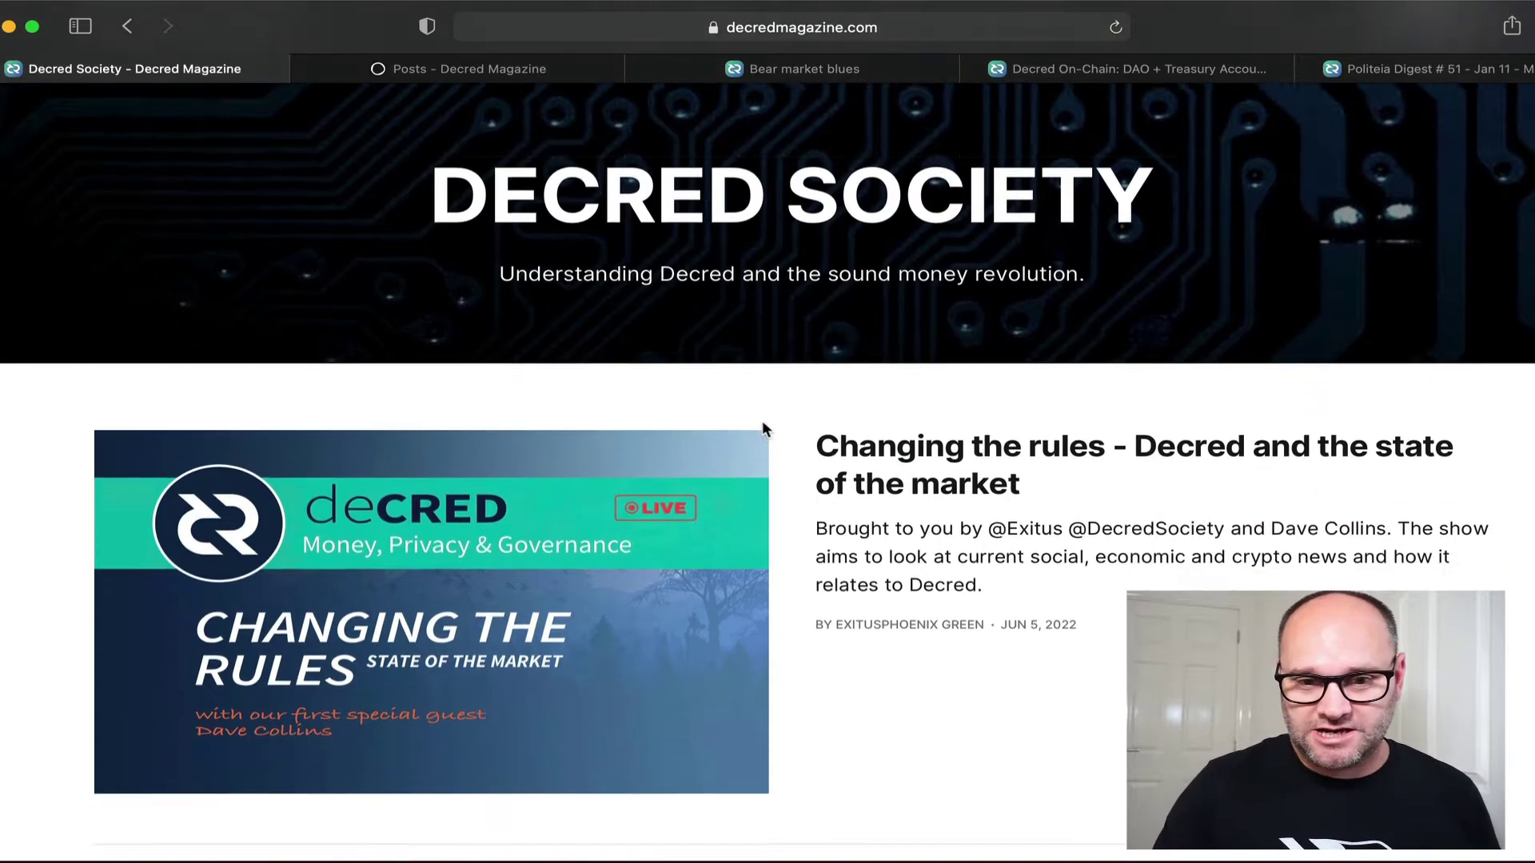
scroll(761, 421, up, 10)
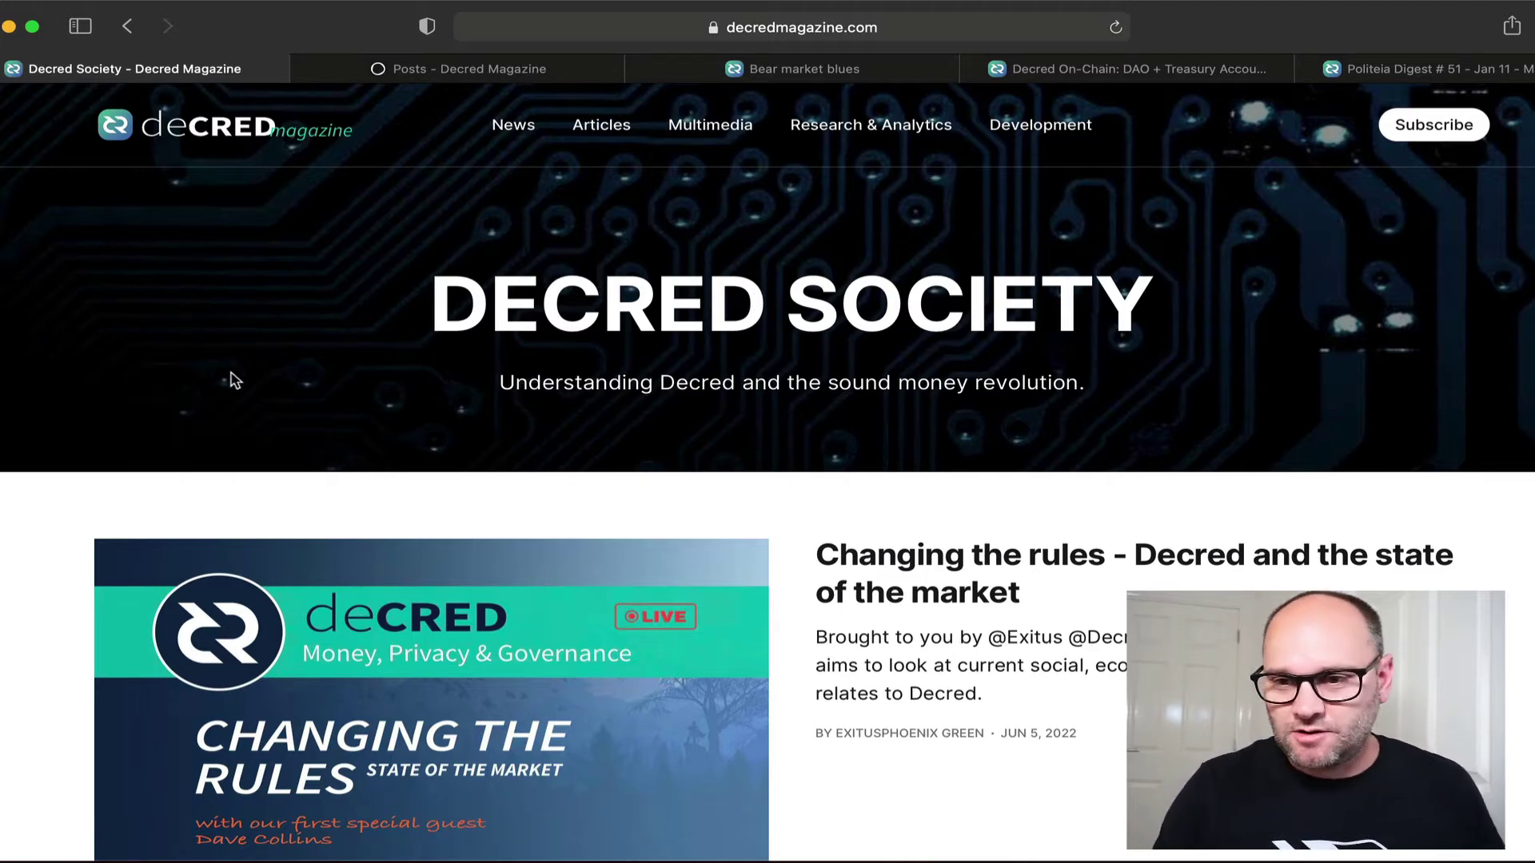
click(436, 70)
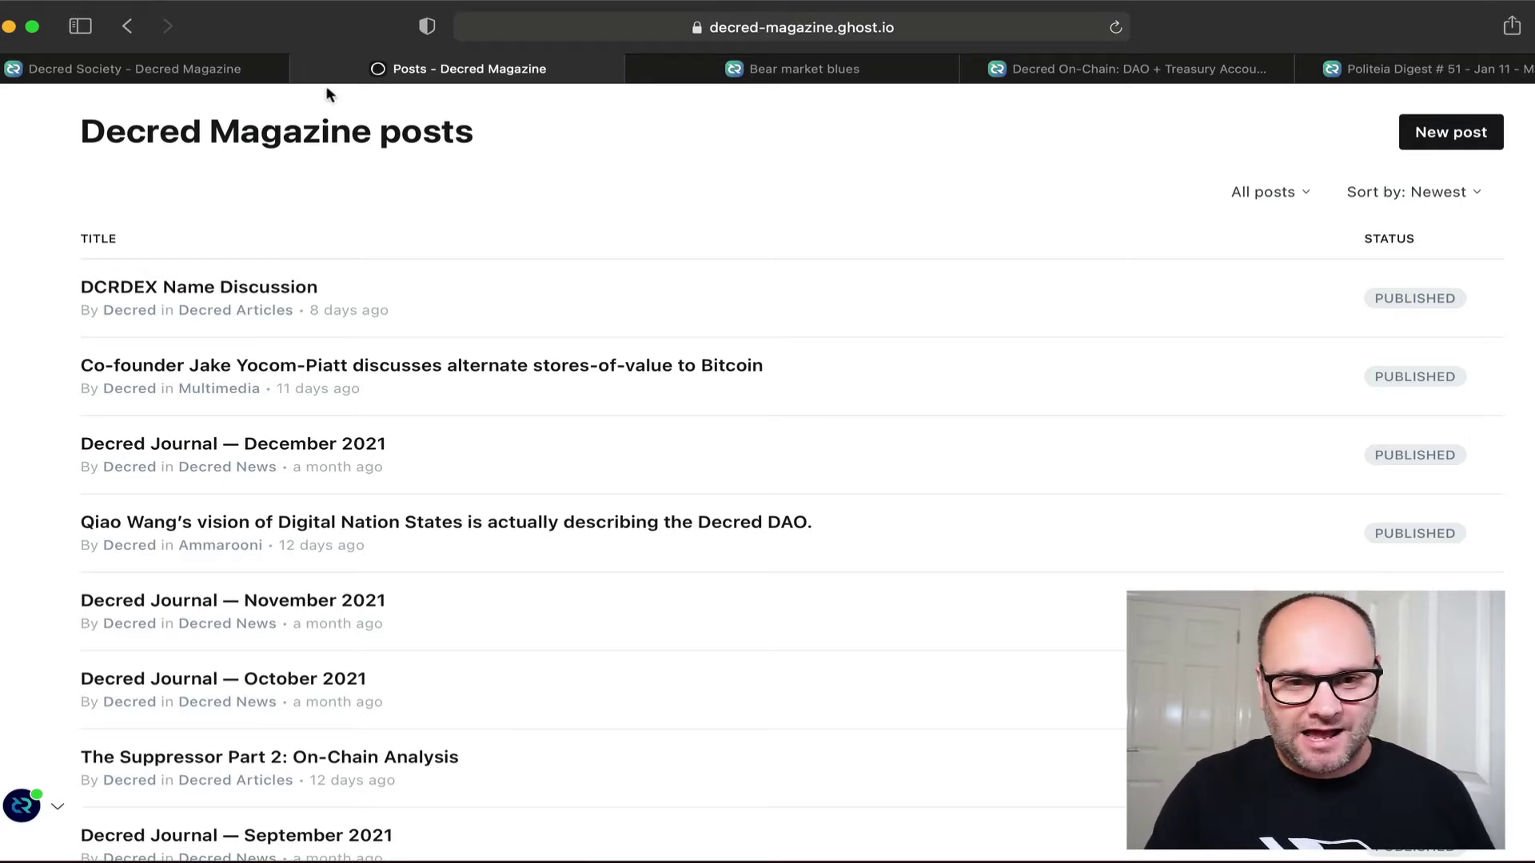
click(258, 73)
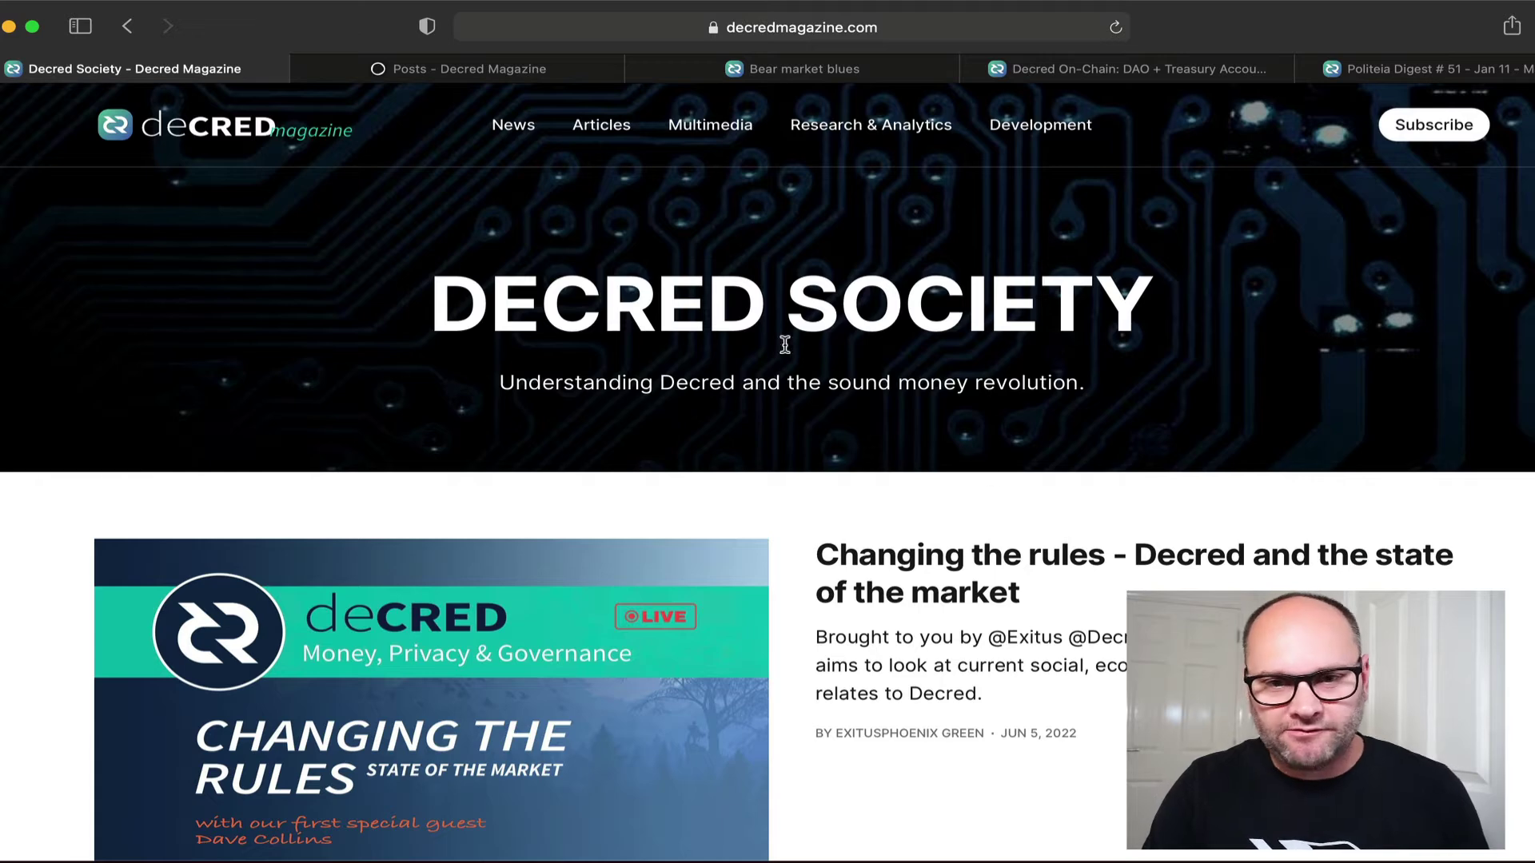
click(553, 71)
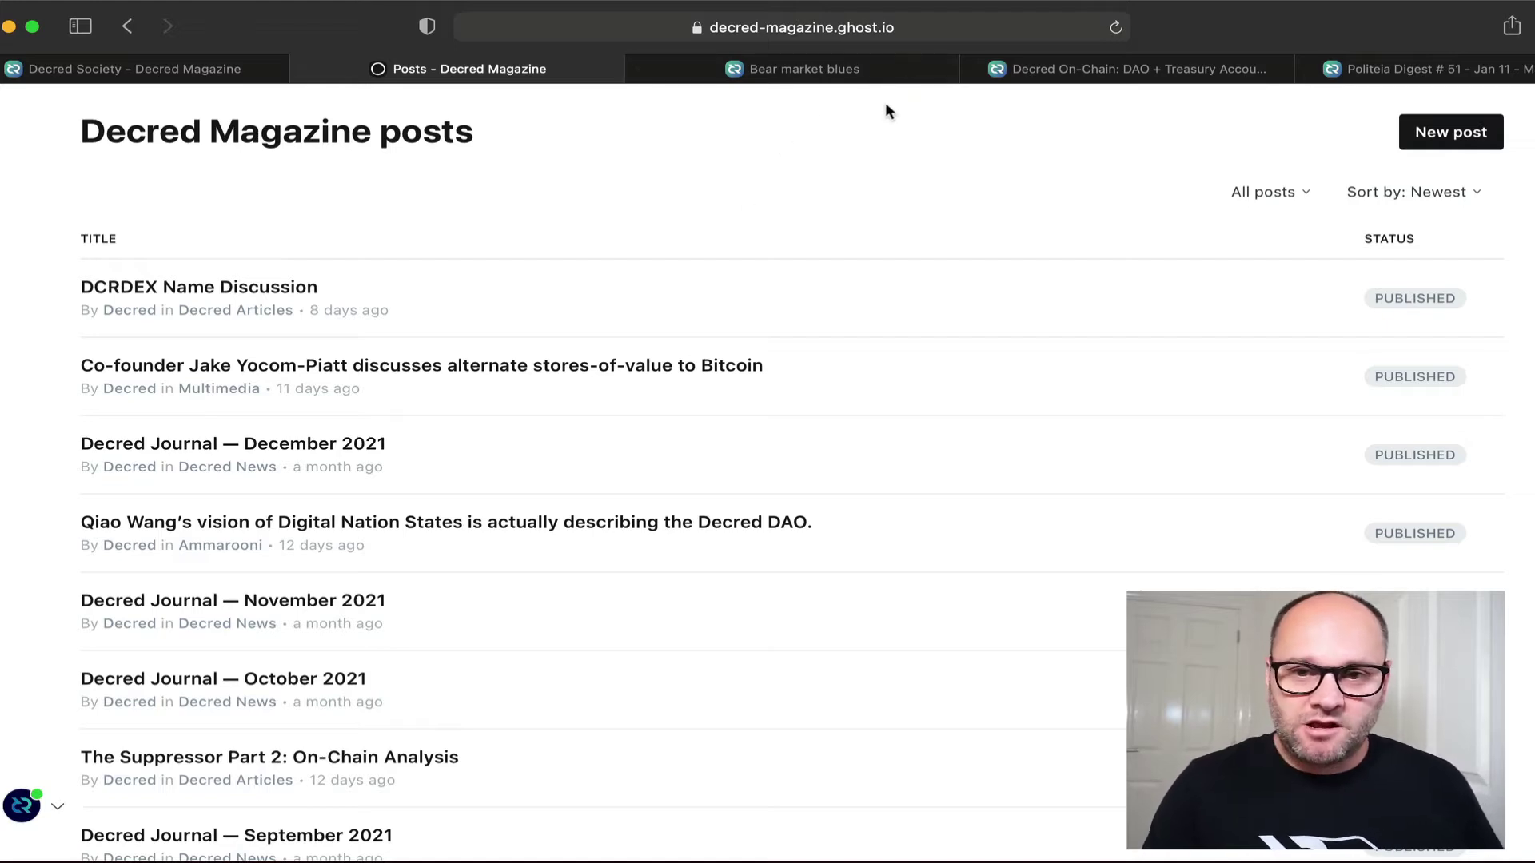
click(112, 68)
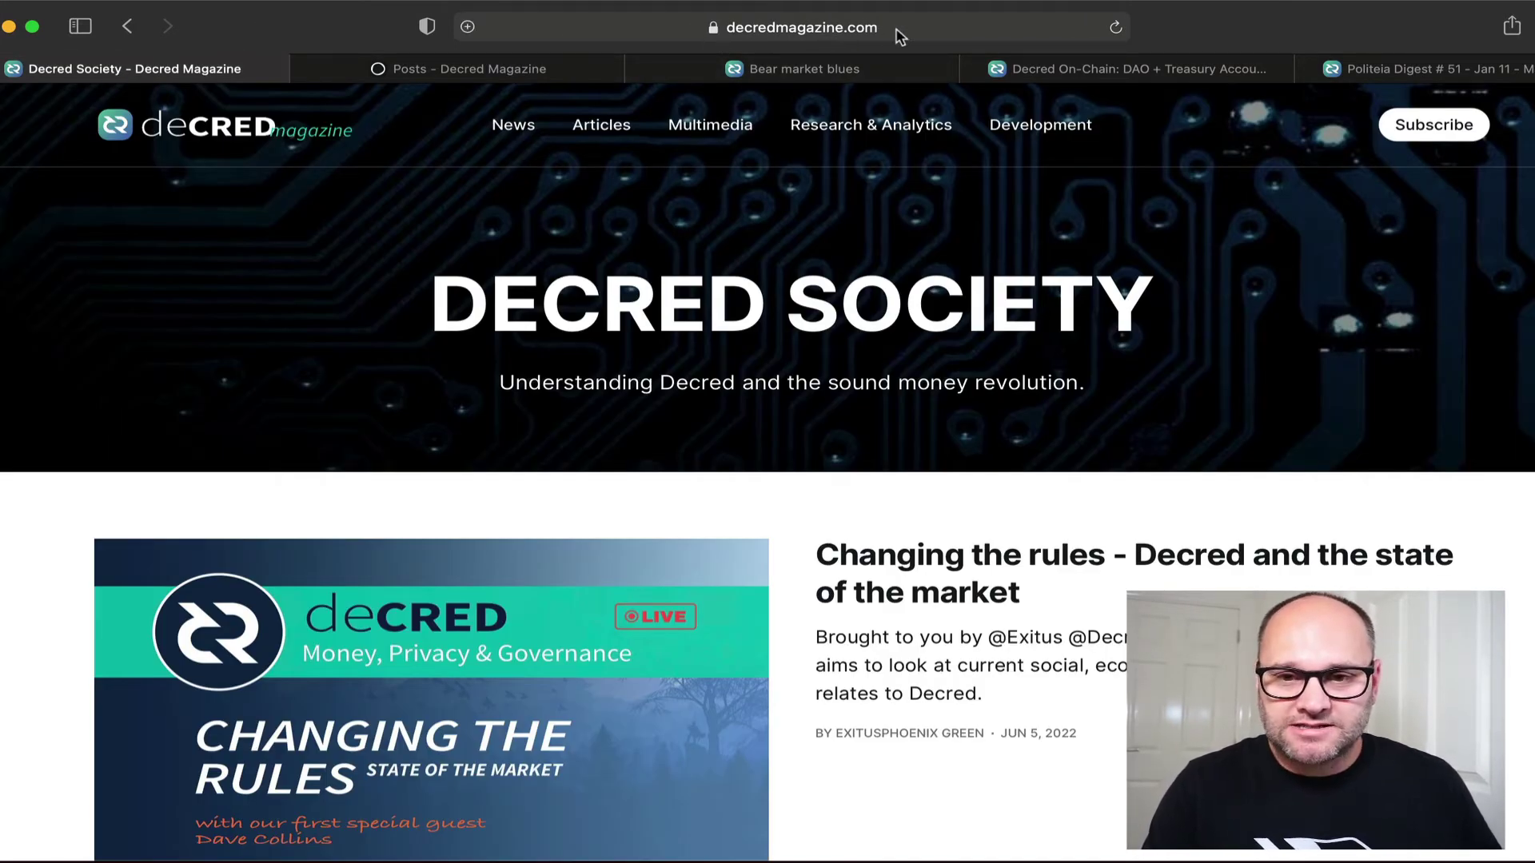
Step: Return to the Decred Magazine posts list and create a new post
click(524, 69)
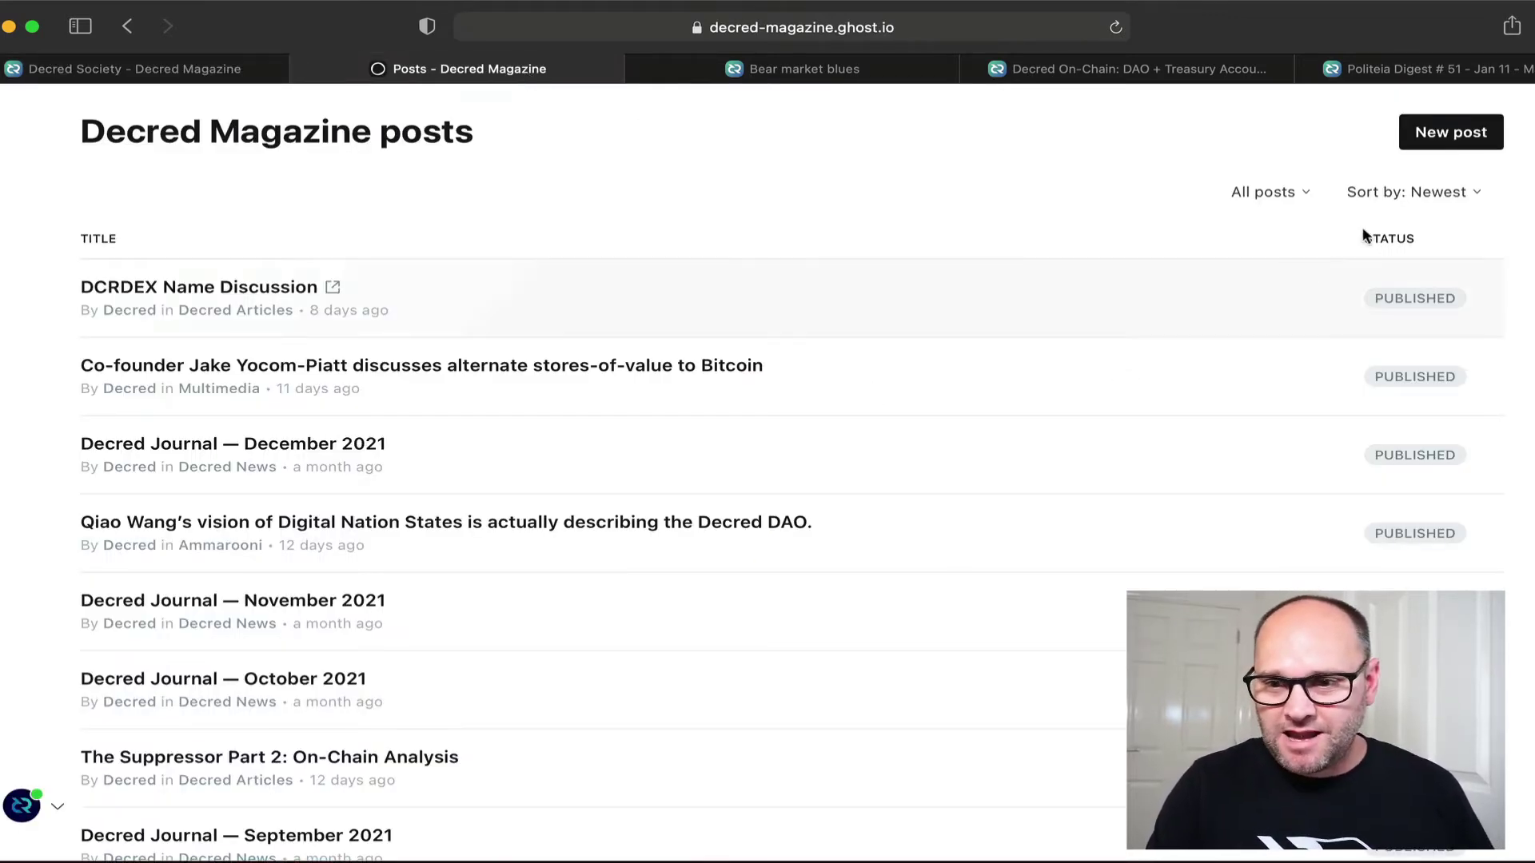
click(1460, 140)
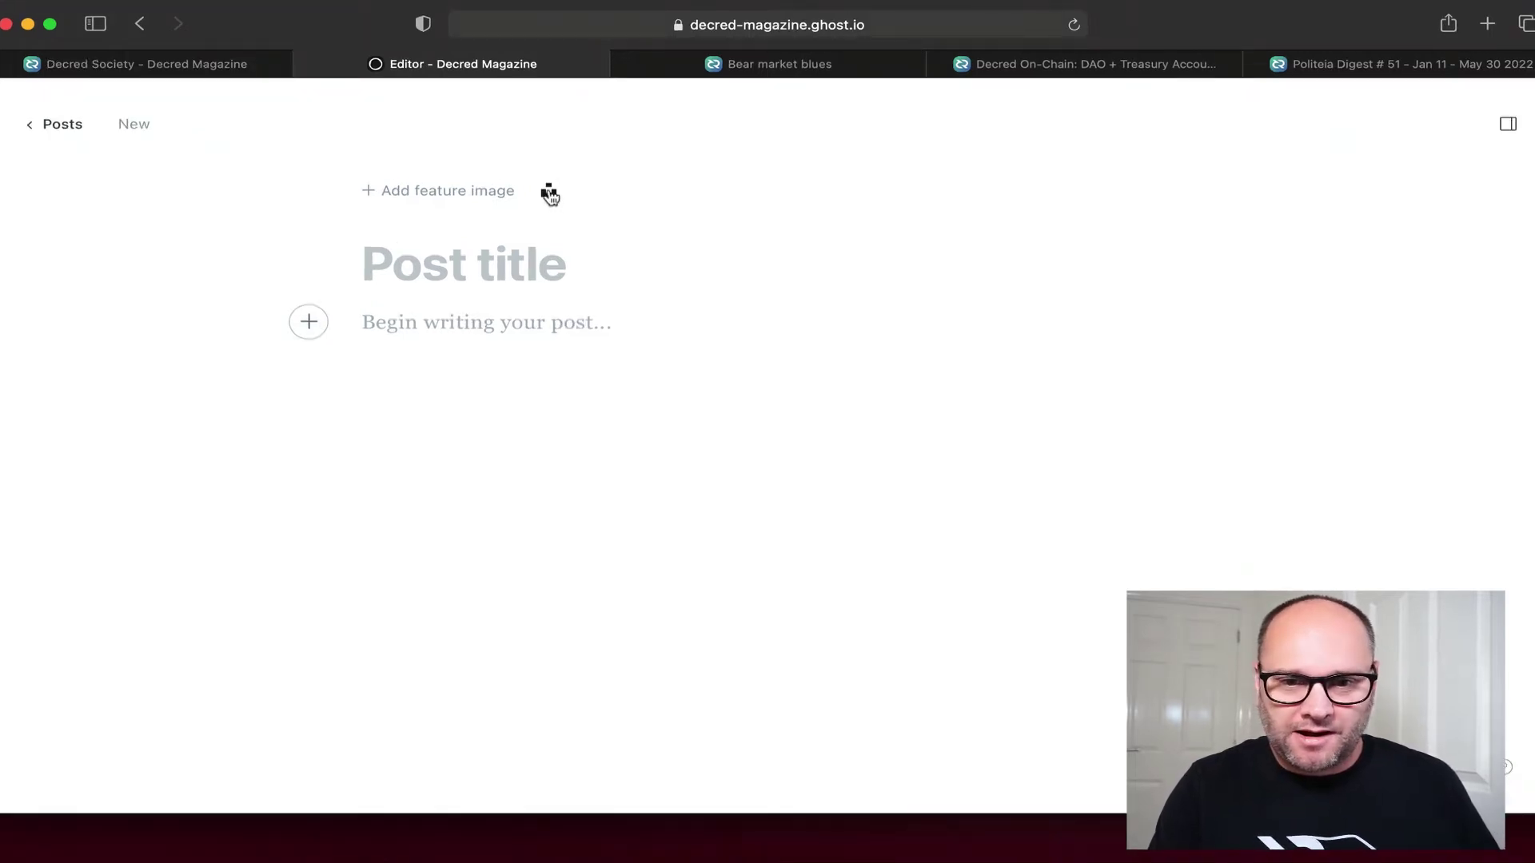
Step: Insert the Tezos and Bitcoin photo from Unsplash as the feature image, remove it, and reopen and close the Unsplash gallery
click(552, 193)
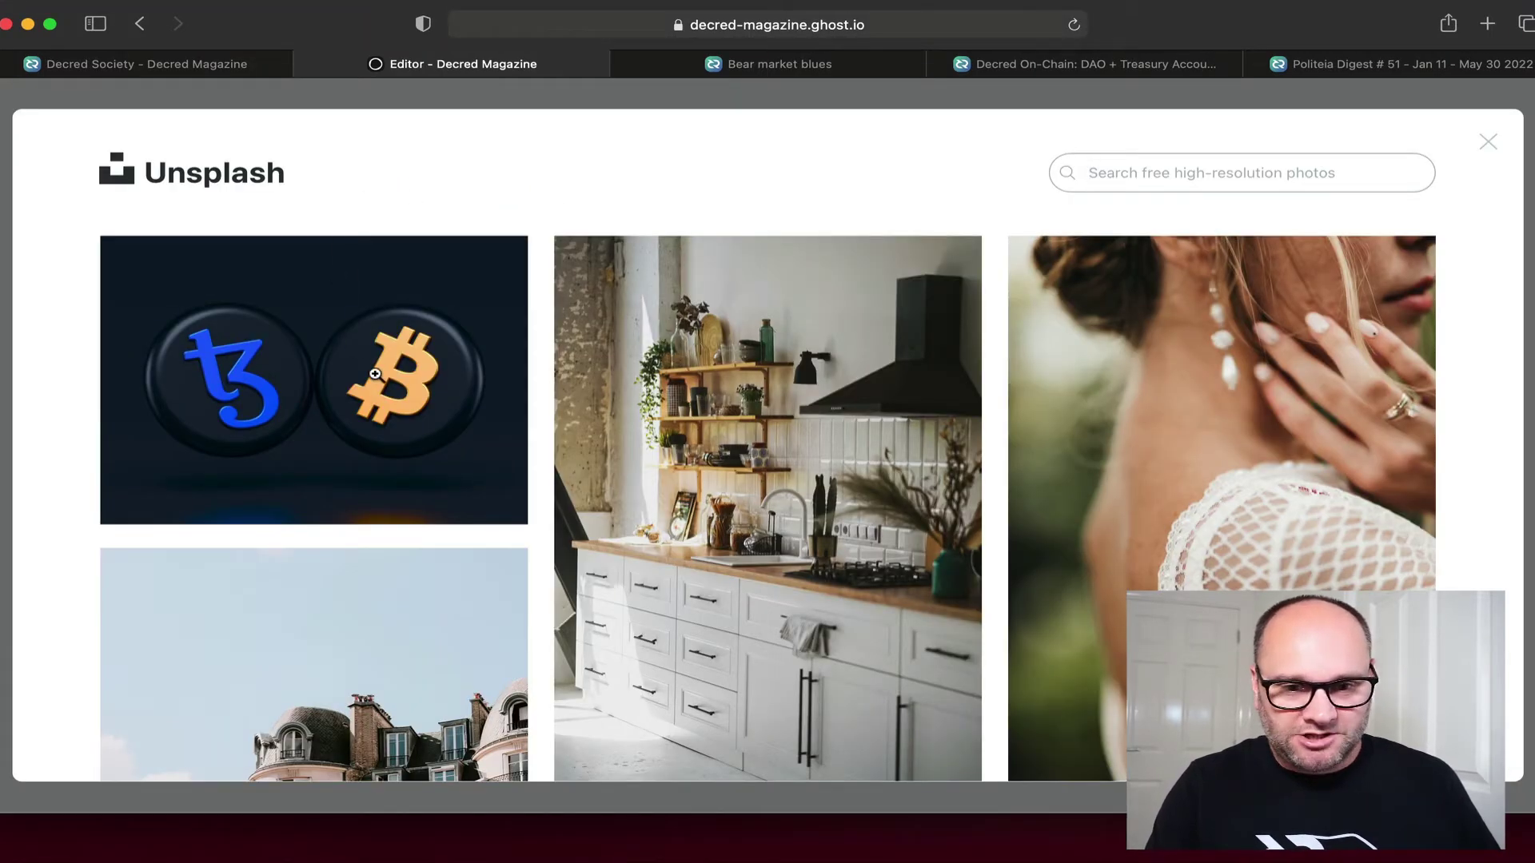
mouse_move(375, 373)
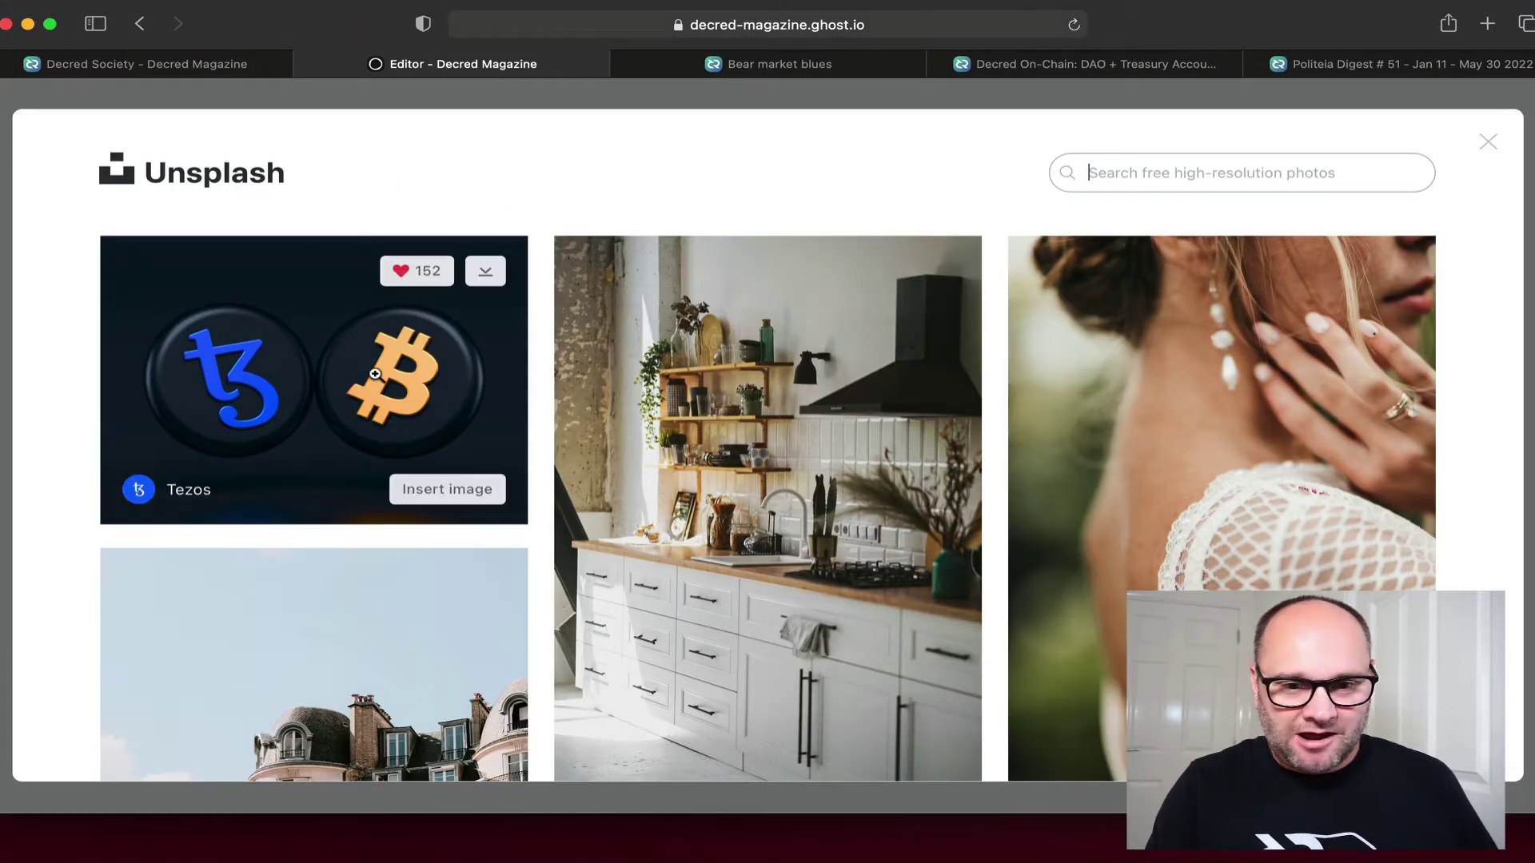
click(444, 490)
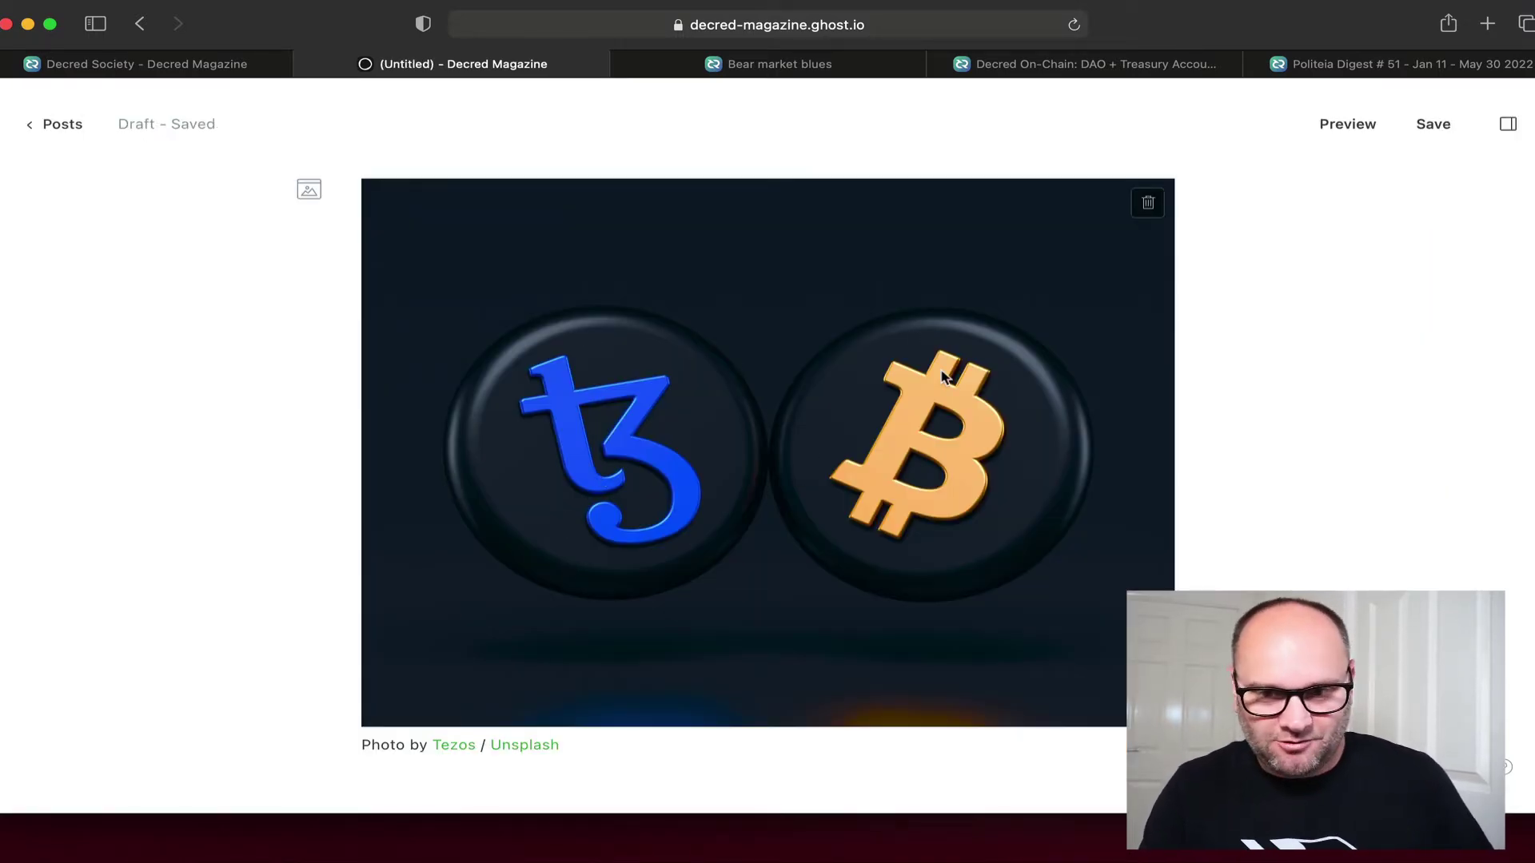
click(1148, 203)
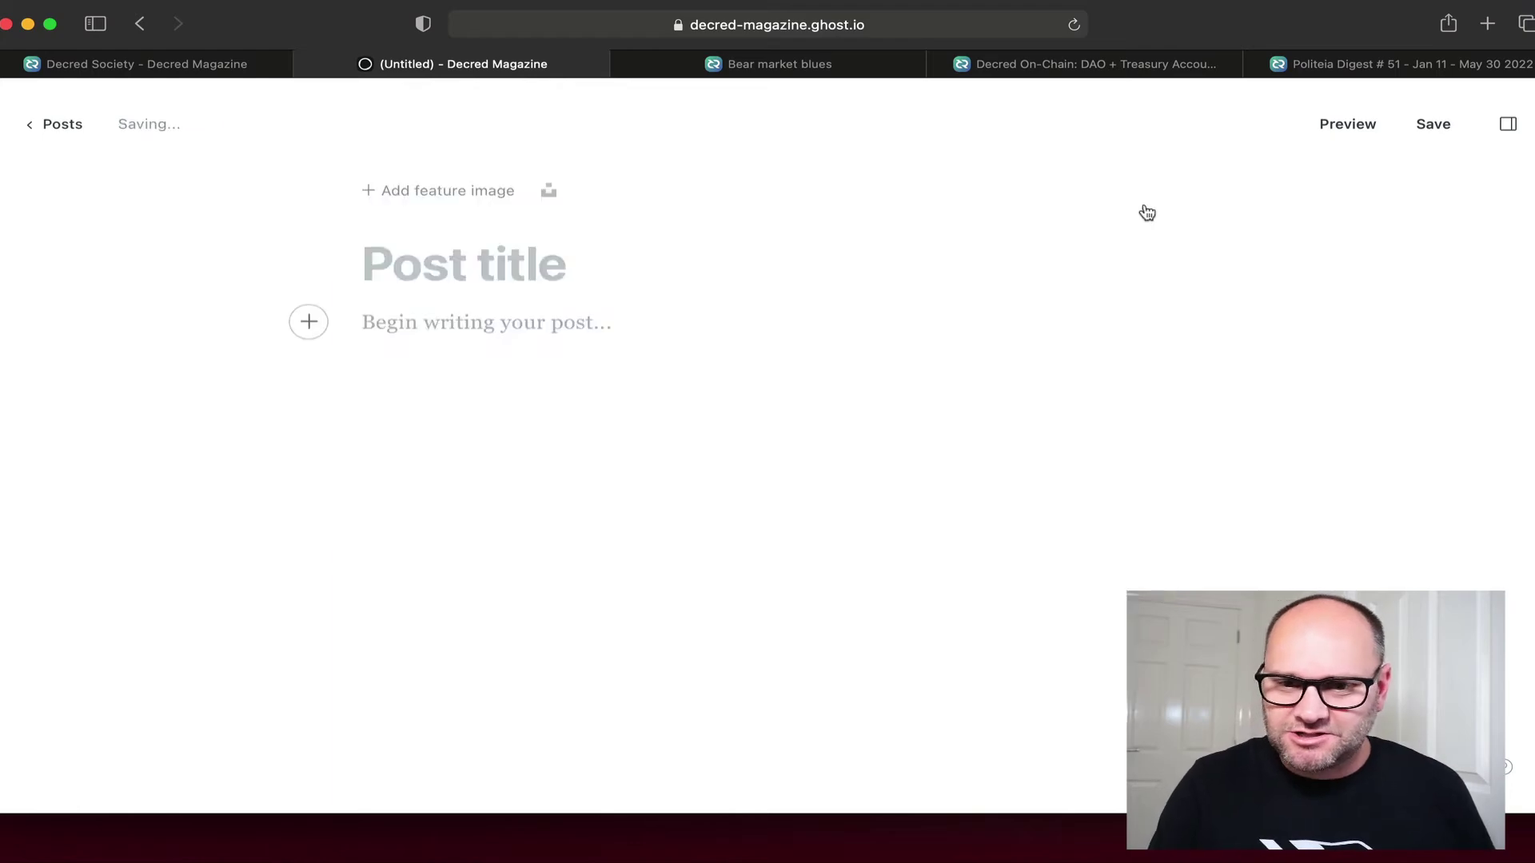
click(548, 192)
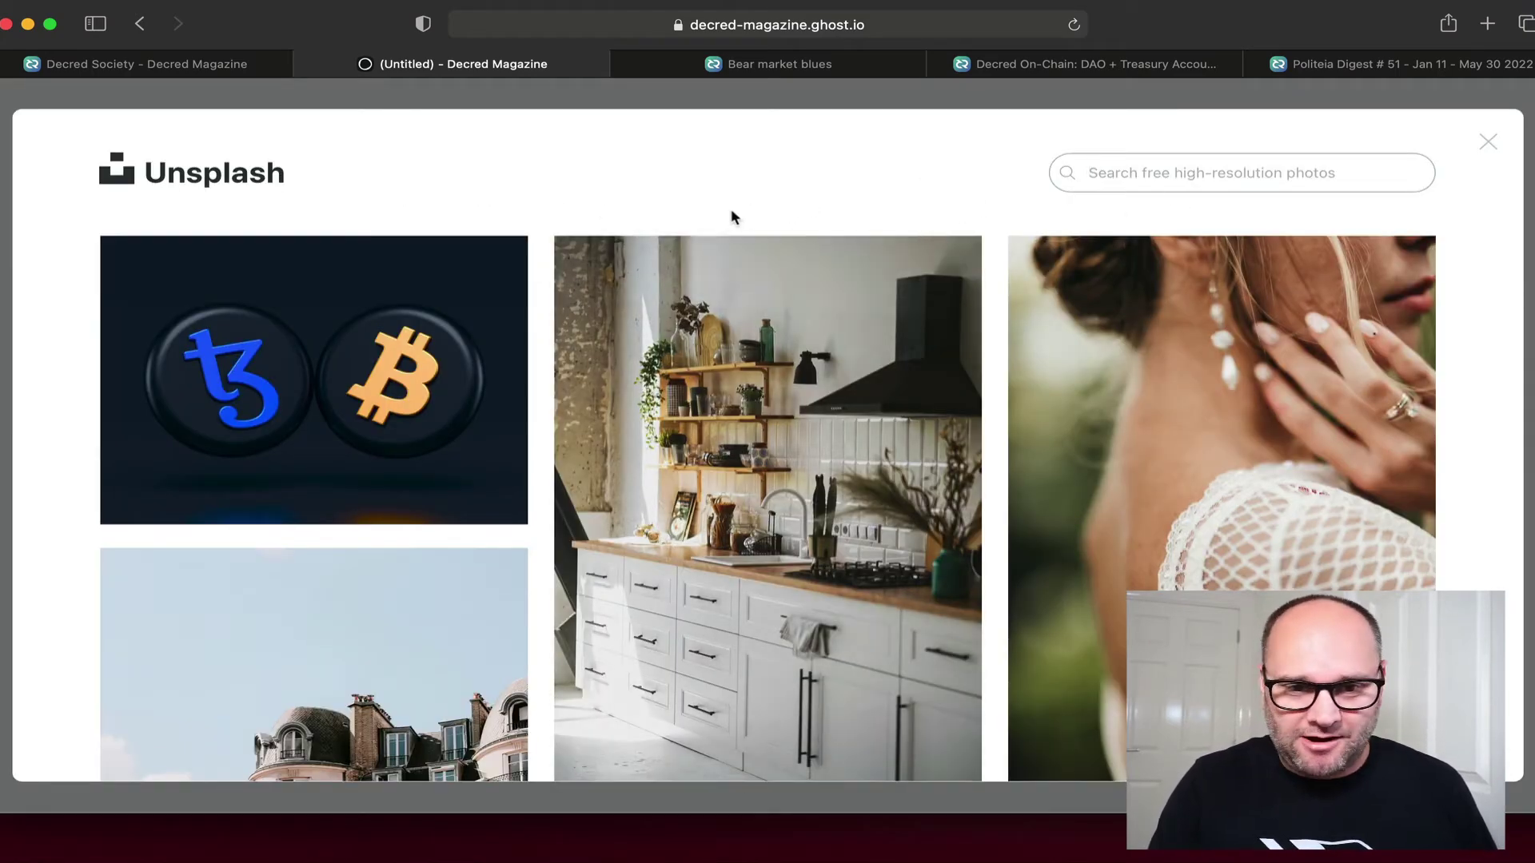
click(1488, 141)
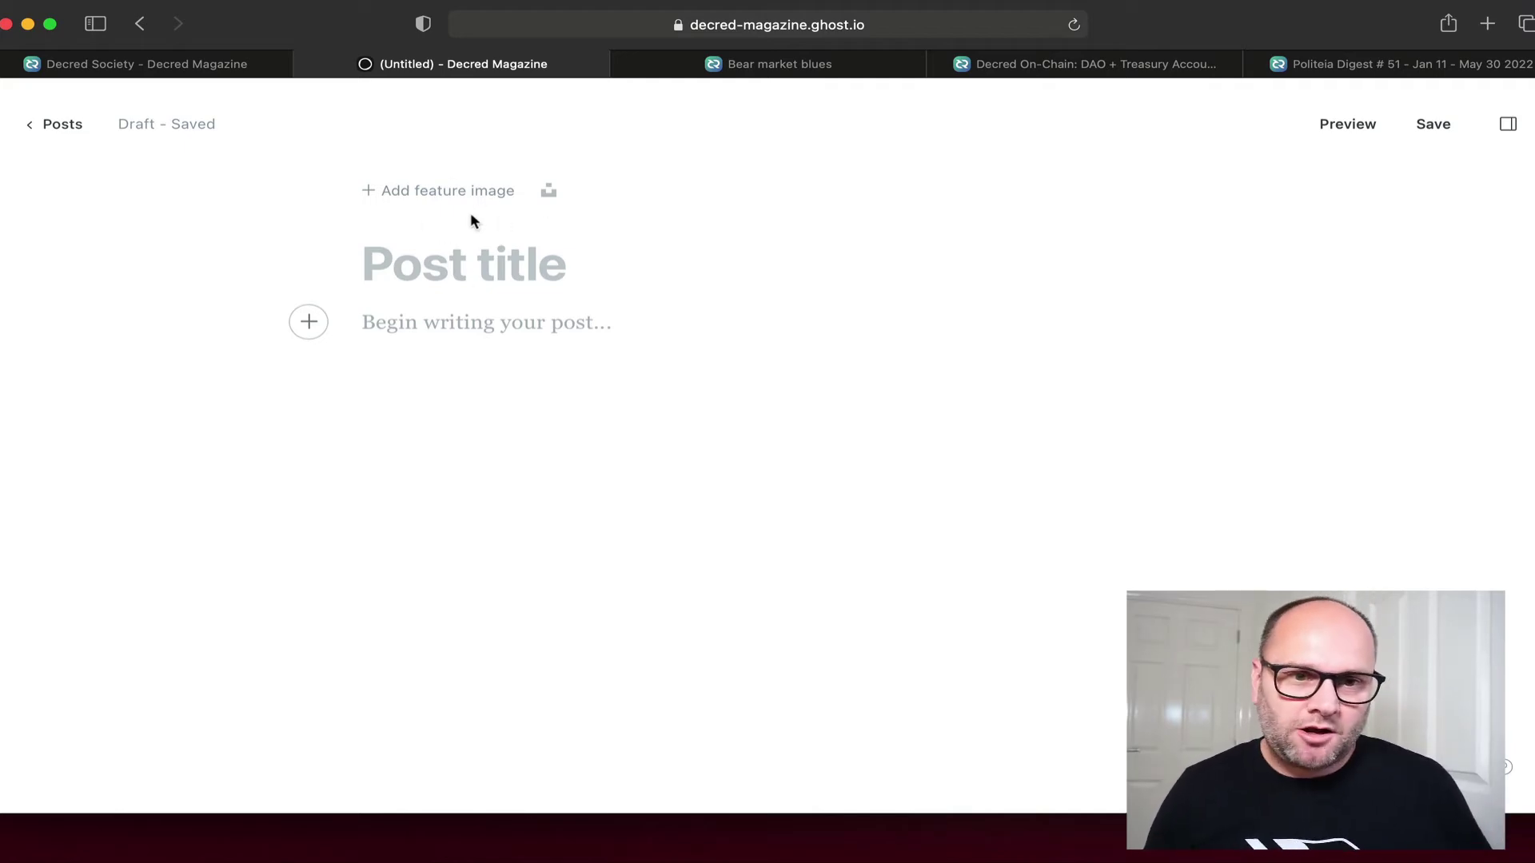
Step: Open the published article "Changing the rules - Decred and the state of the market" and examine its listing image, title, excerpt and layout
click(232, 61)
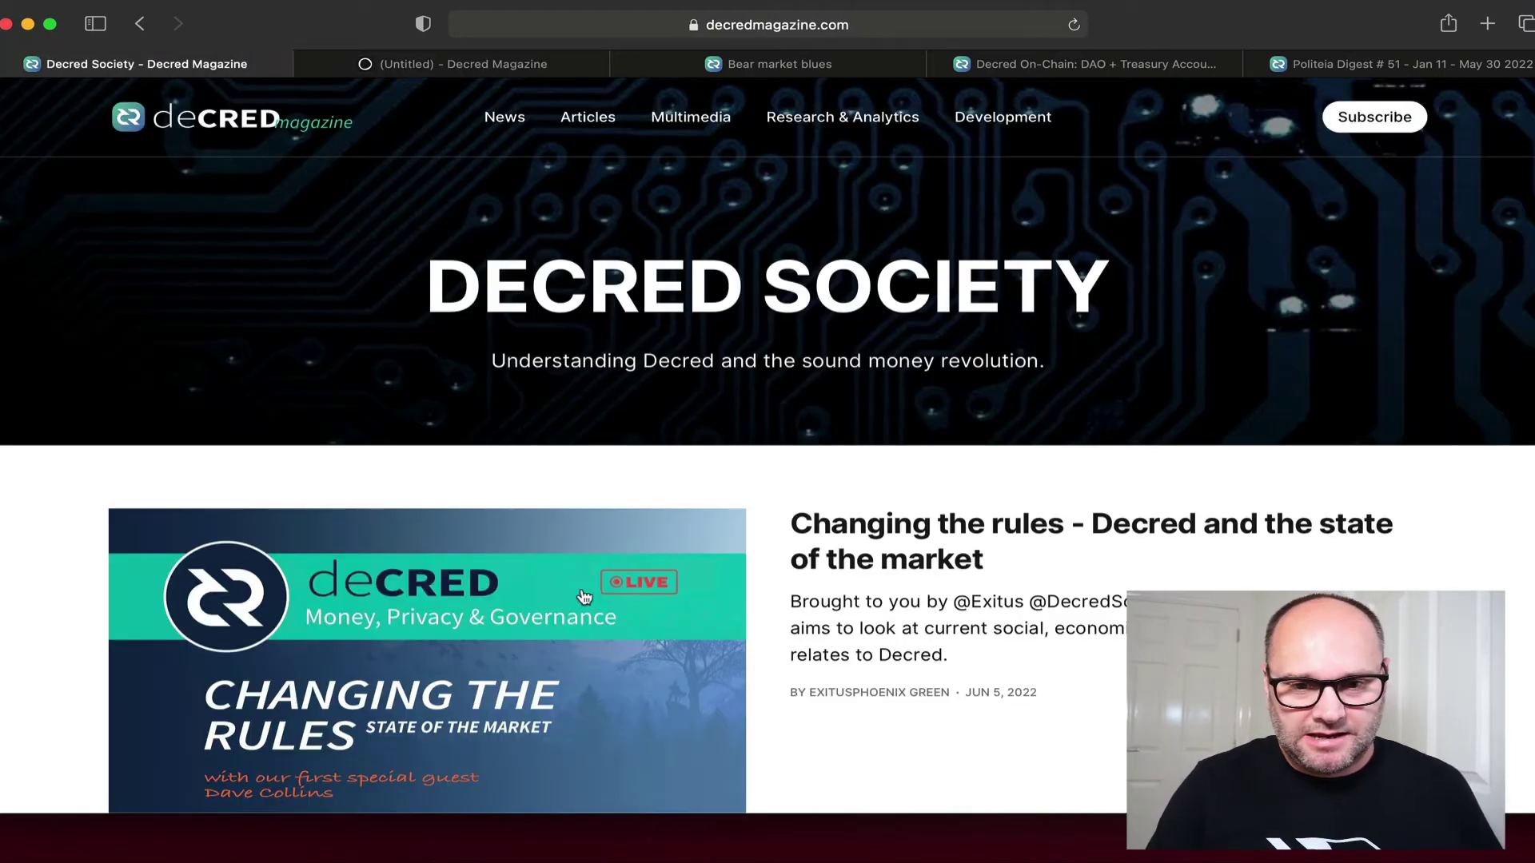
scroll(583, 597, down, 3)
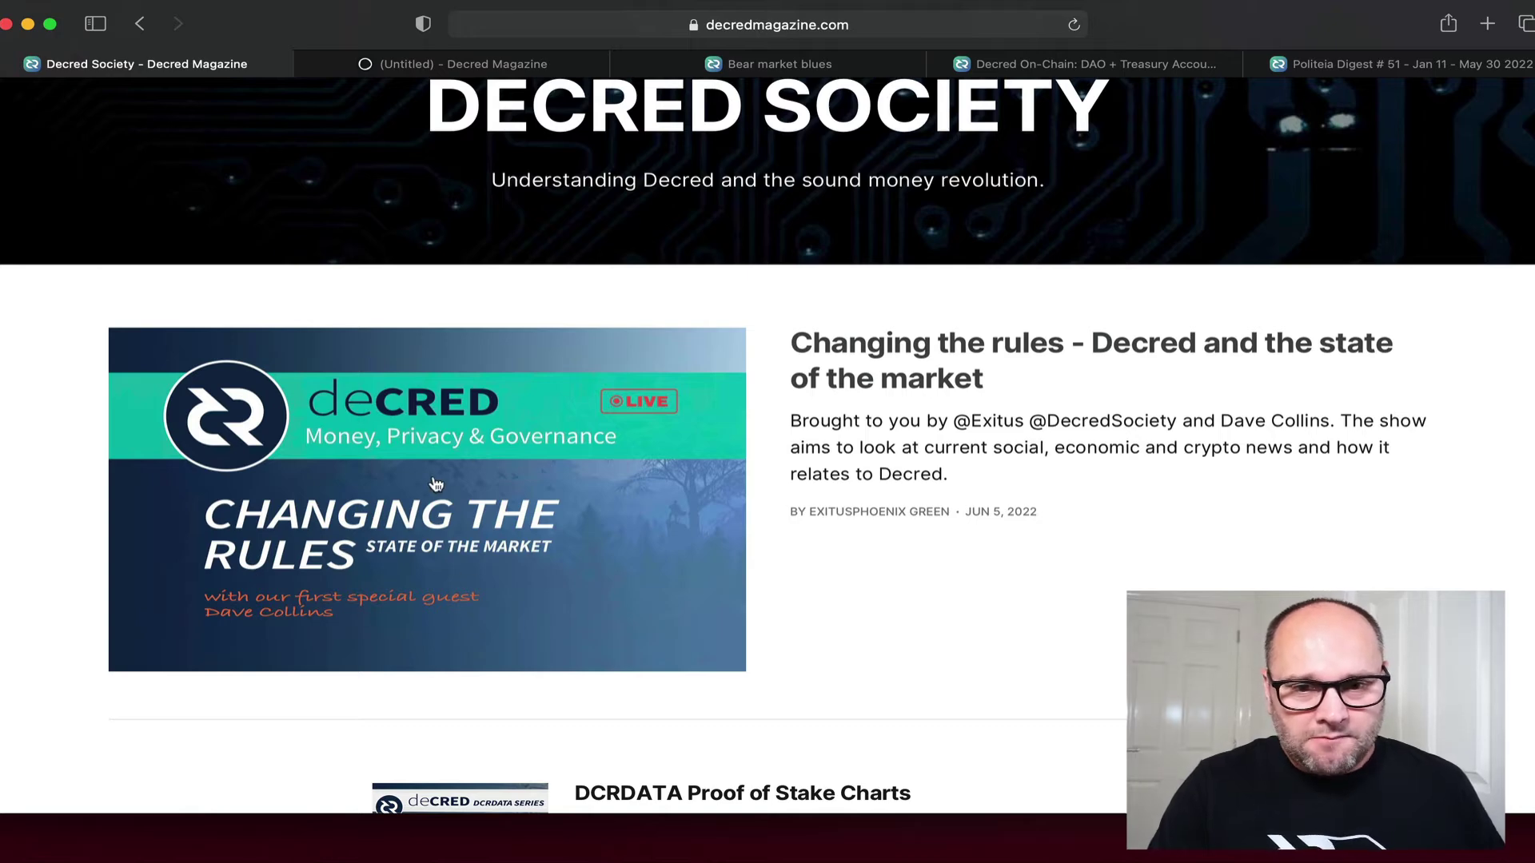
scroll(471, 272, up, 1)
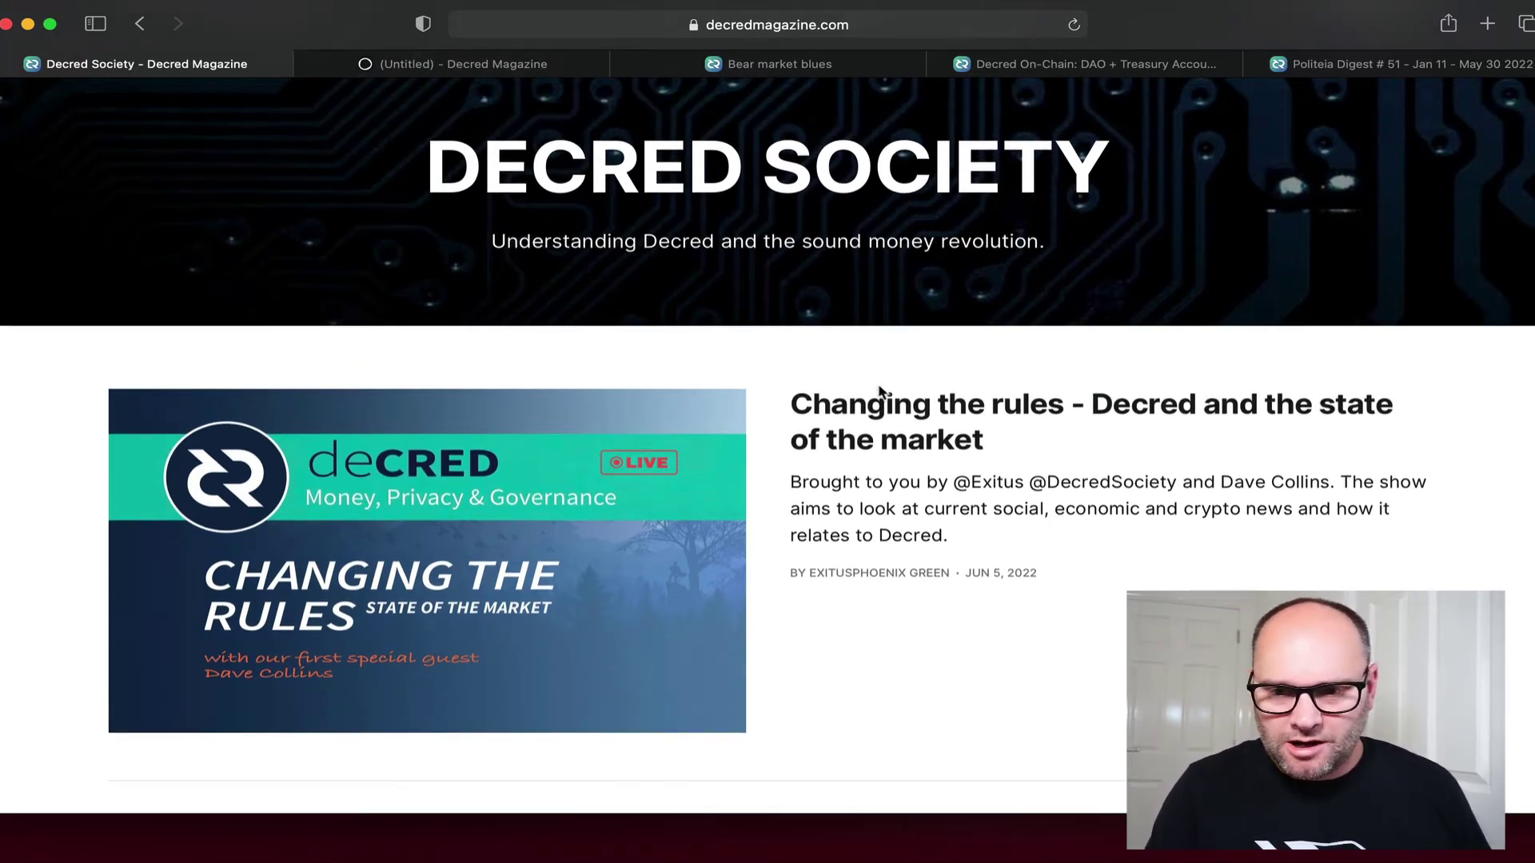
click(889, 411)
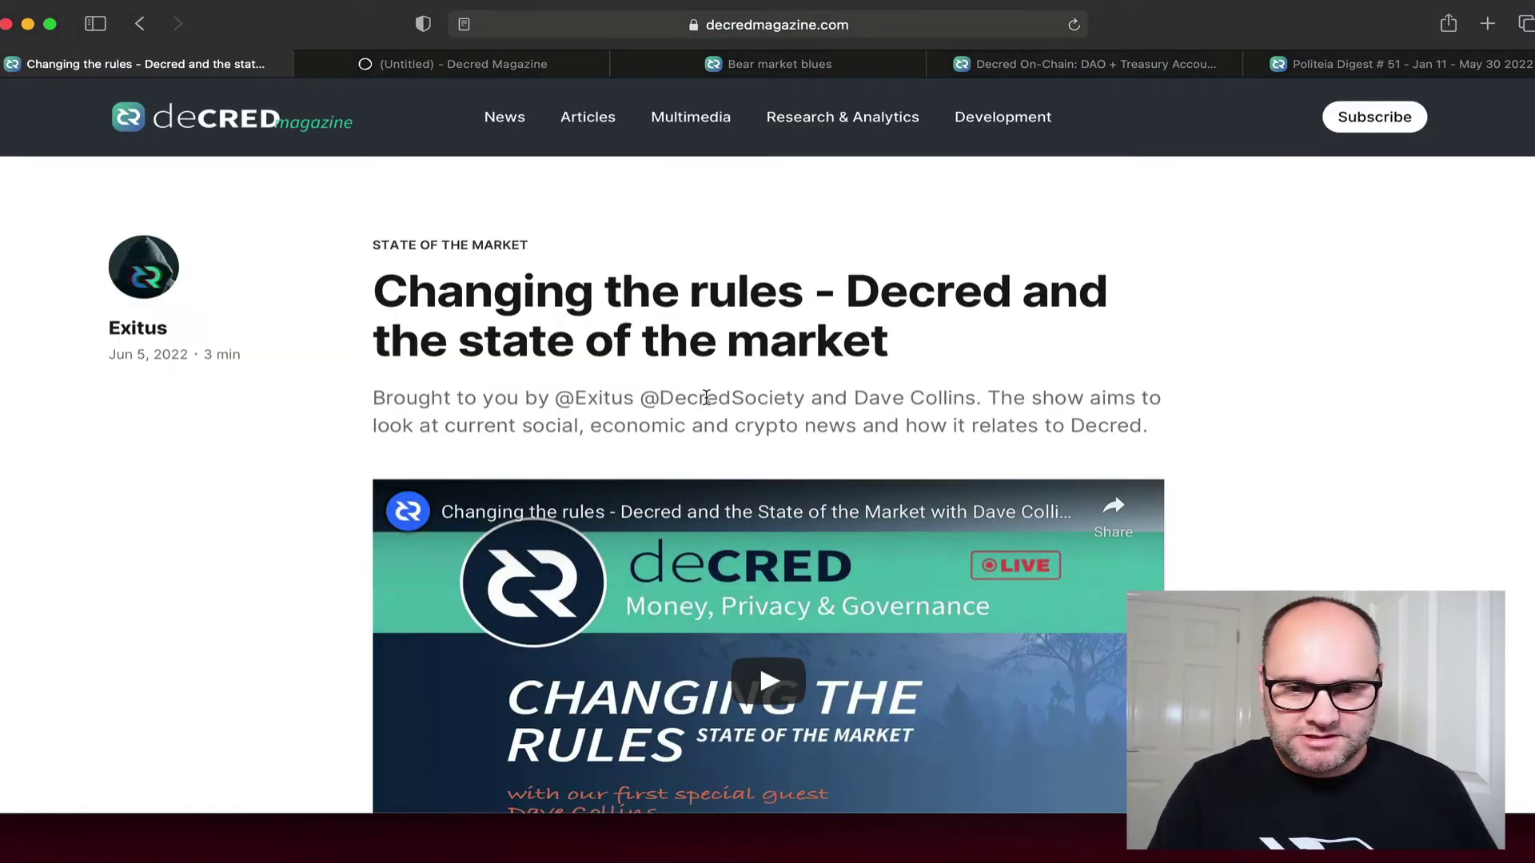
scroll(707, 398, down, 3)
scroll(707, 407, up, 3)
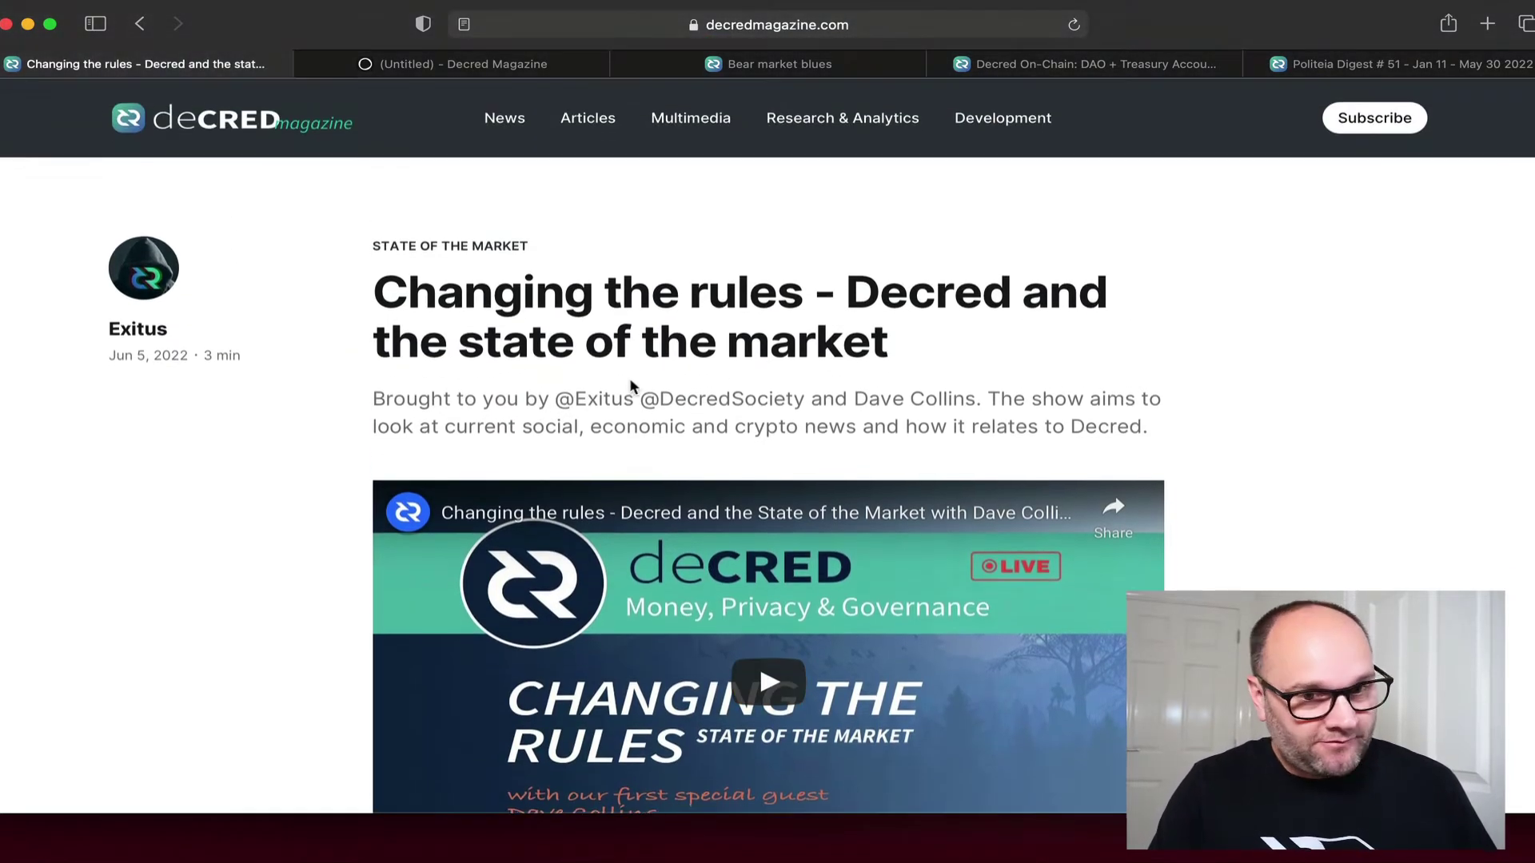
scroll(607, 372, down, 3)
scroll(579, 365, up, 3)
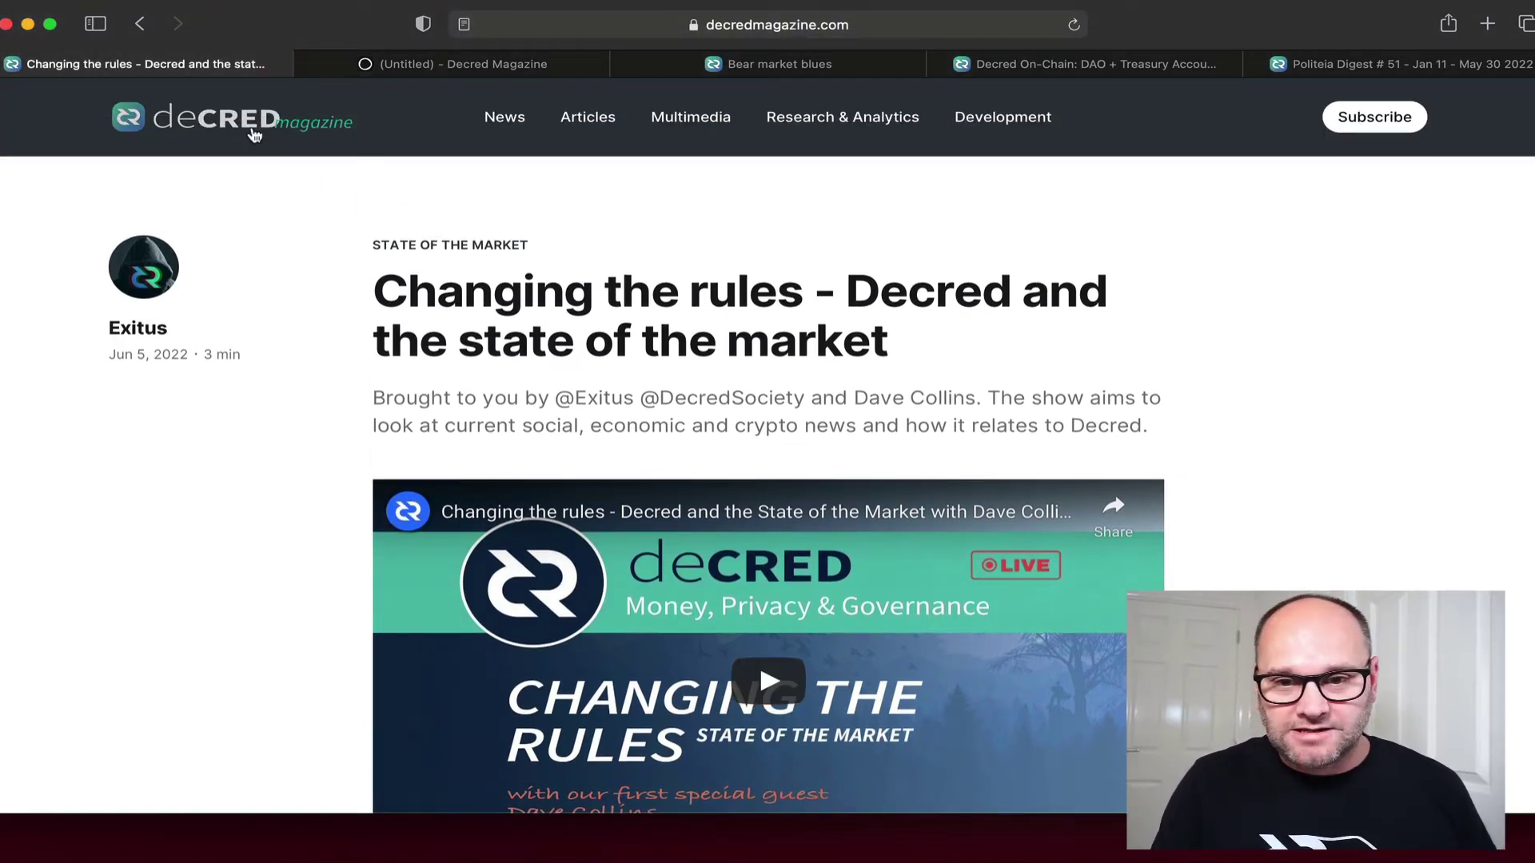
Step: Return to the untitled draft, show its post settings and review the available options
click(438, 68)
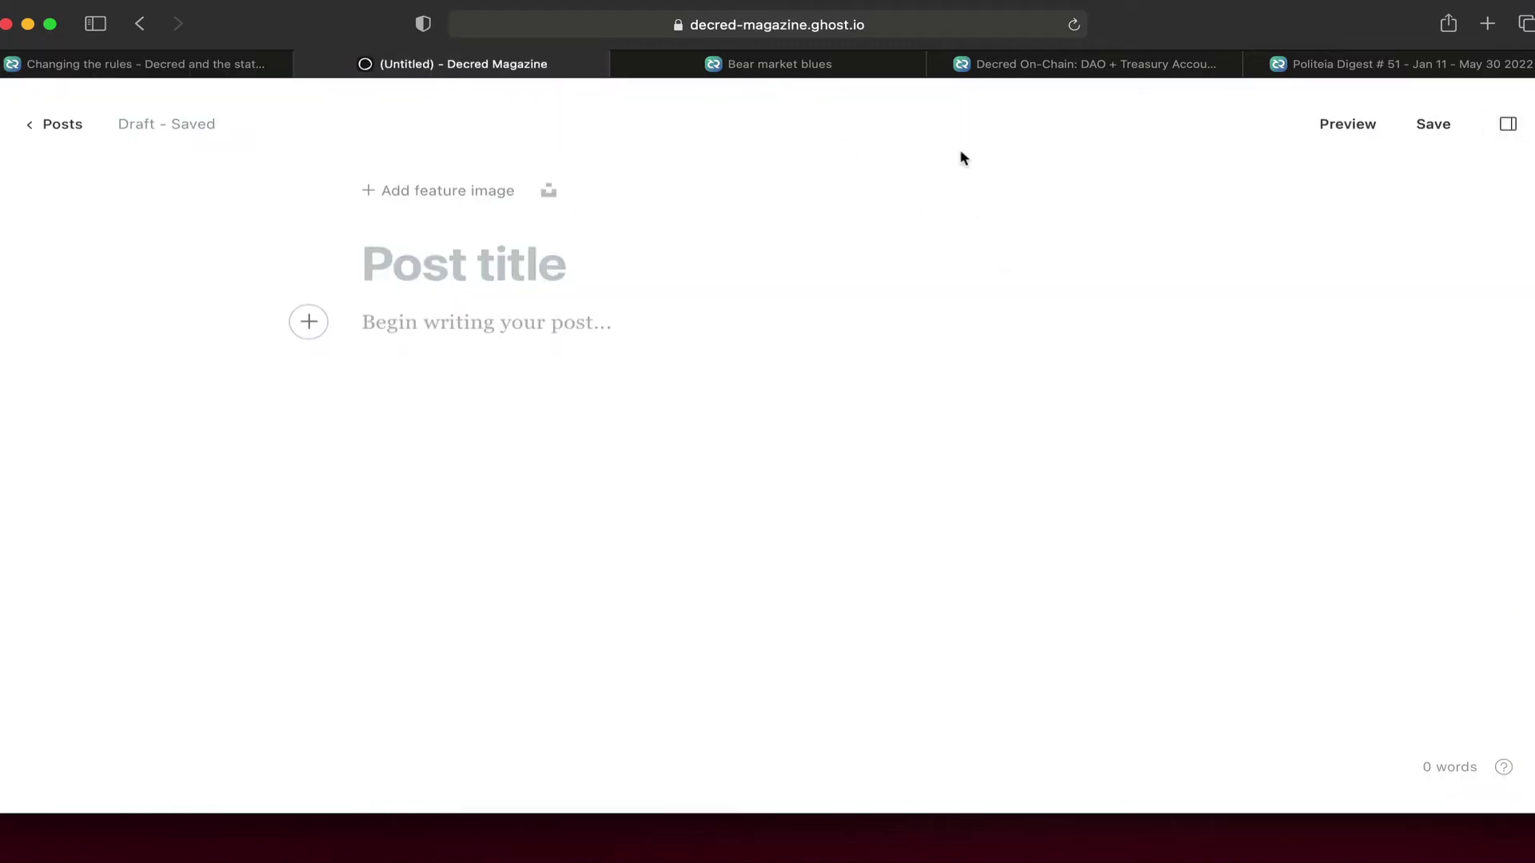
click(1508, 124)
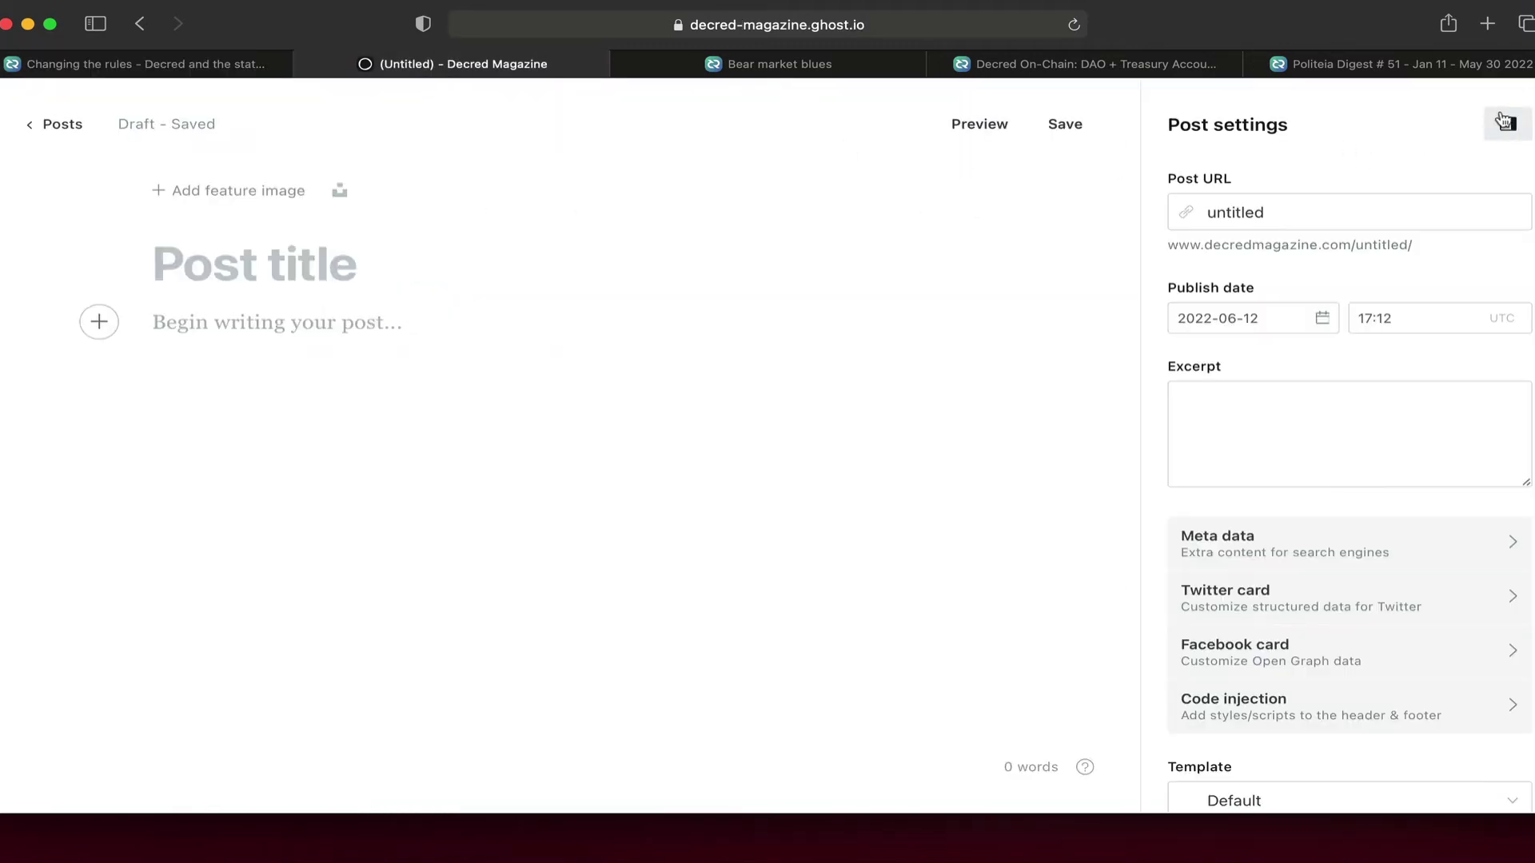
scroll(1151, 529, down, 3)
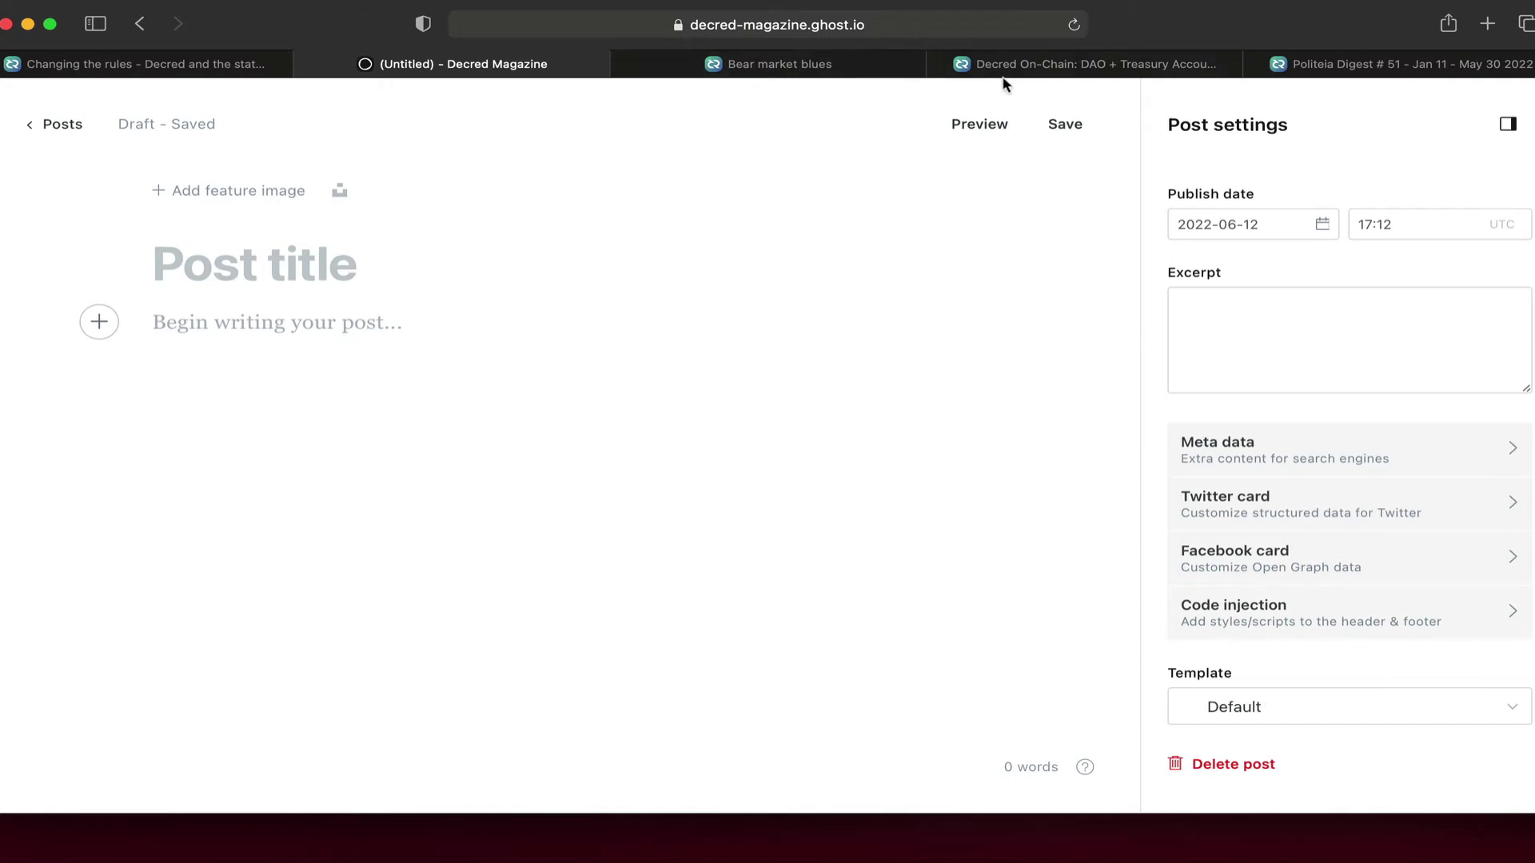
Step: Open the published article "Politeia Digest # 51 - Jan 11 - May 30 2022" and examine its title, excerpt and feature image
click(1315, 68)
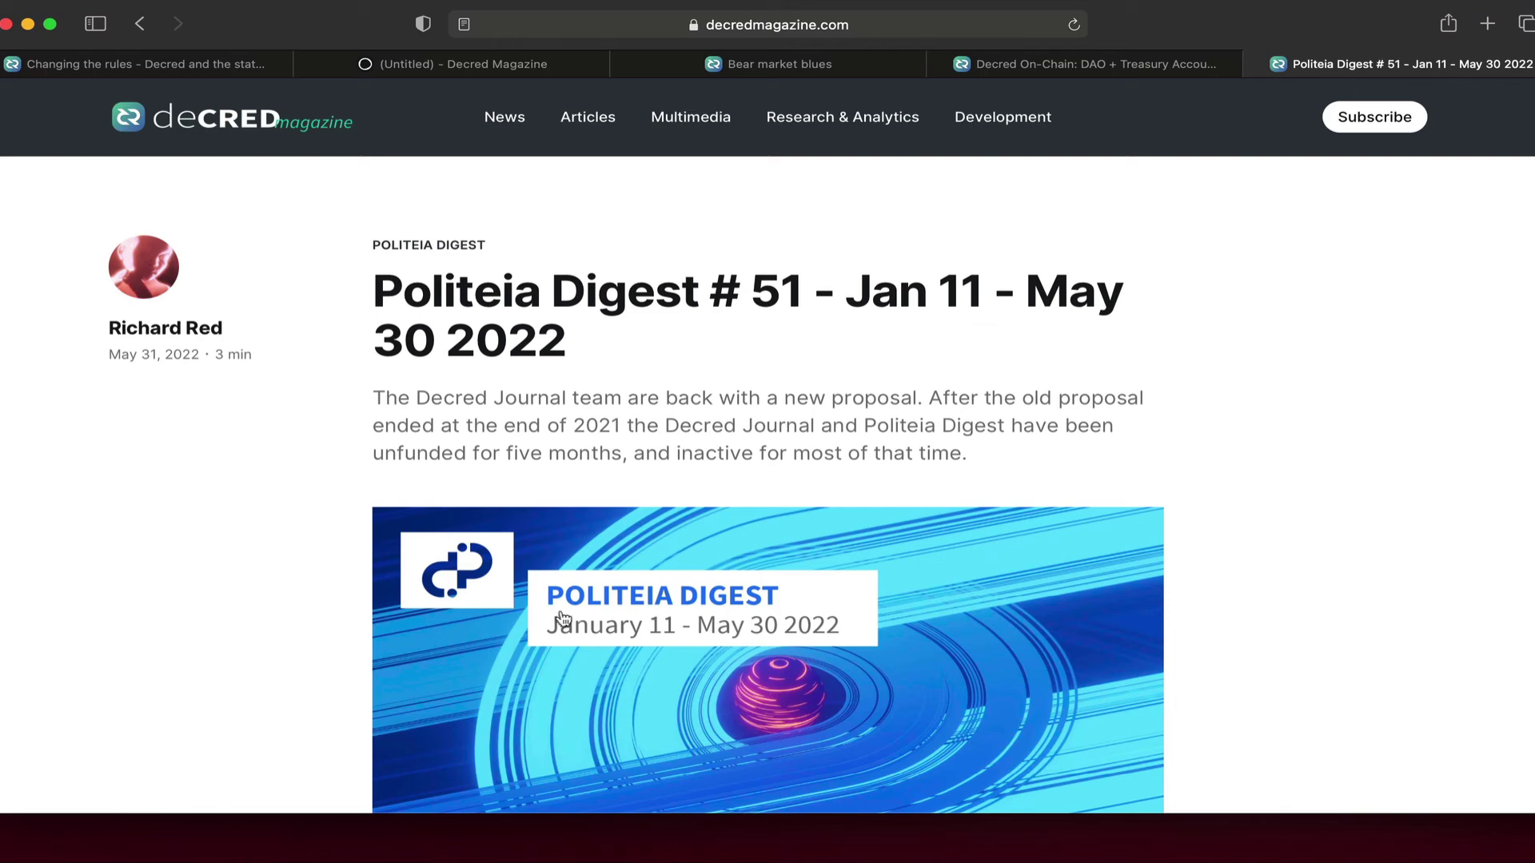
scroll(560, 616, down, 3)
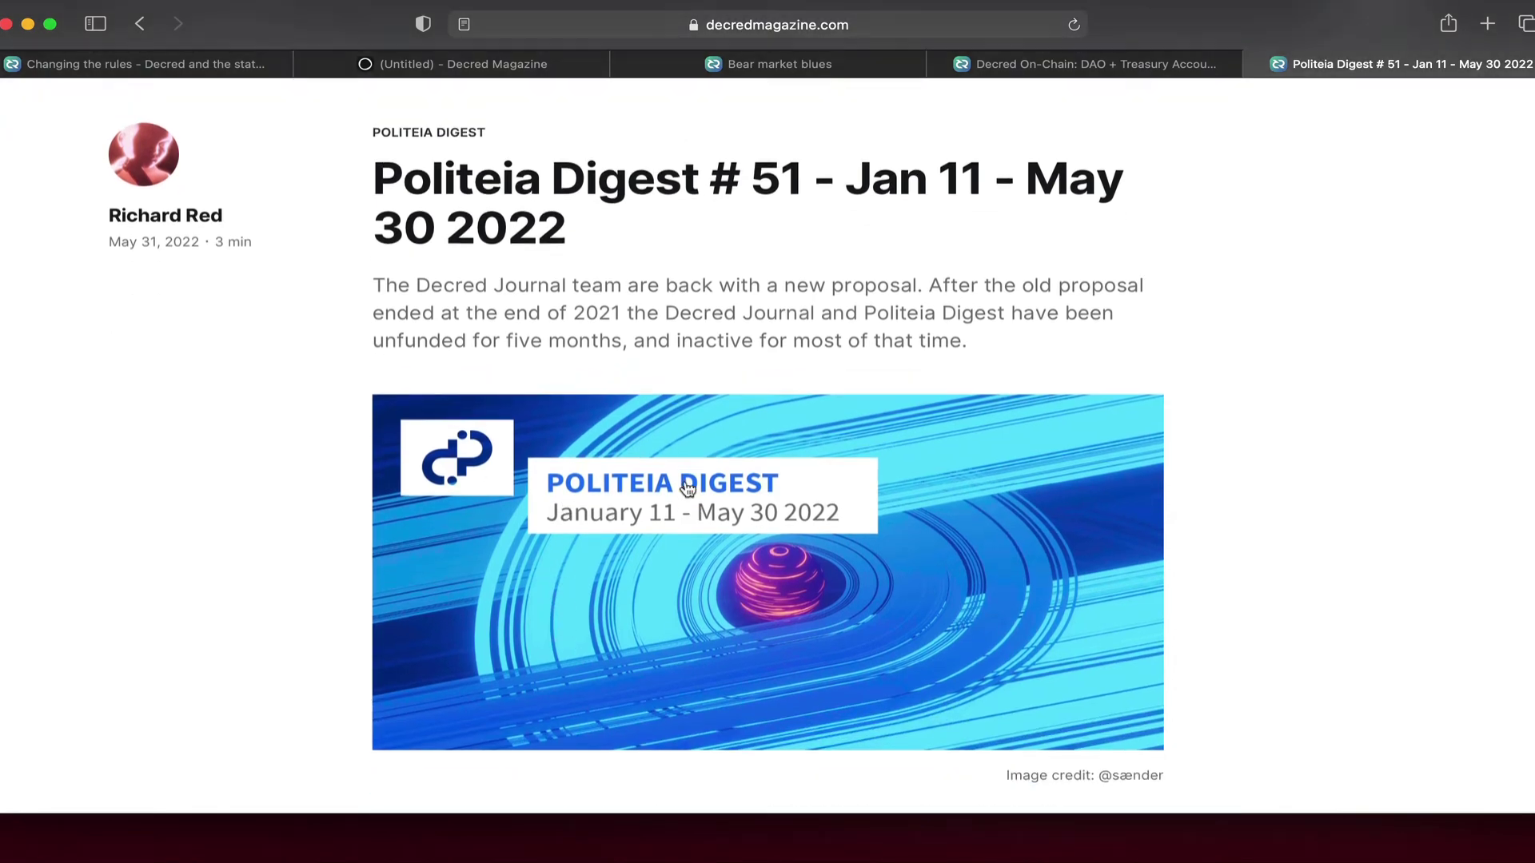
scroll(686, 486, up, 3)
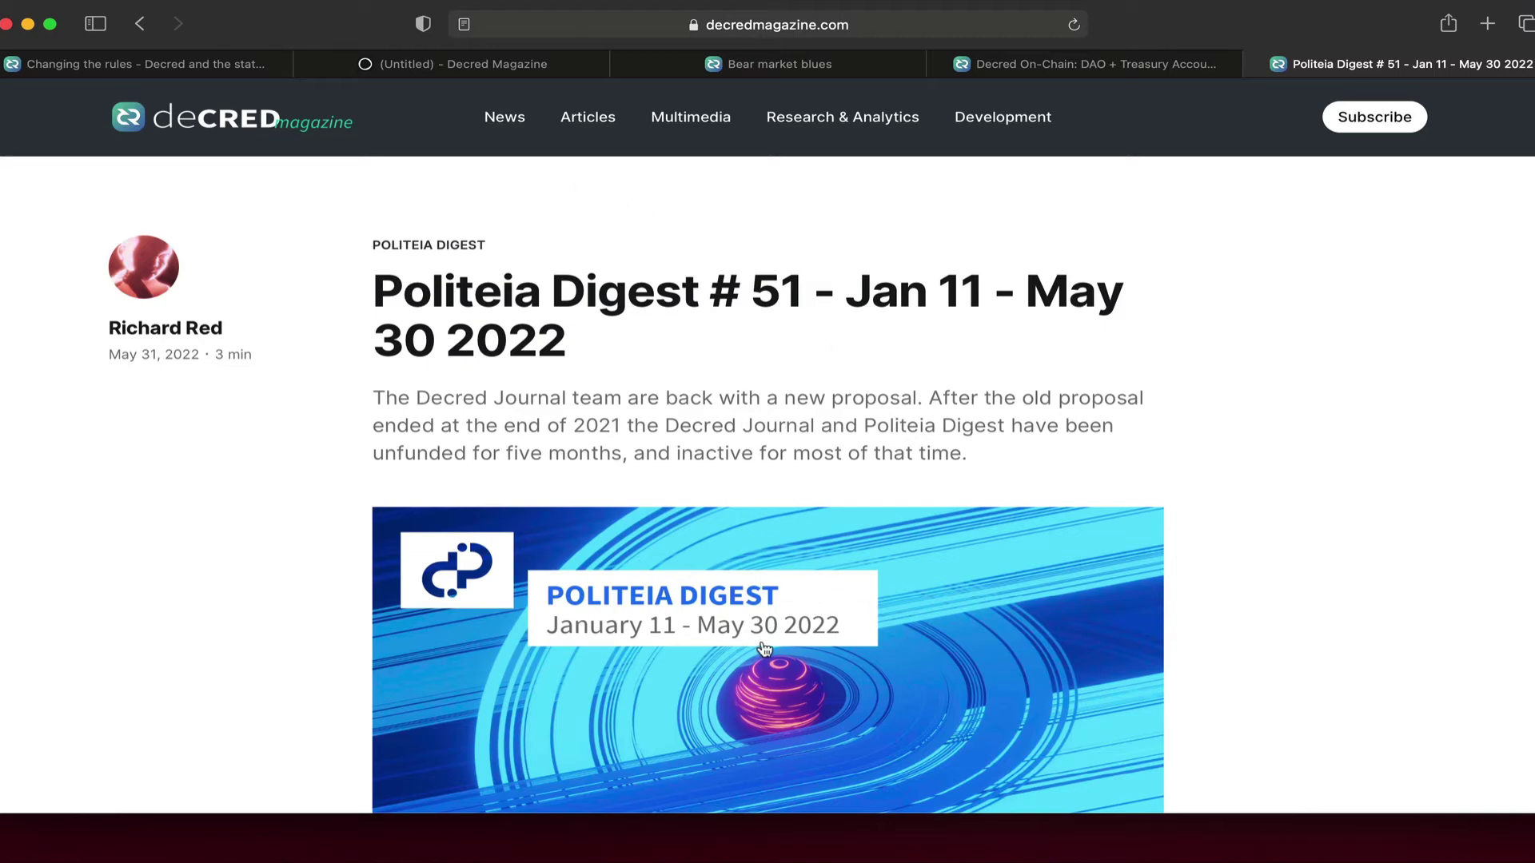
Step: Return to the untitled draft and review its post template choices, leaving Default selected
click(530, 73)
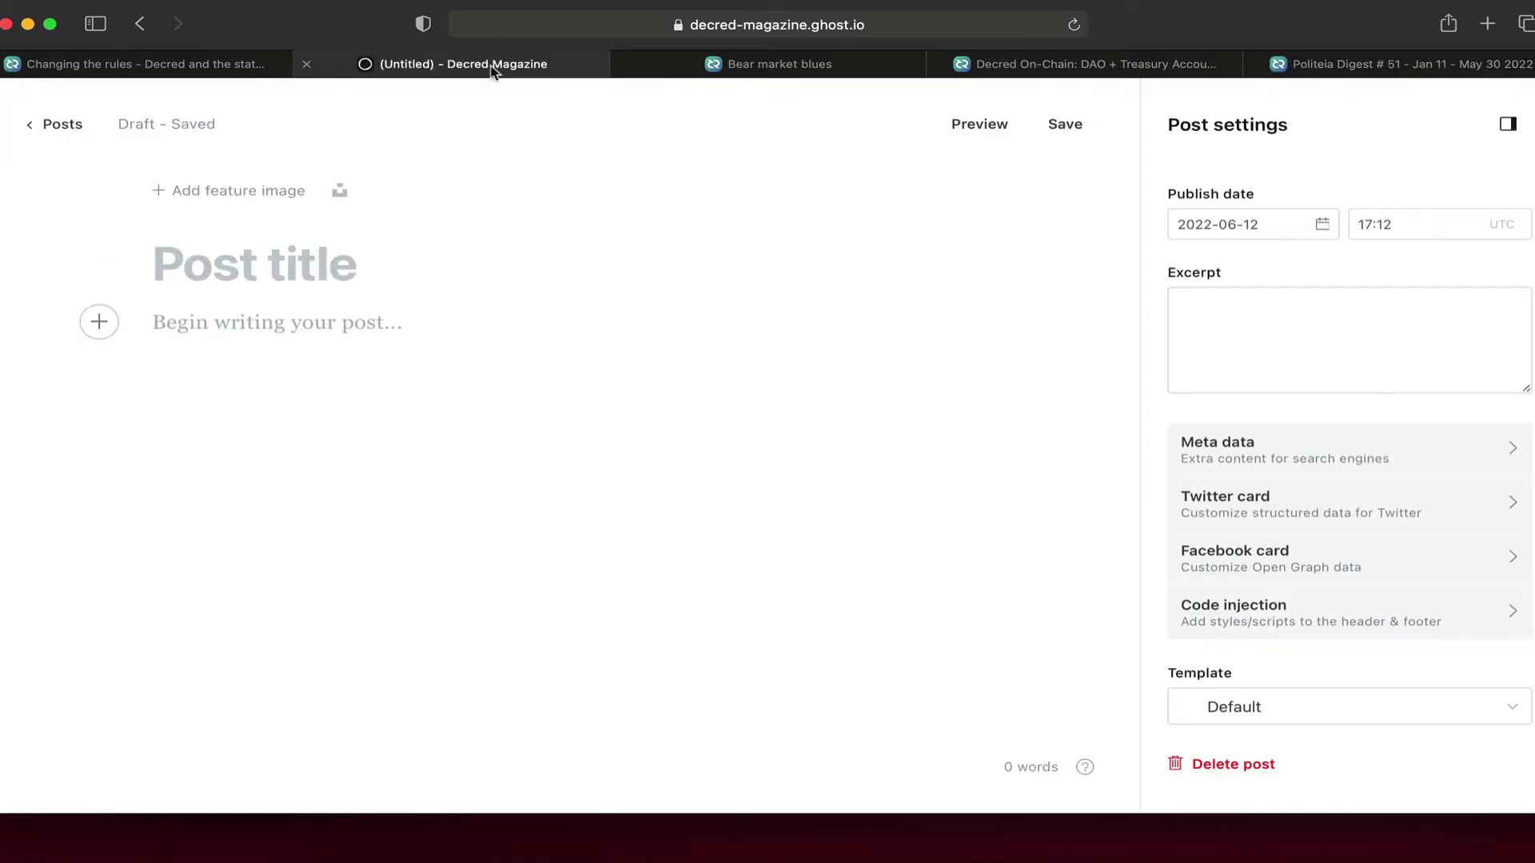
click(1259, 708)
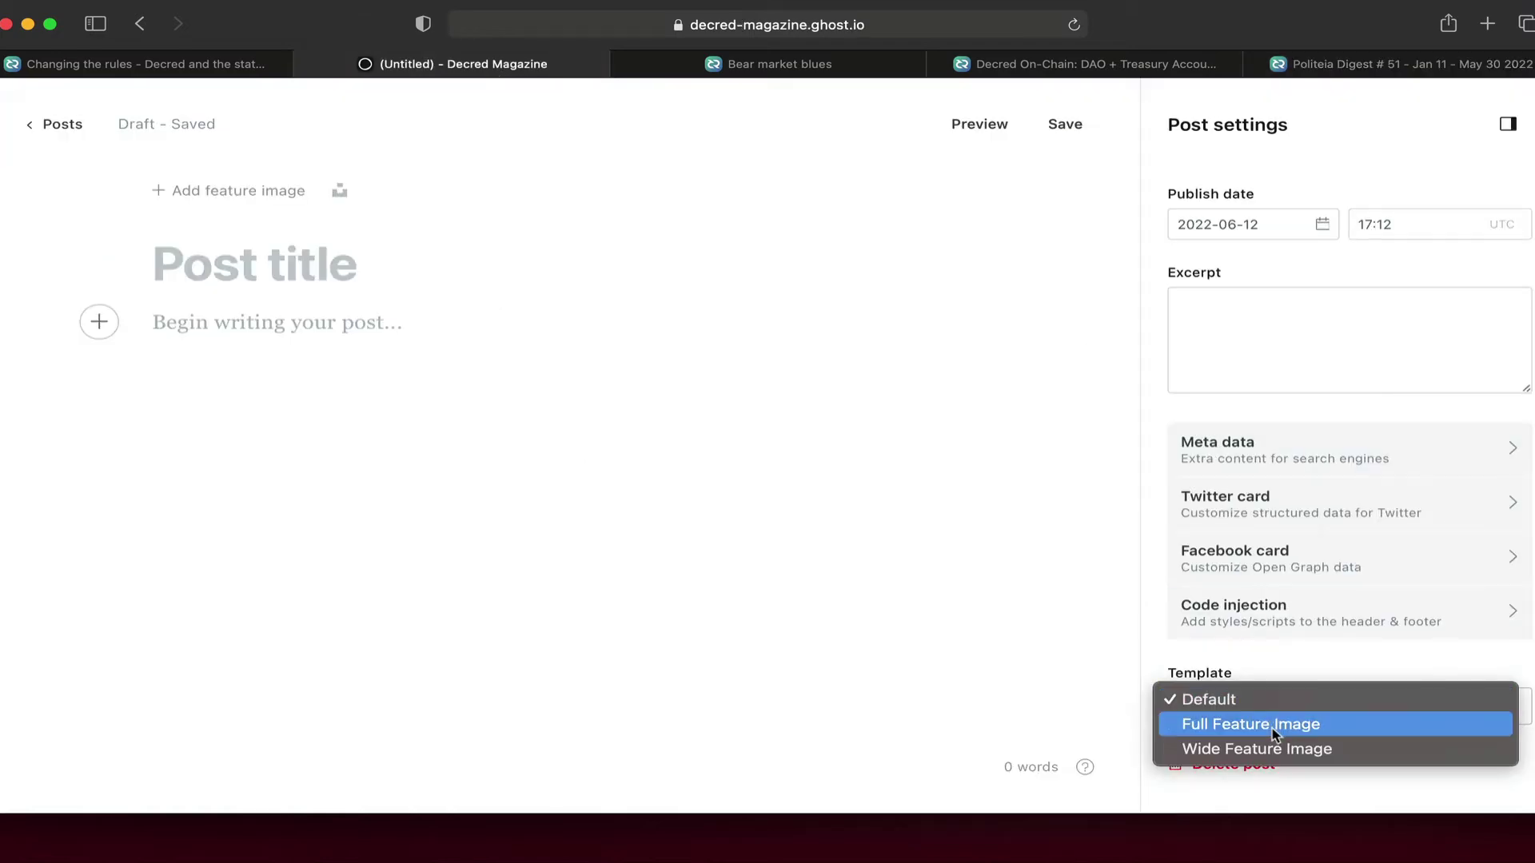
click(1288, 654)
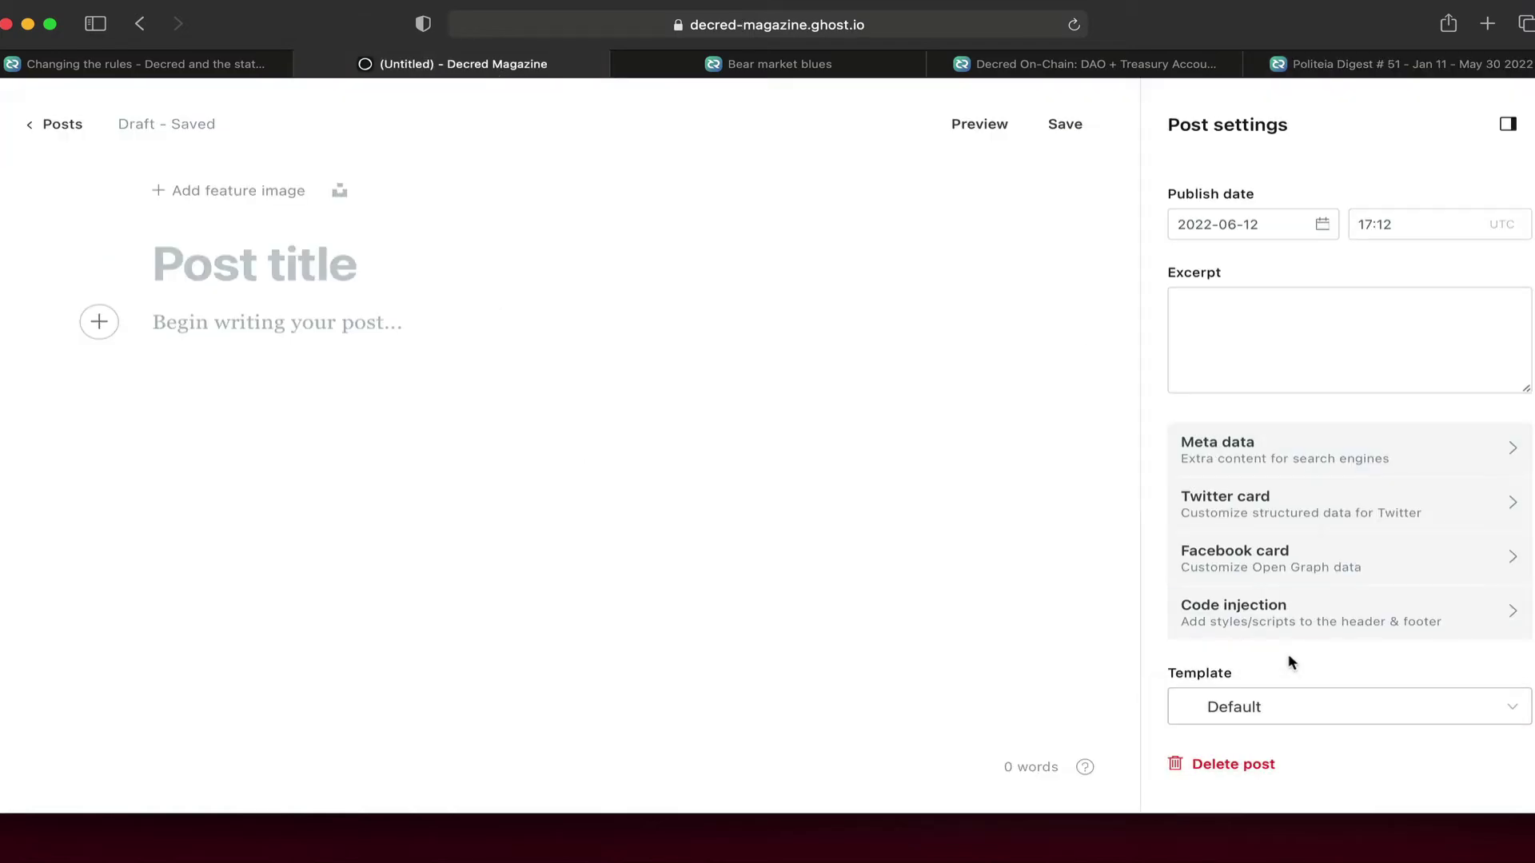
Step: Open the published article "Decred On-Chain: DAO + Treasury Accounting", reload it and examine its full feature image, title and excerpt
click(1107, 68)
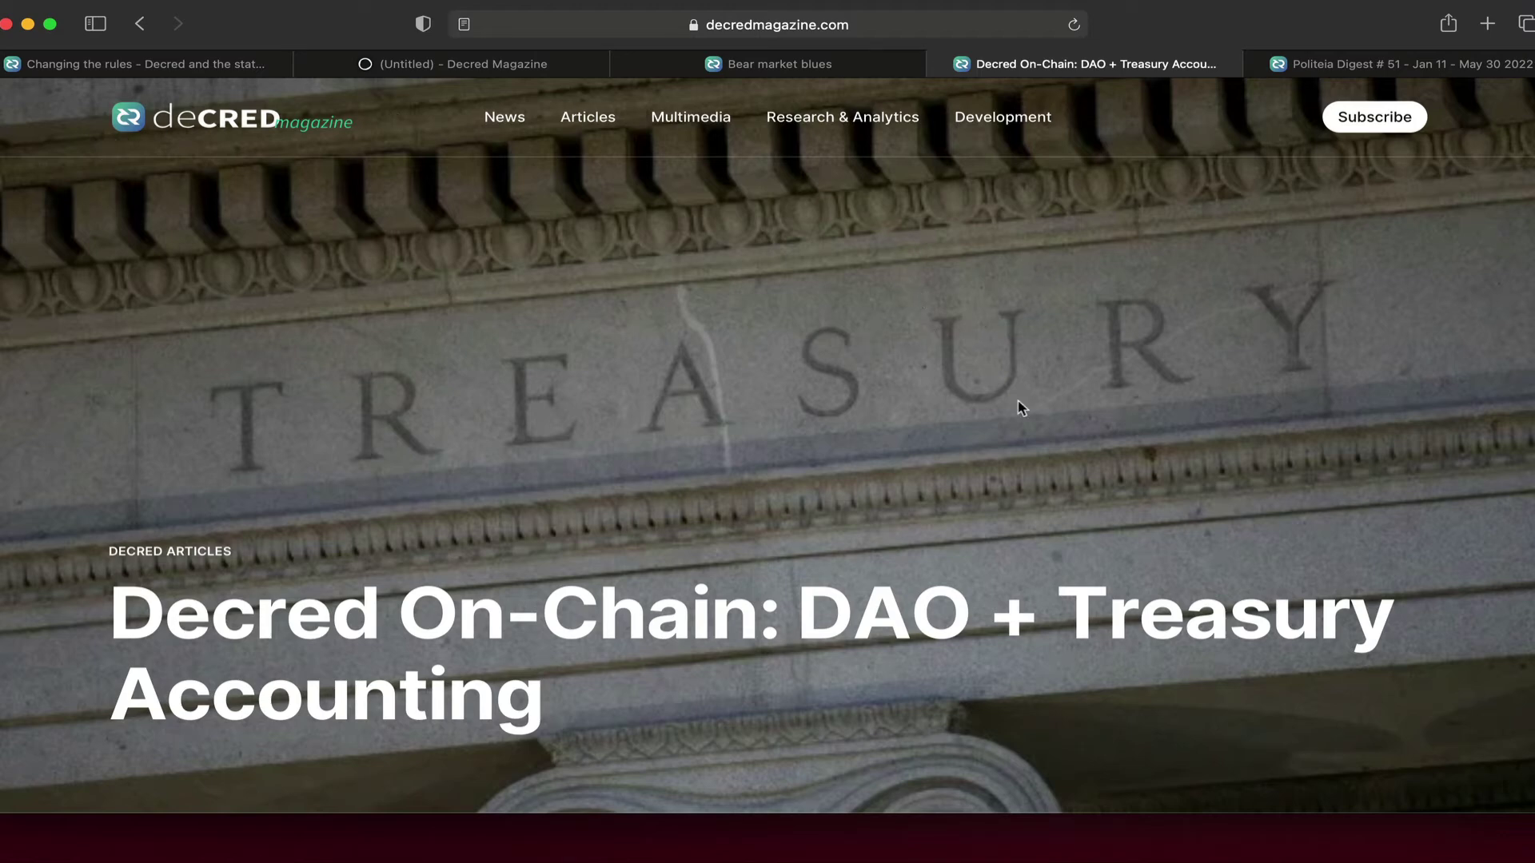
scroll(1021, 404, down, 2)
scroll(1021, 404, up, 2)
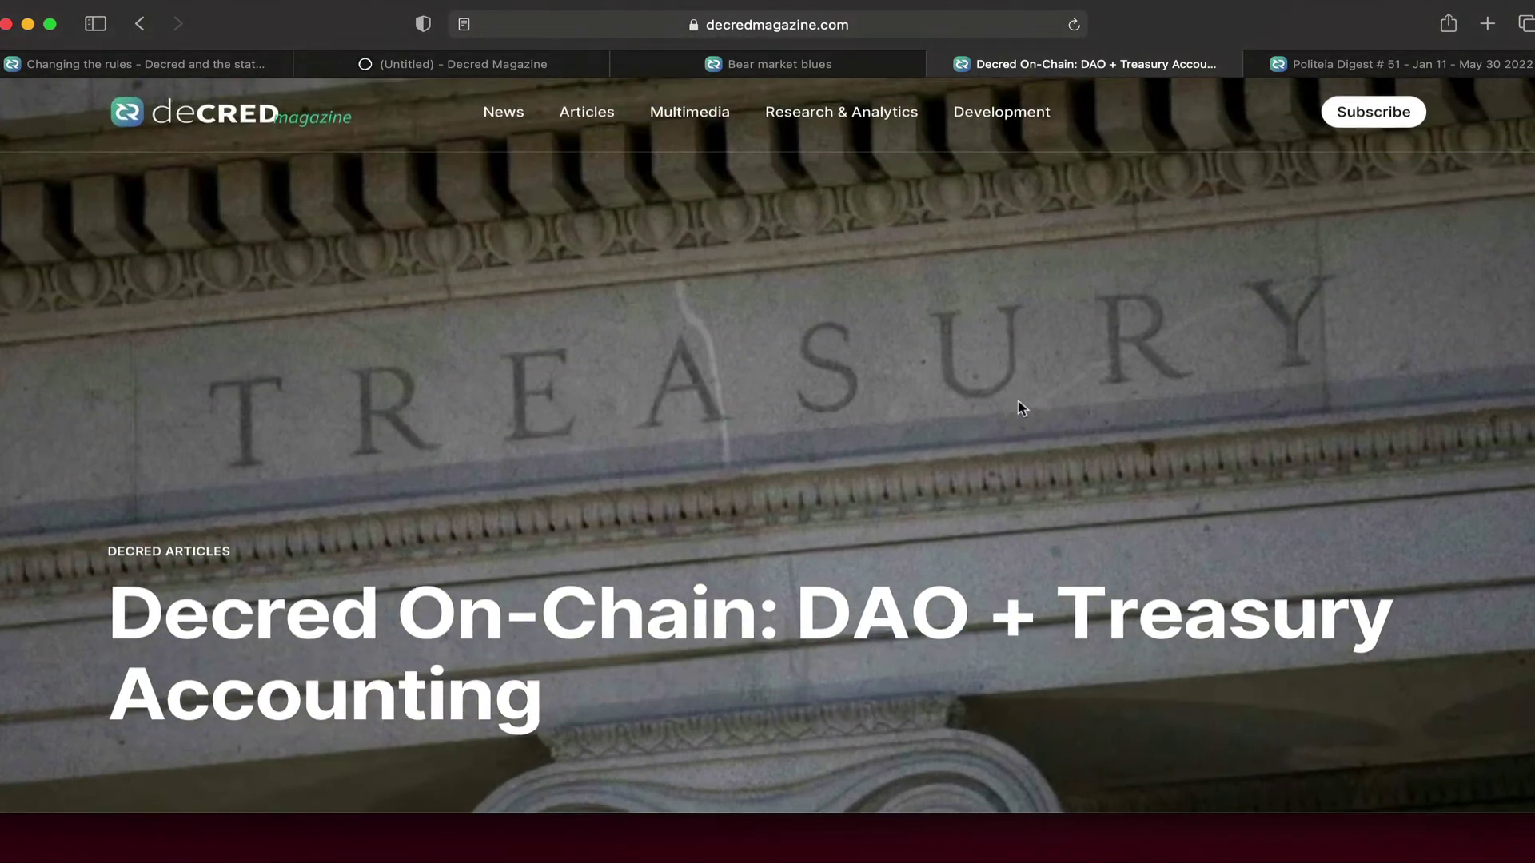
click(1073, 26)
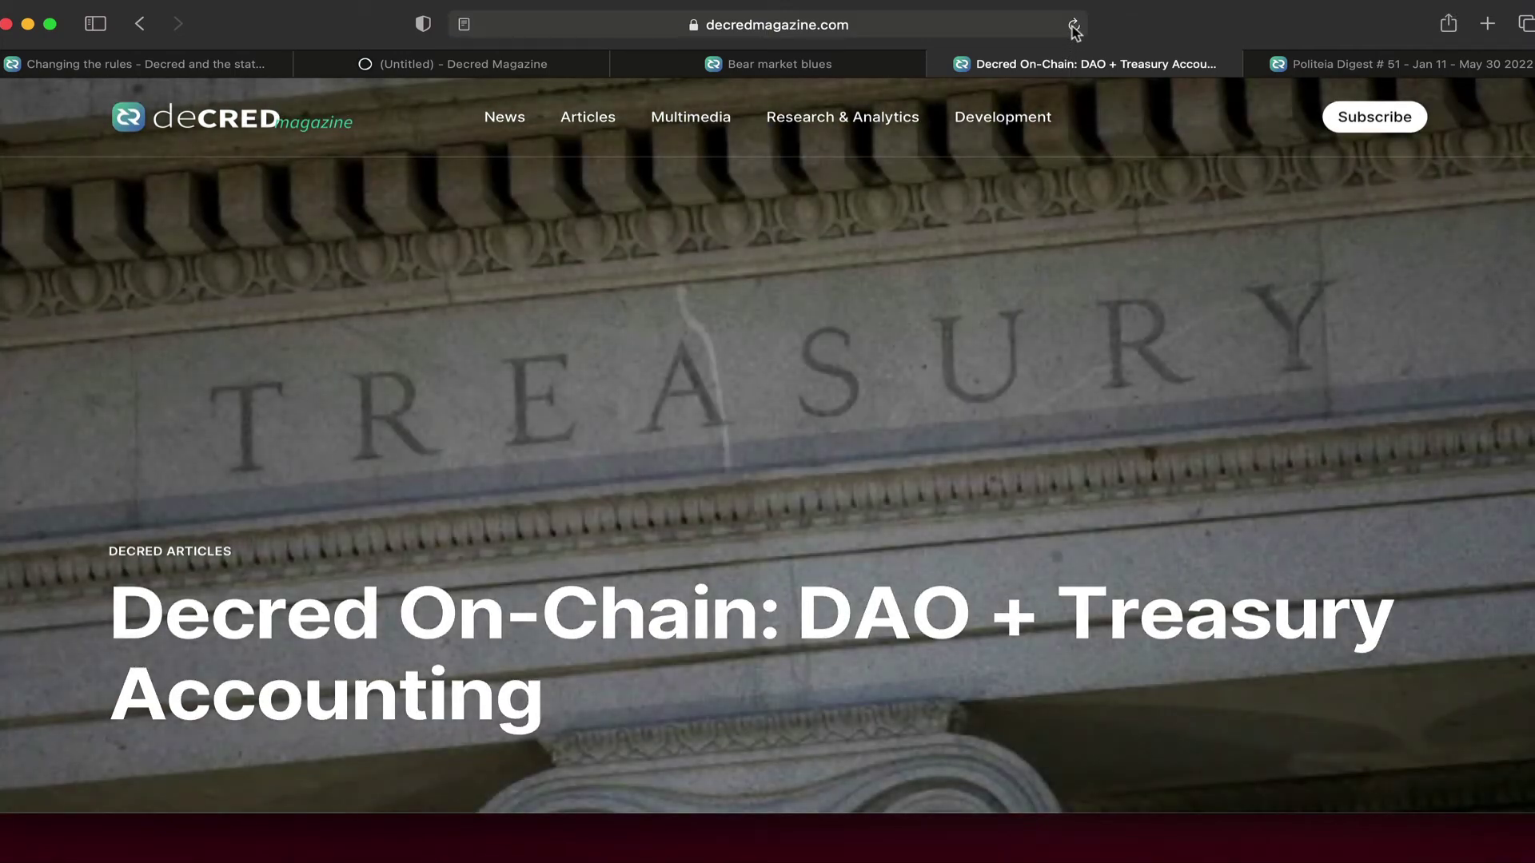
scroll(991, 306, down, 5)
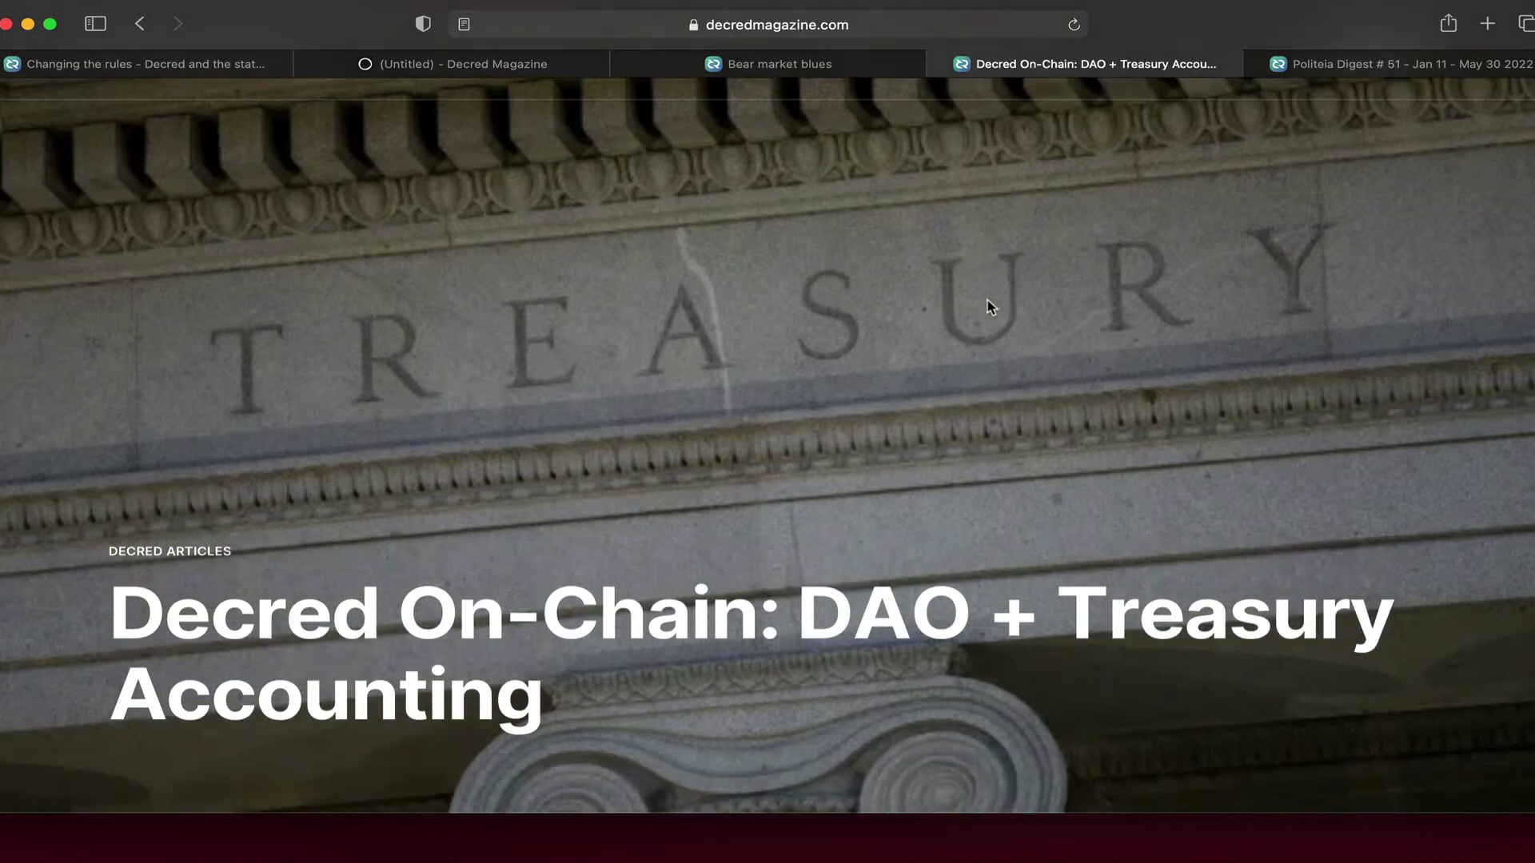
scroll(990, 306, down, 2)
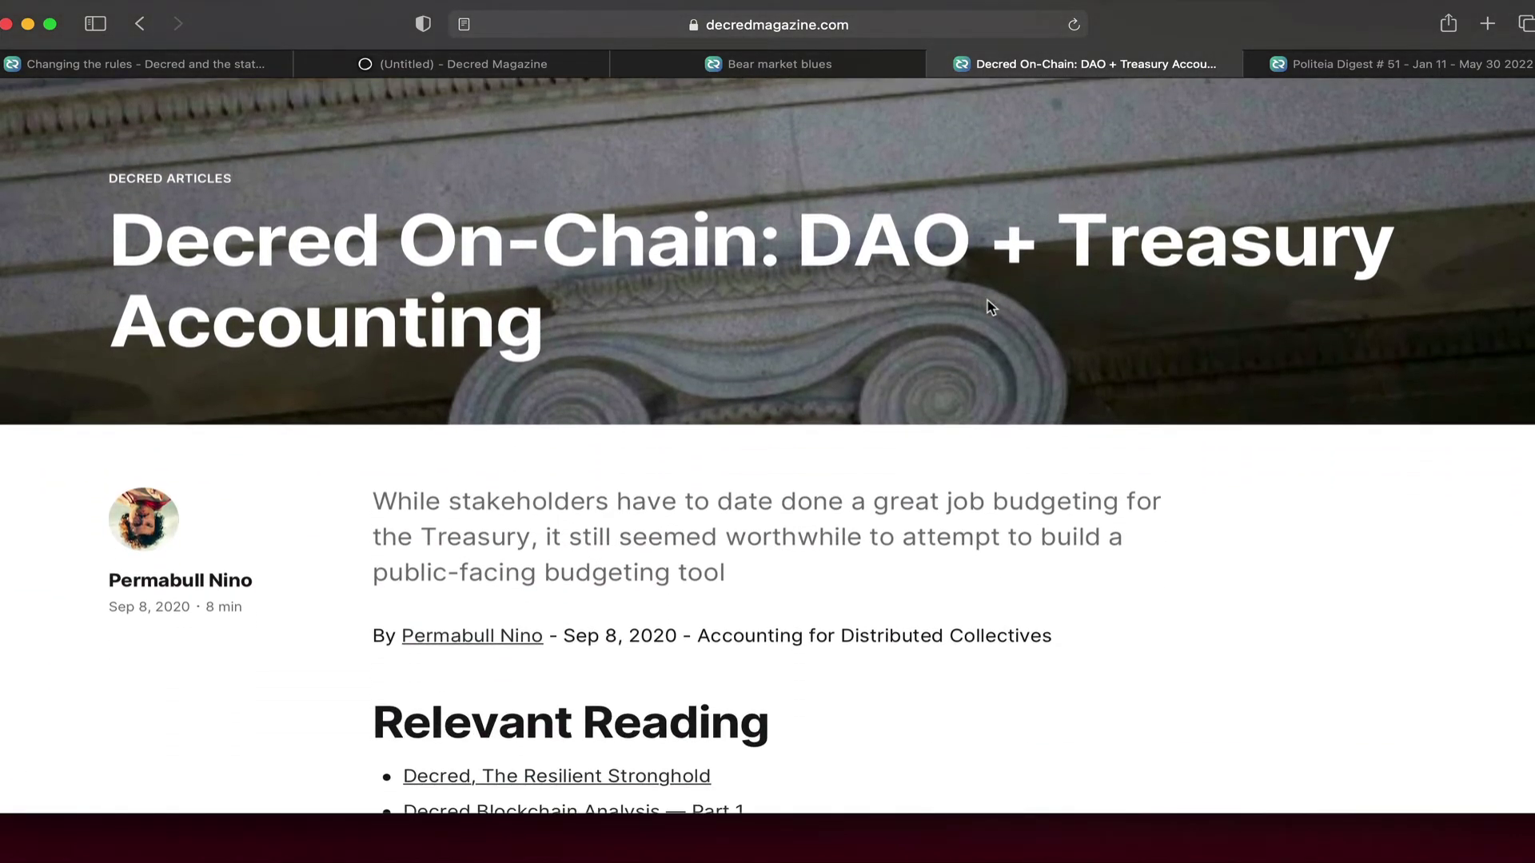
scroll(991, 306, down, 2)
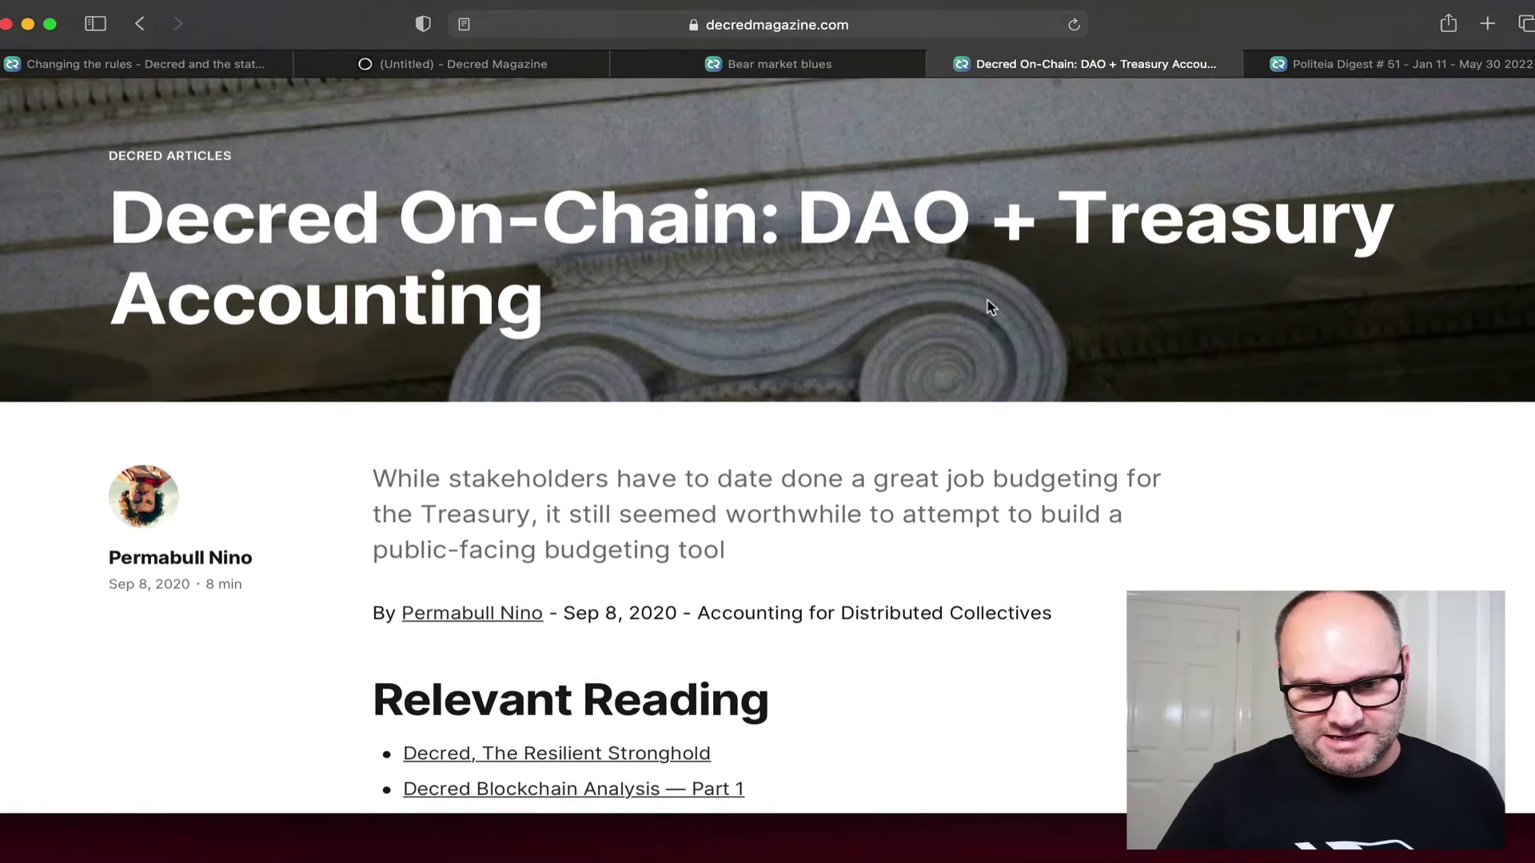
scroll(991, 306, up, 2)
scroll(991, 306, up, 5)
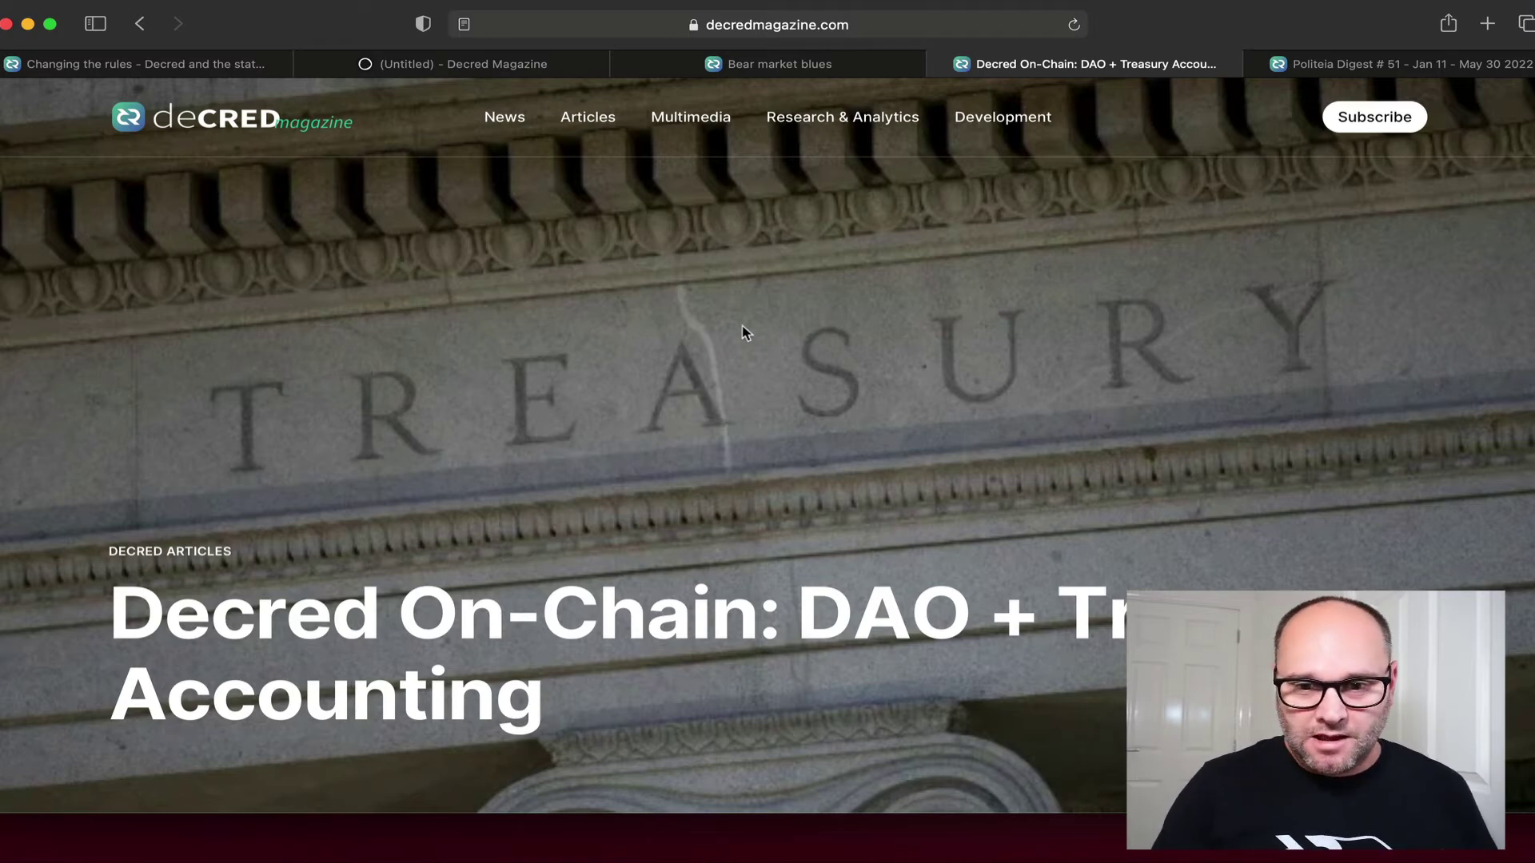
scroll(852, 369, down, 2)
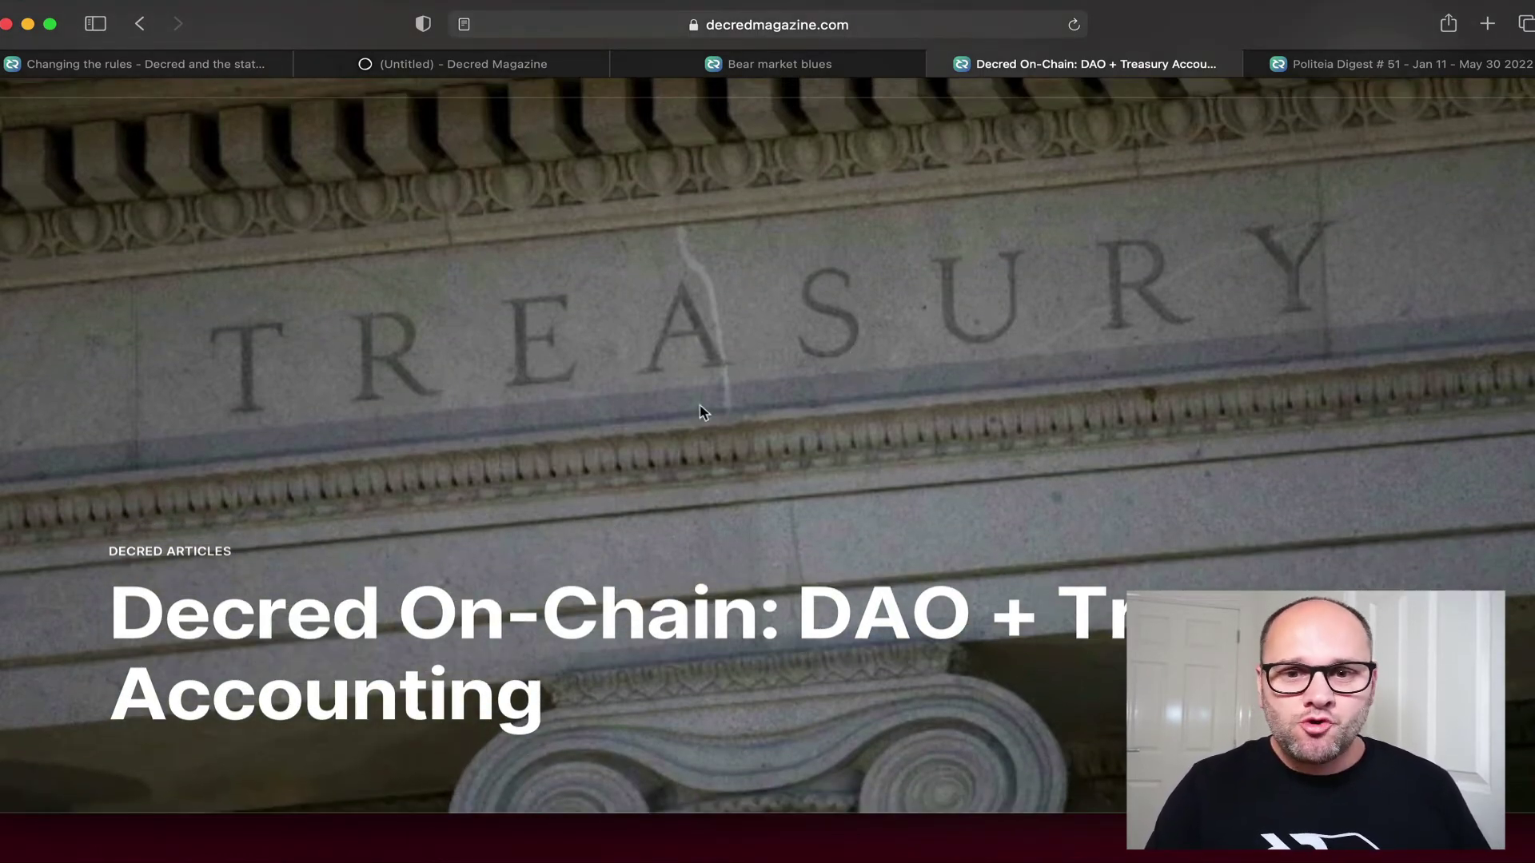
scroll(785, 392, down, 5)
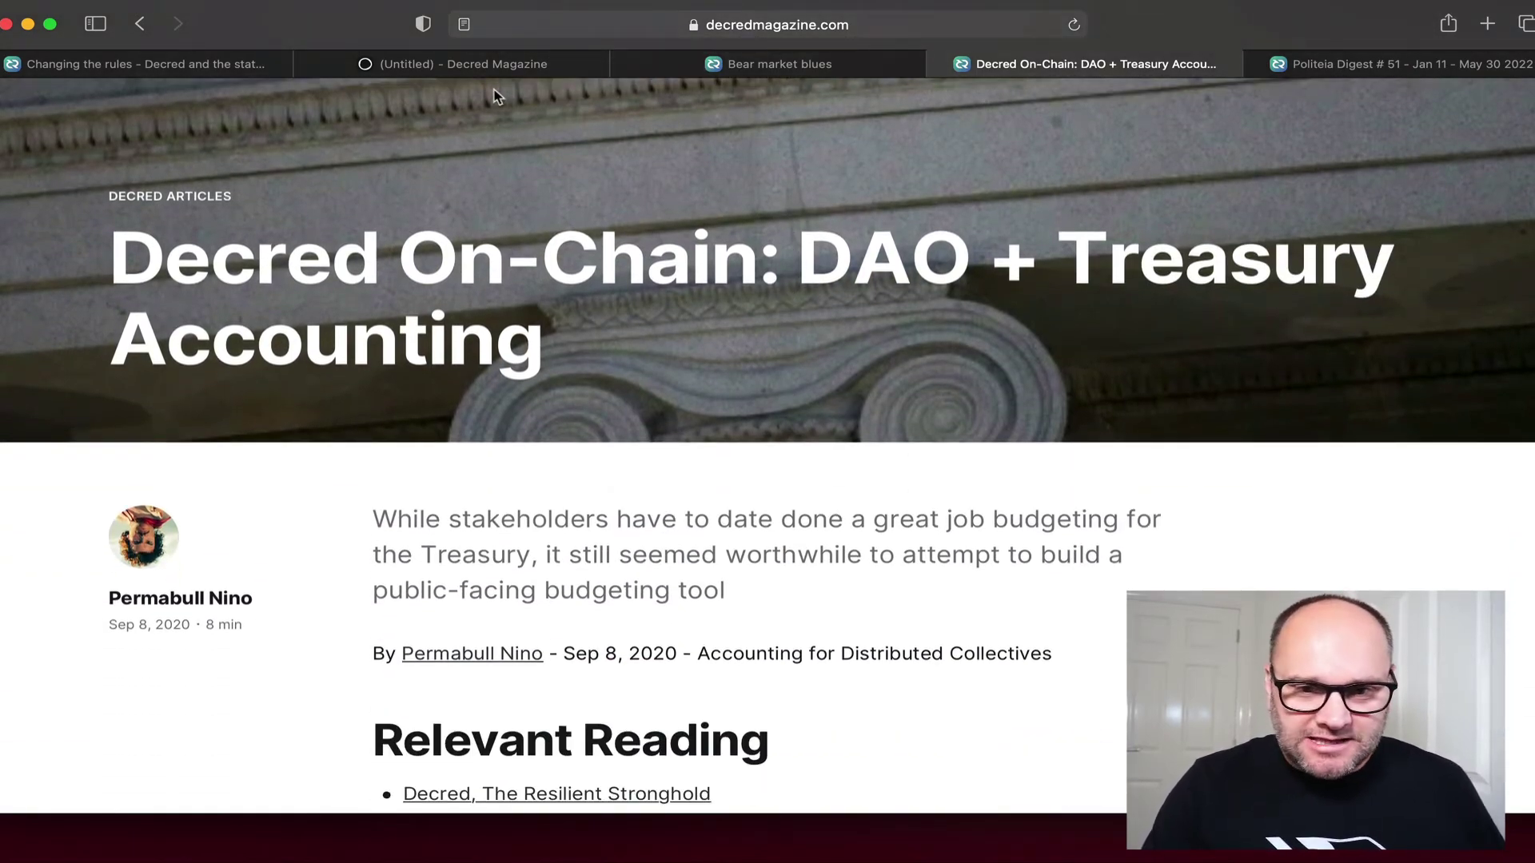
Step: Check the draft's excerpt setting, and highlight the excerpt paragraph in the published article "Bear market blues"
click(485, 69)
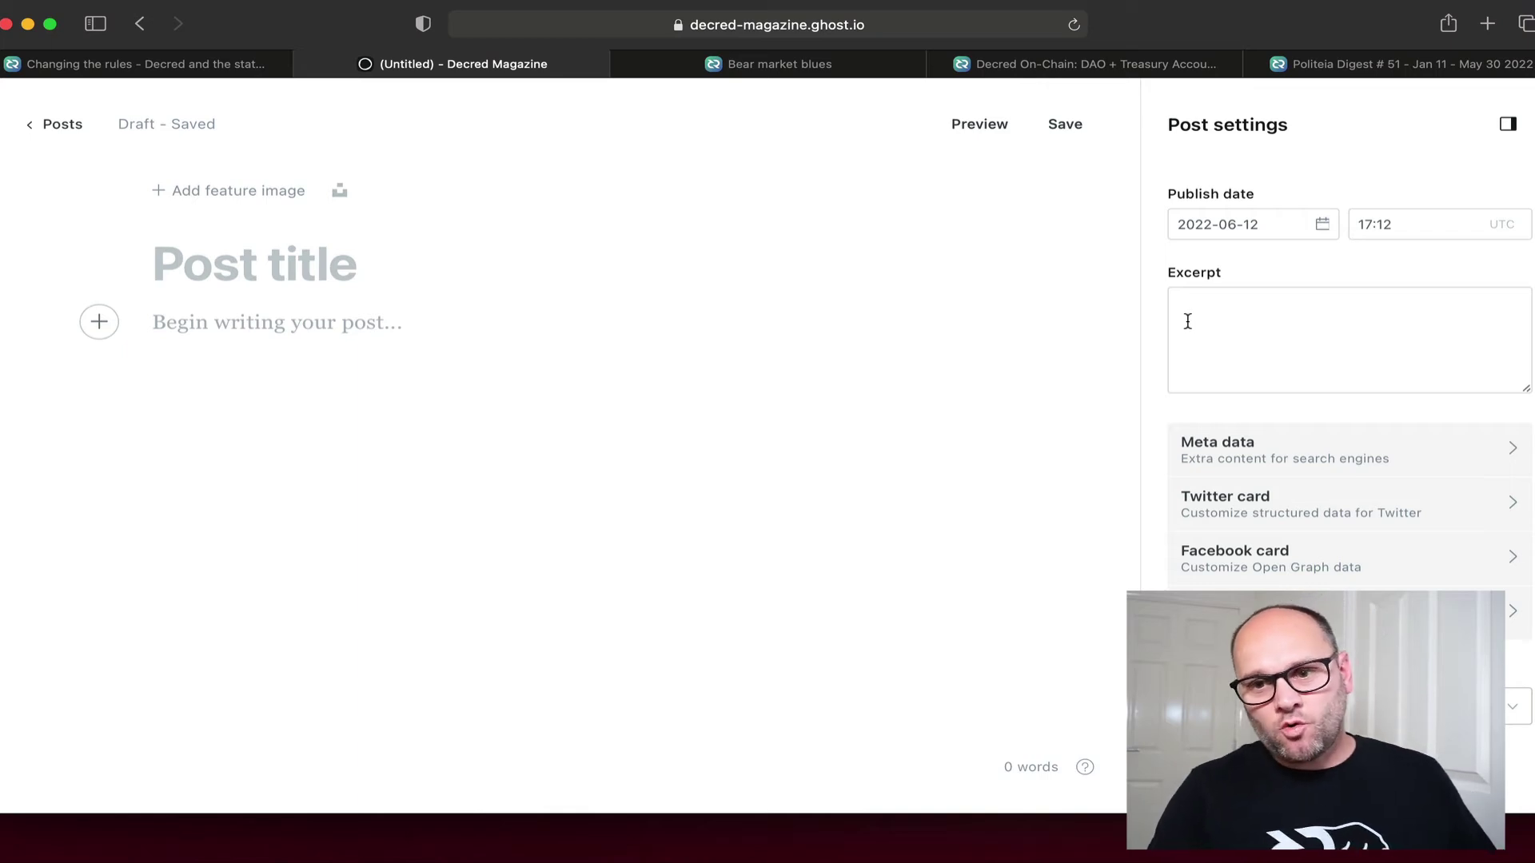
scroll(1159, 310, up, 2)
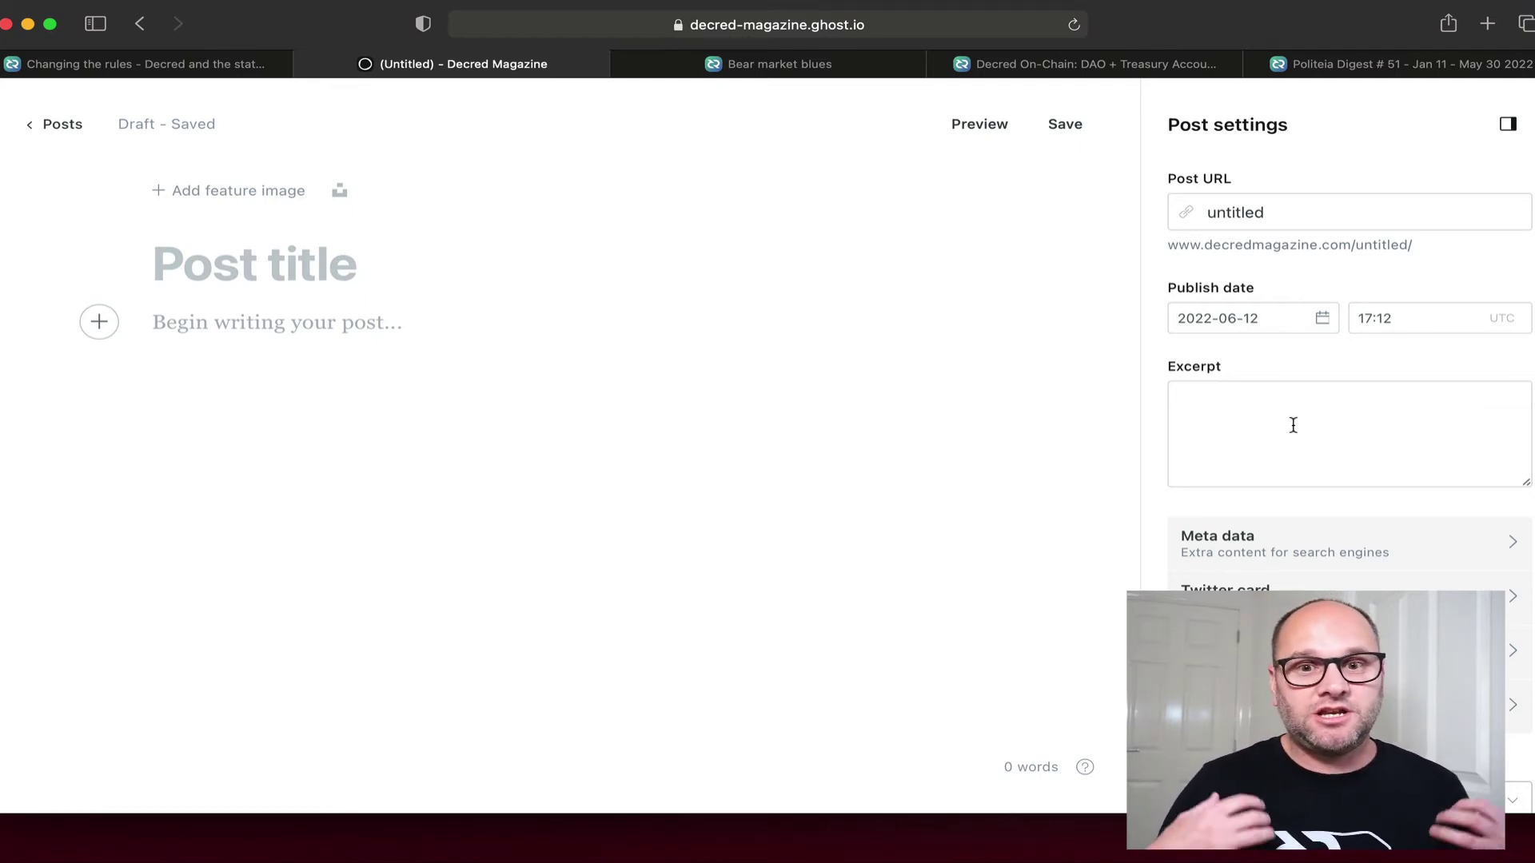
click(823, 66)
click(1000, 64)
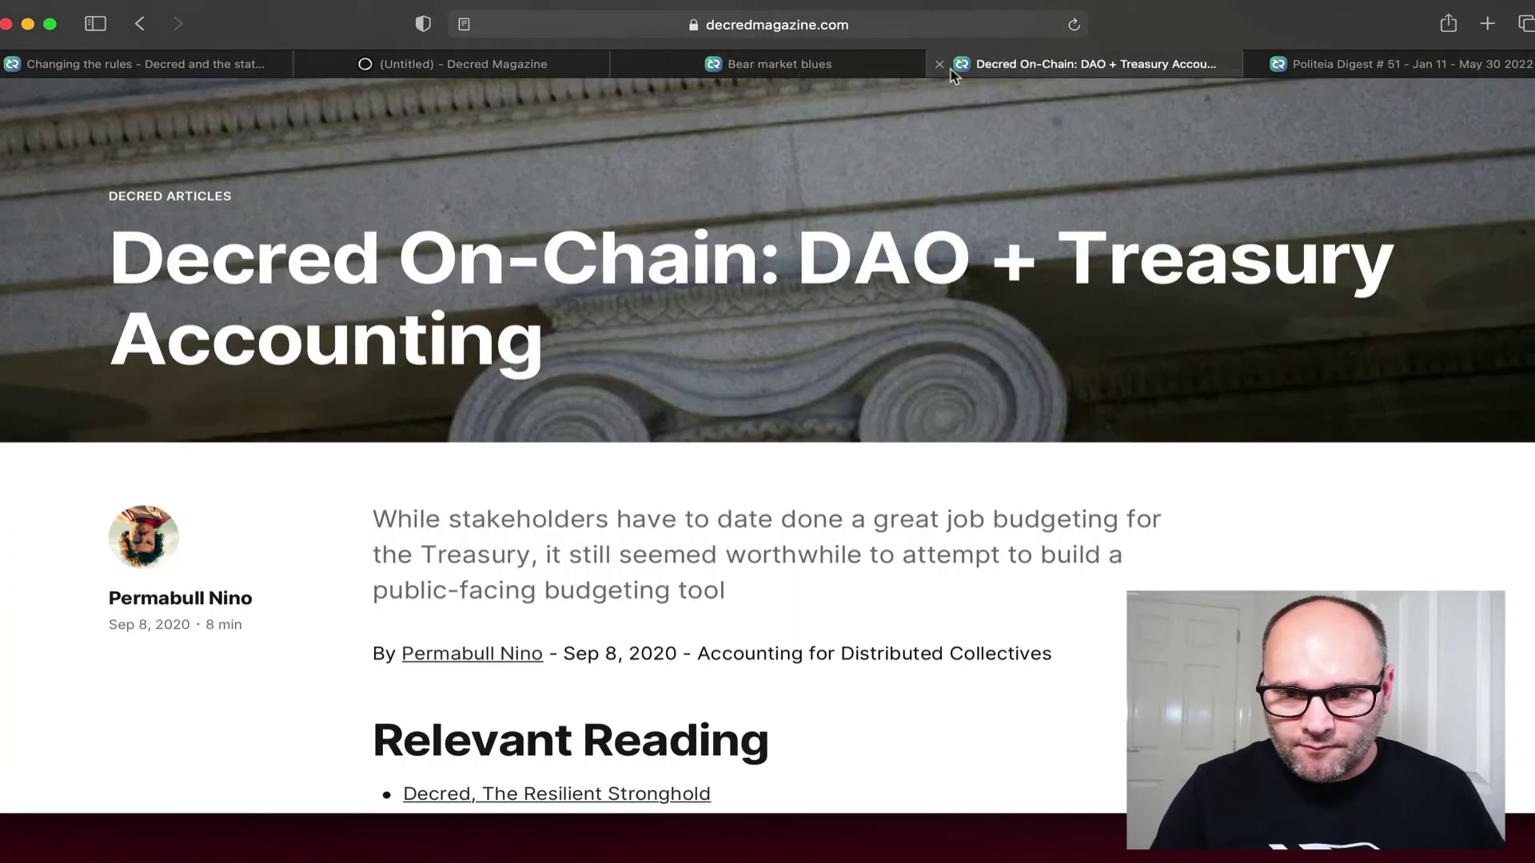
click(812, 64)
scroll(844, 462, down, 5)
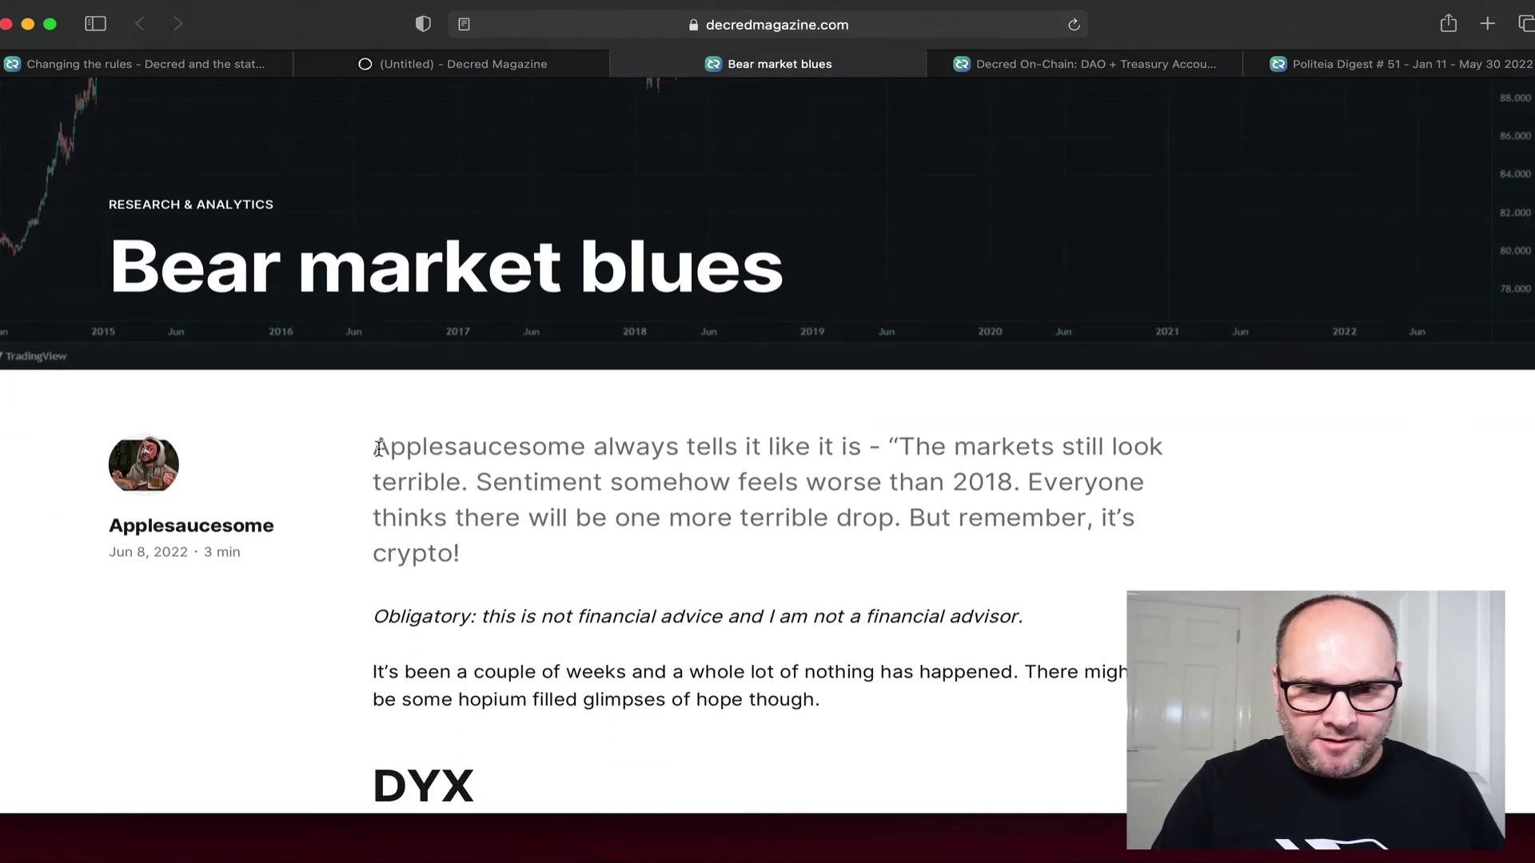
drag(377, 446, 490, 542)
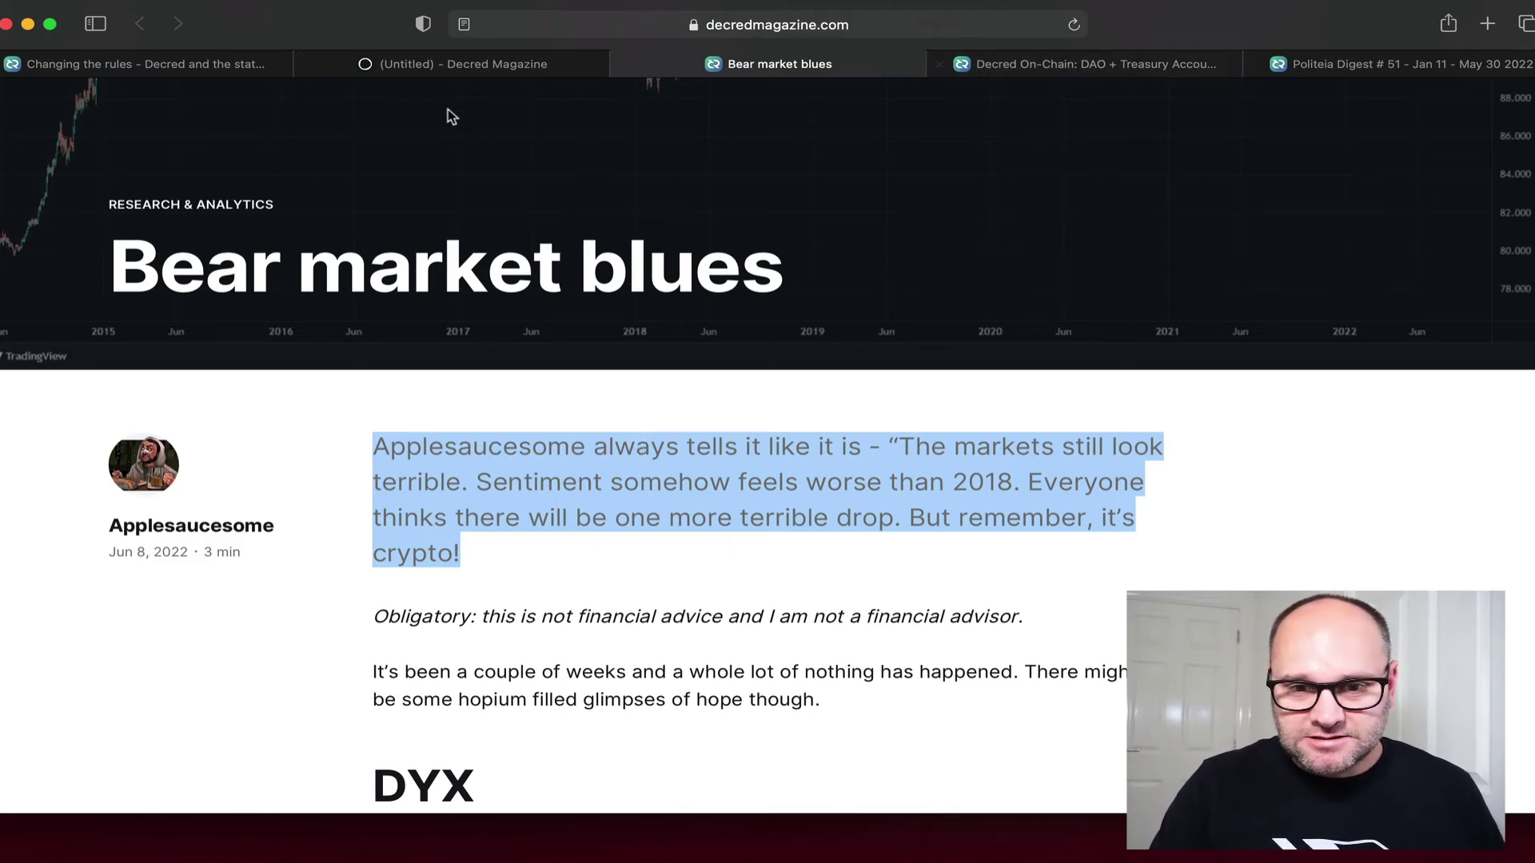
Step: Compare the untitled draft's post URL, publish date and excerpt settings with the published "Bear market blues" article
click(430, 67)
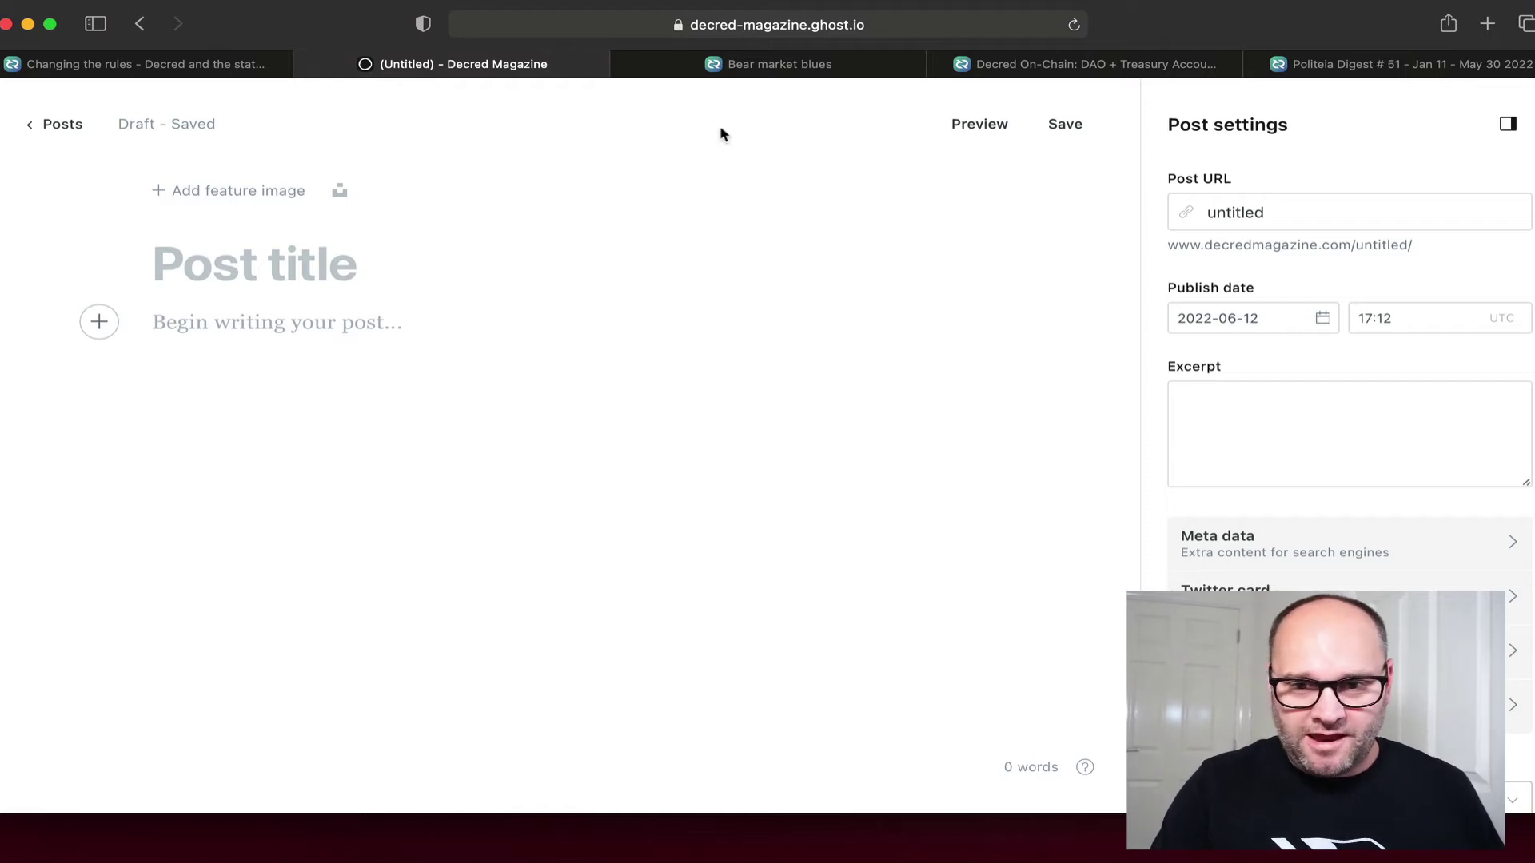
click(743, 65)
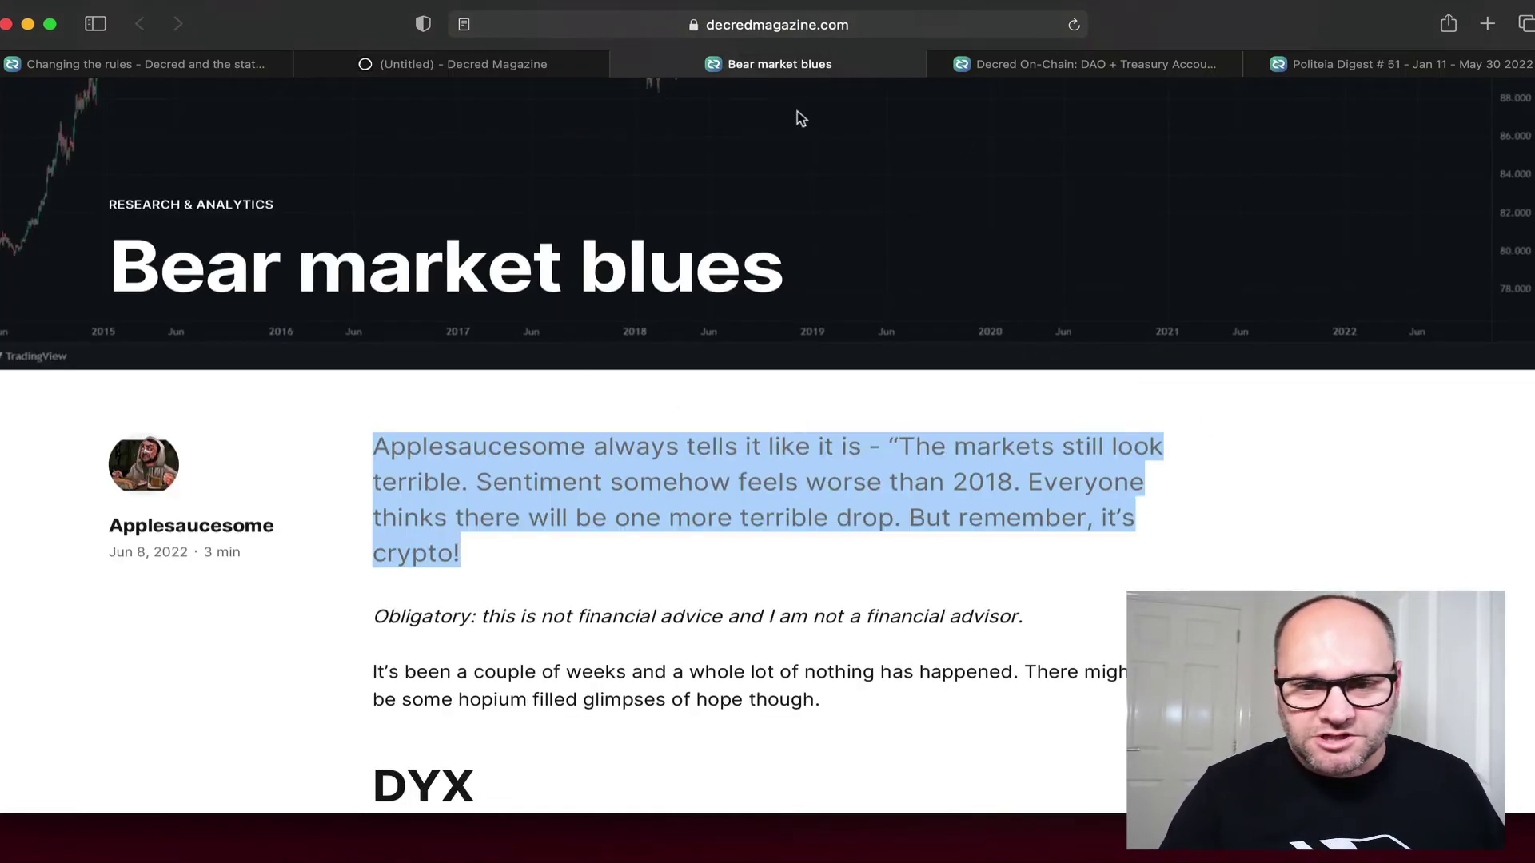
click(501, 67)
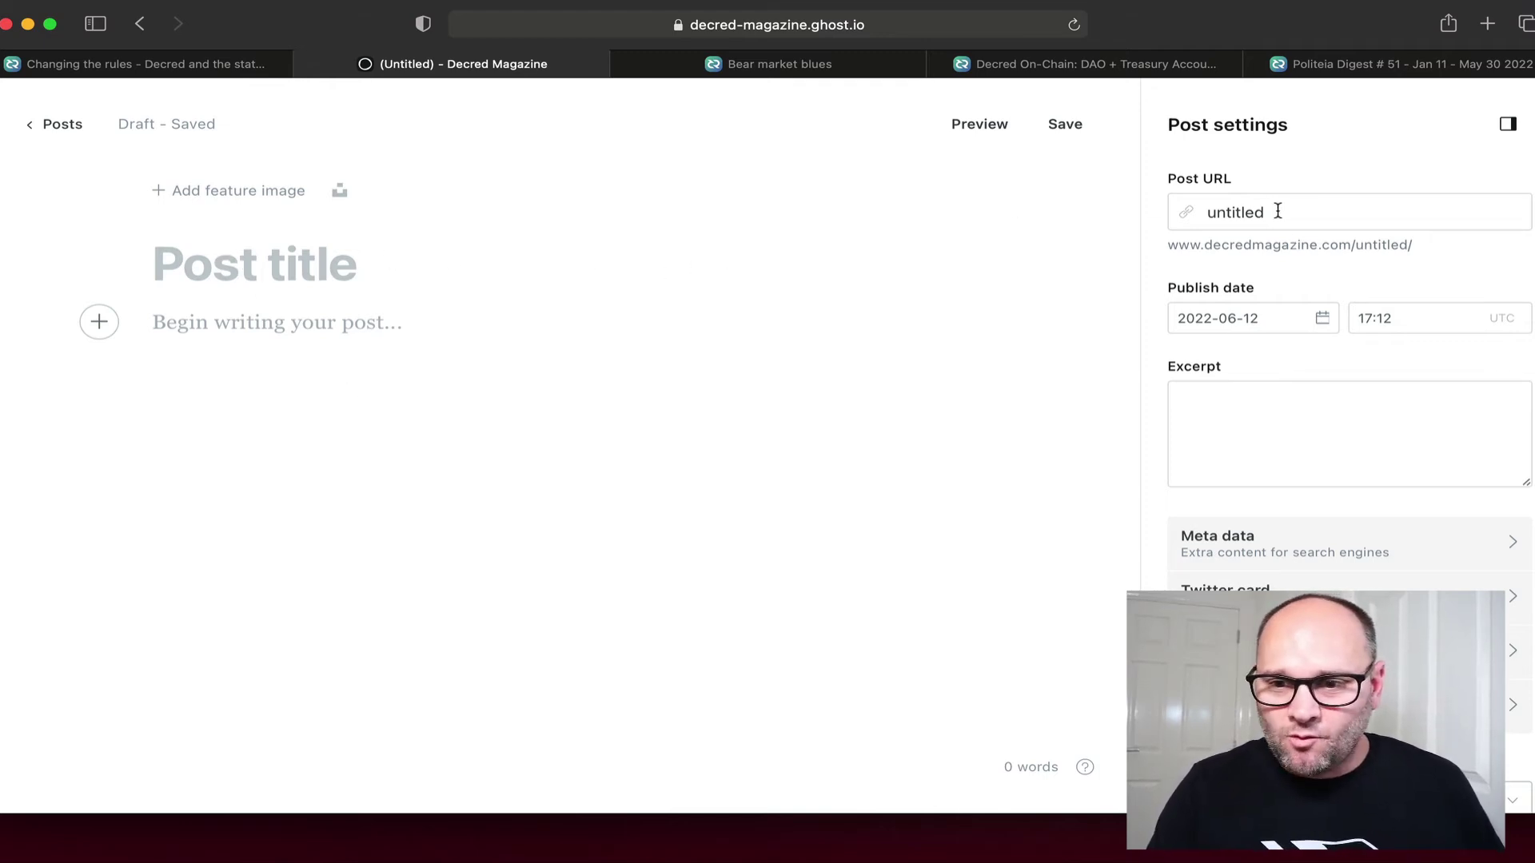
click(839, 68)
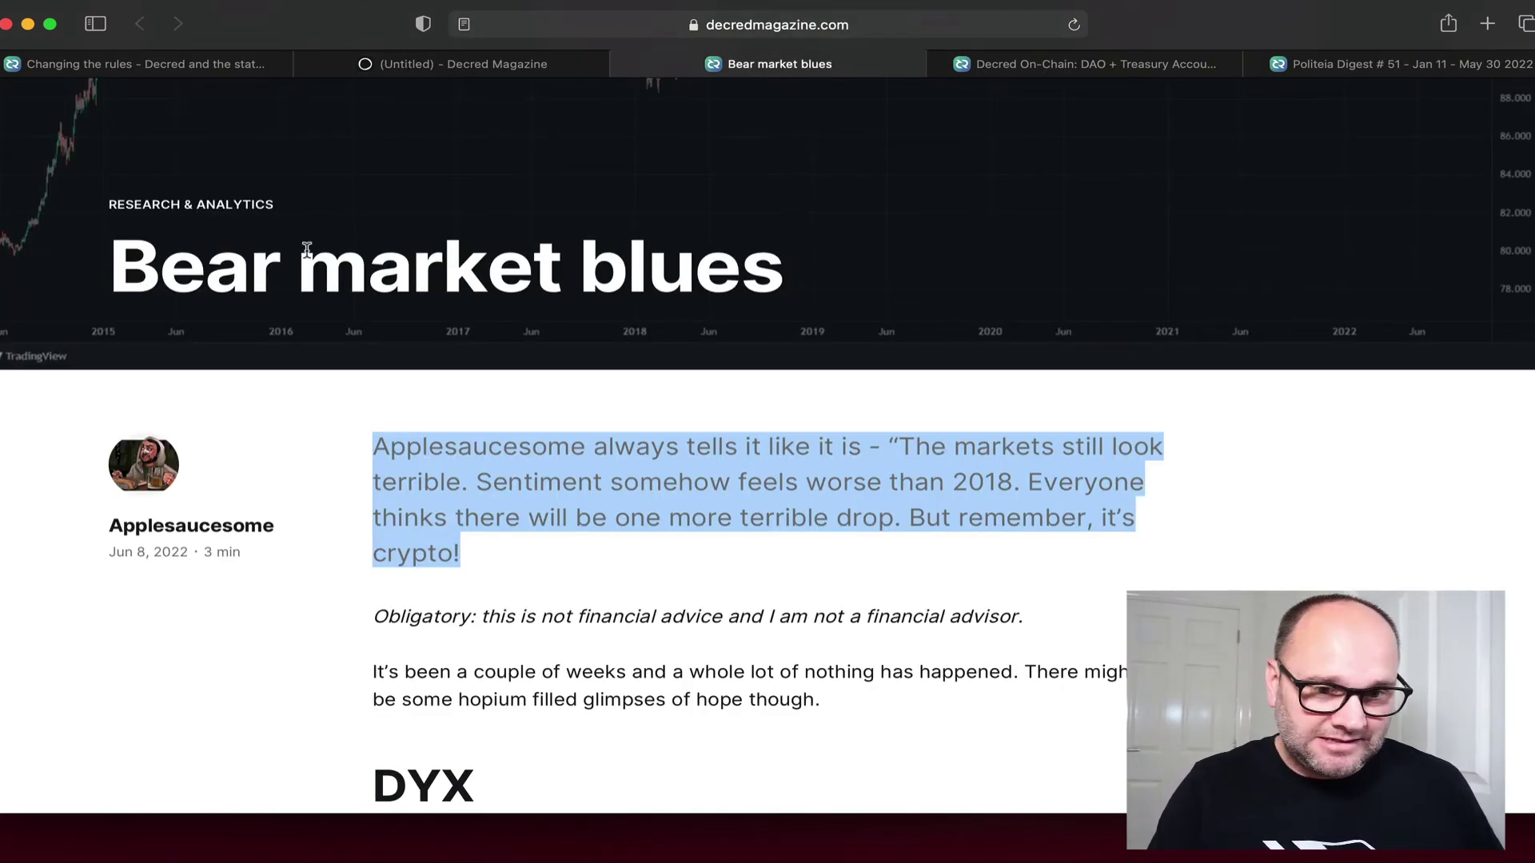
click(524, 68)
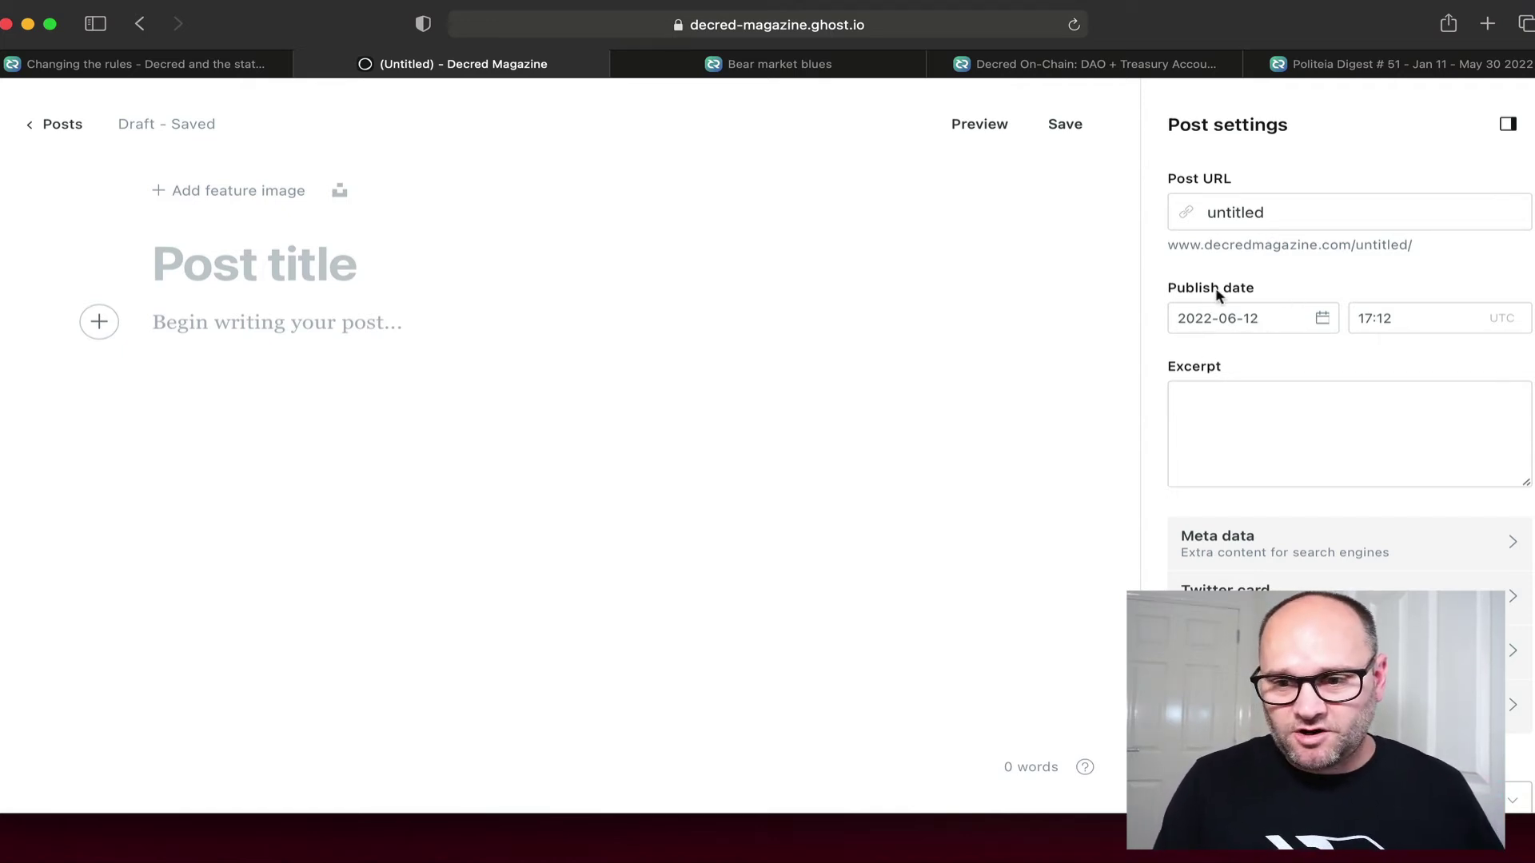
scroll(1154, 399, down, 3)
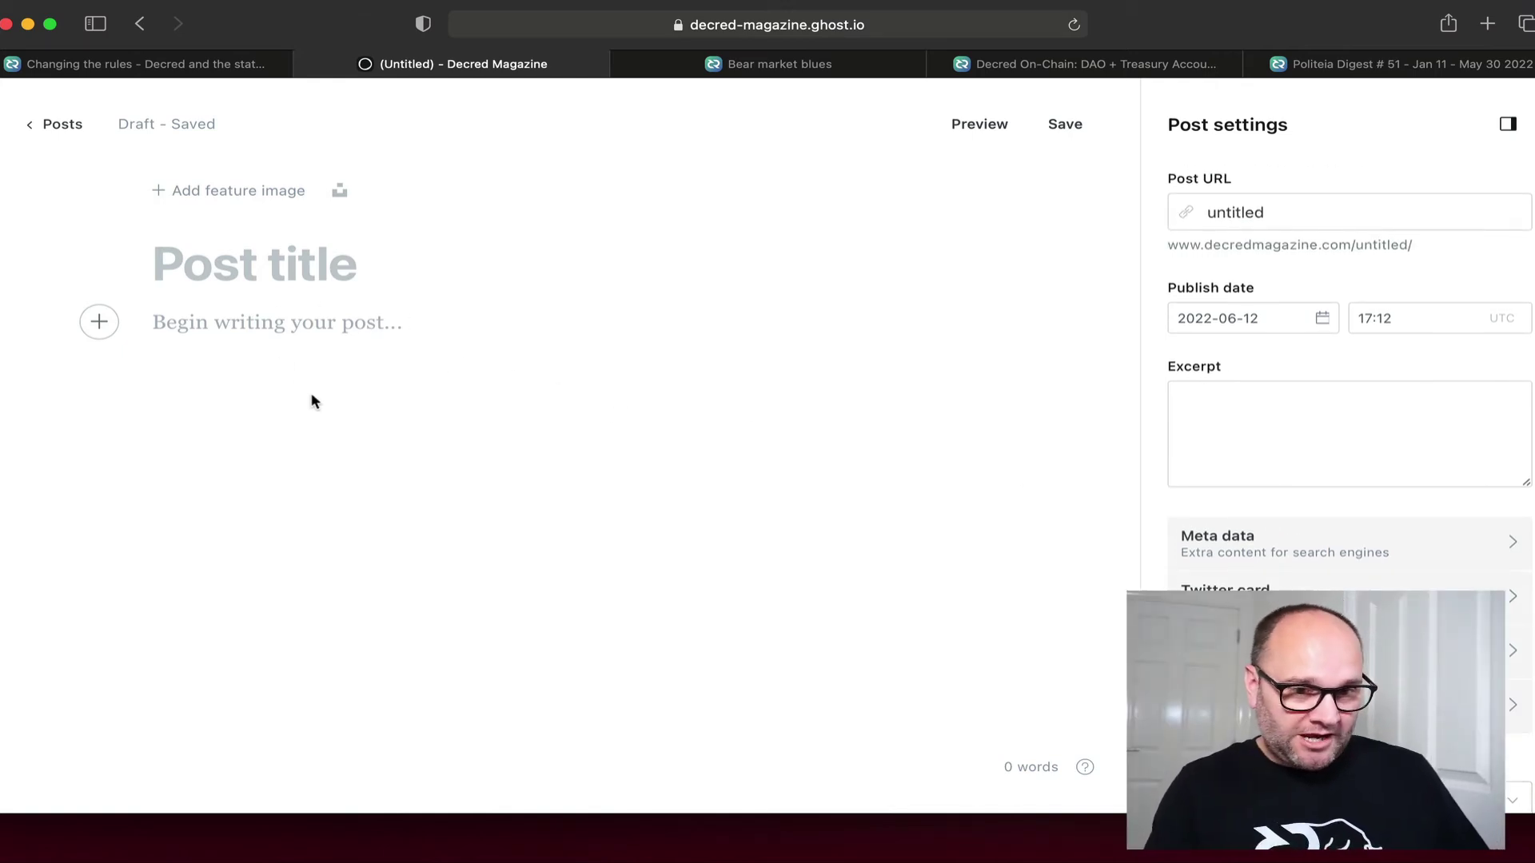
Step: Review the primary content cards that can be inserted in the draft's body, from Image and Markdown to Header, without adding one
click(99, 323)
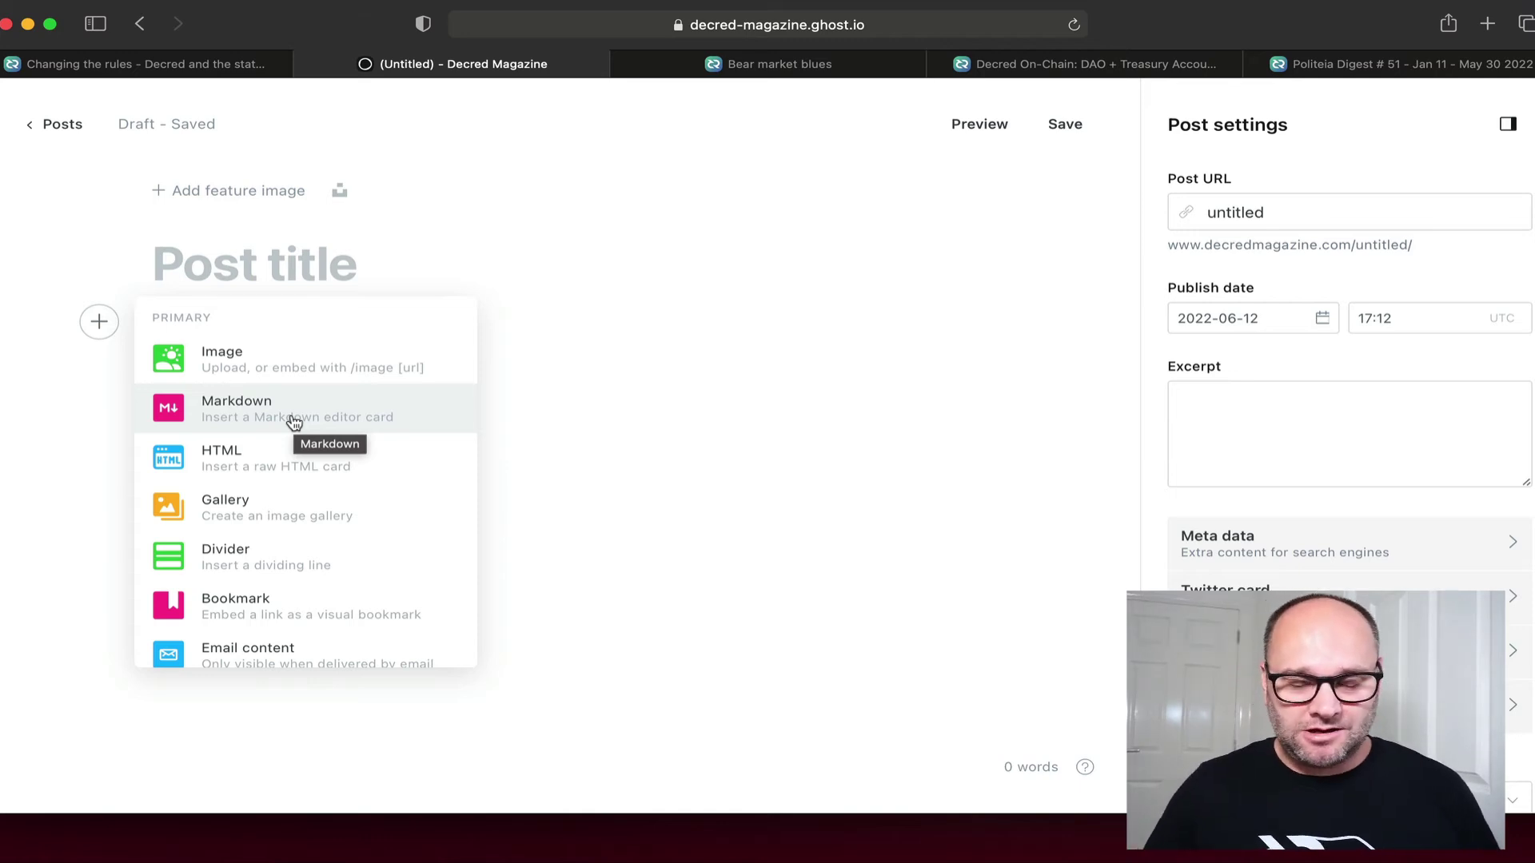
click(555, 411)
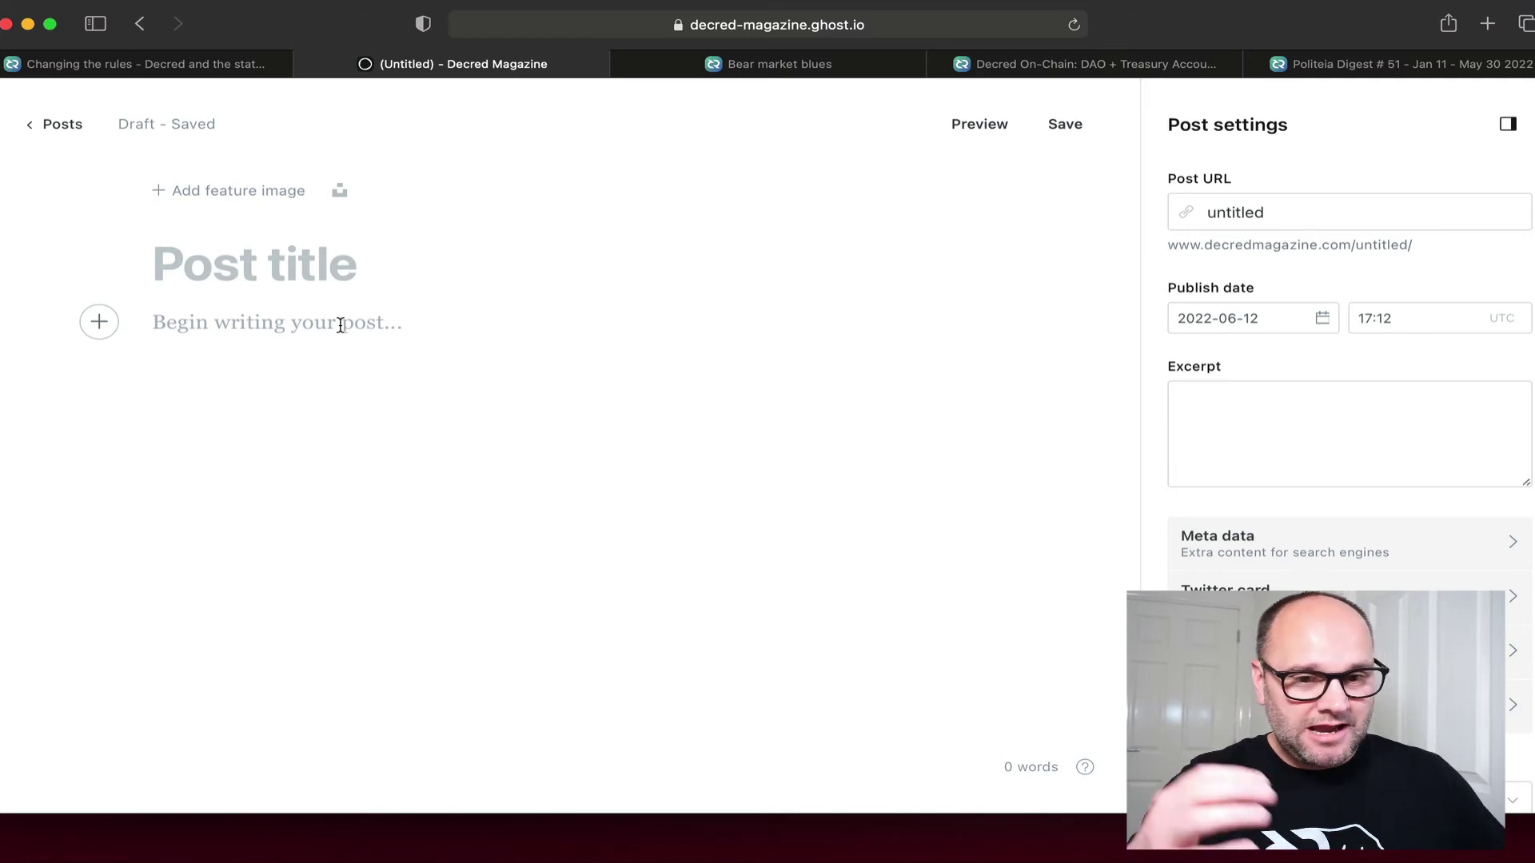
click(99, 321)
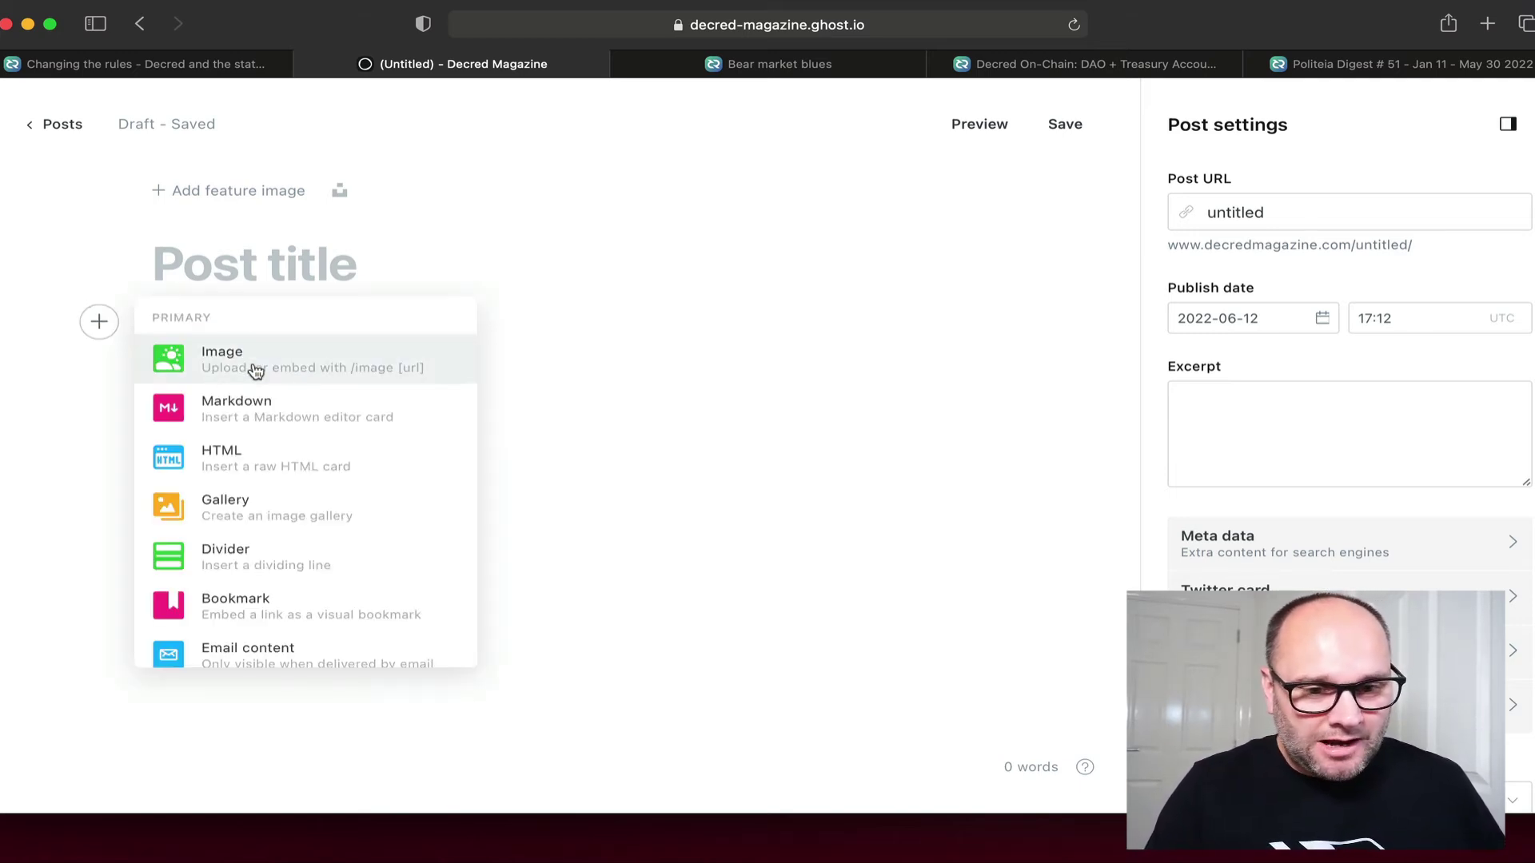
scroll(289, 490, down, 2)
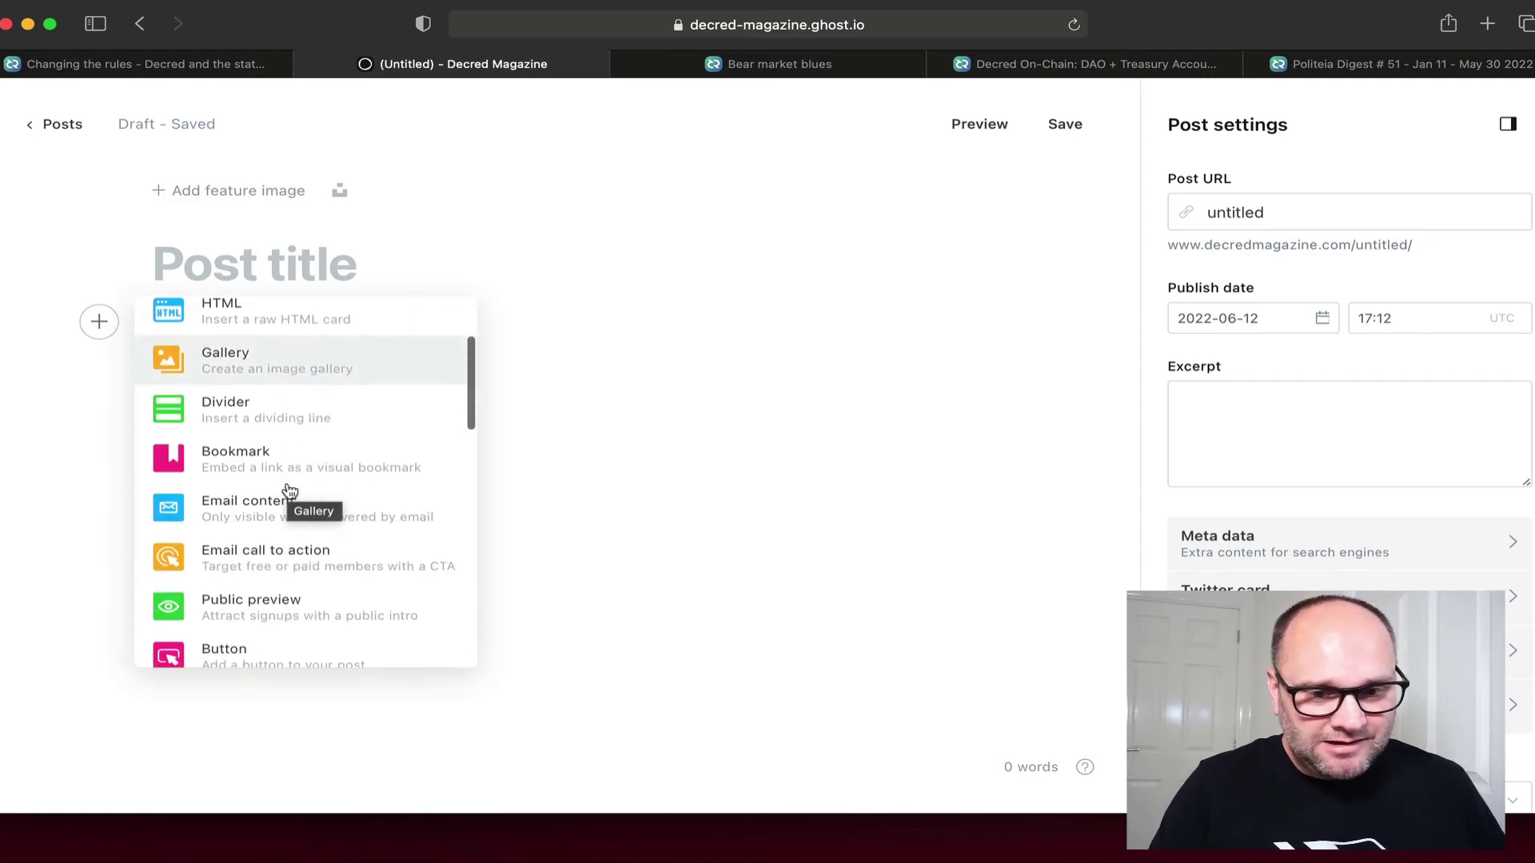
scroll(377, 571, down, 1)
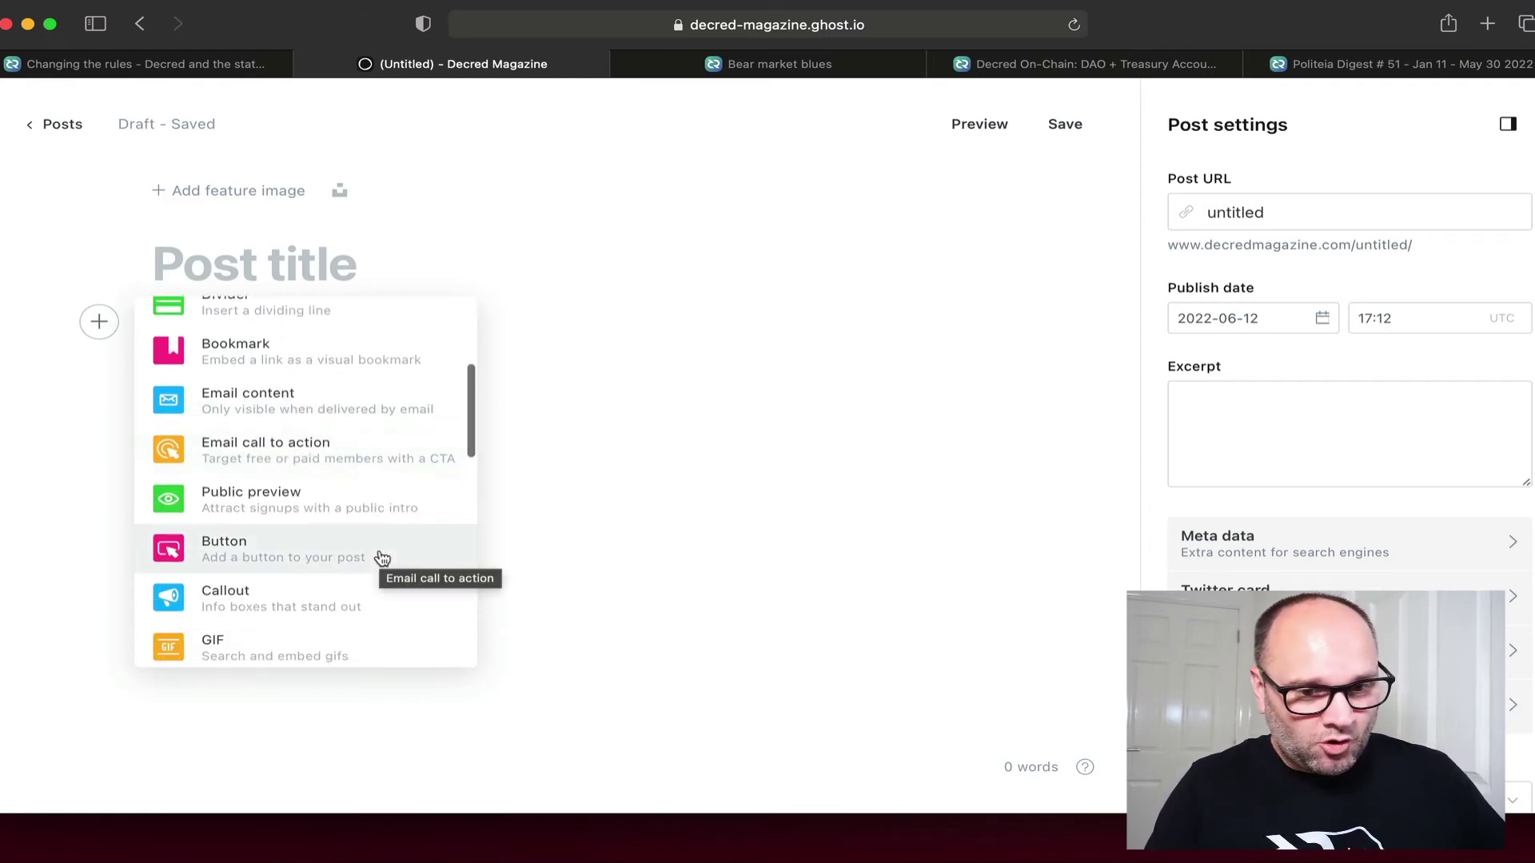
scroll(381, 559, down, 4)
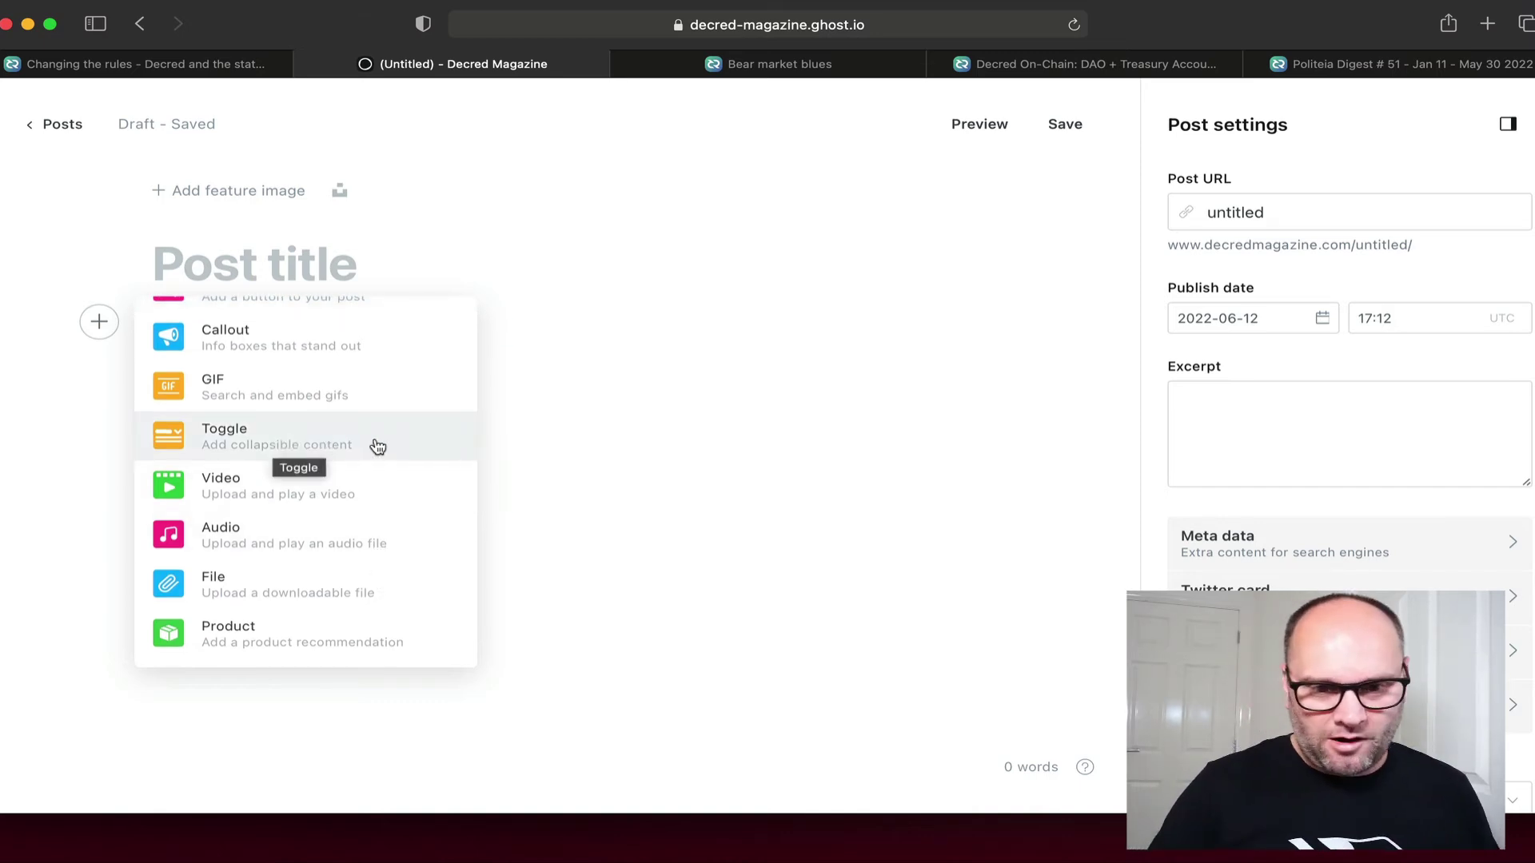
scroll(377, 446, down, 1)
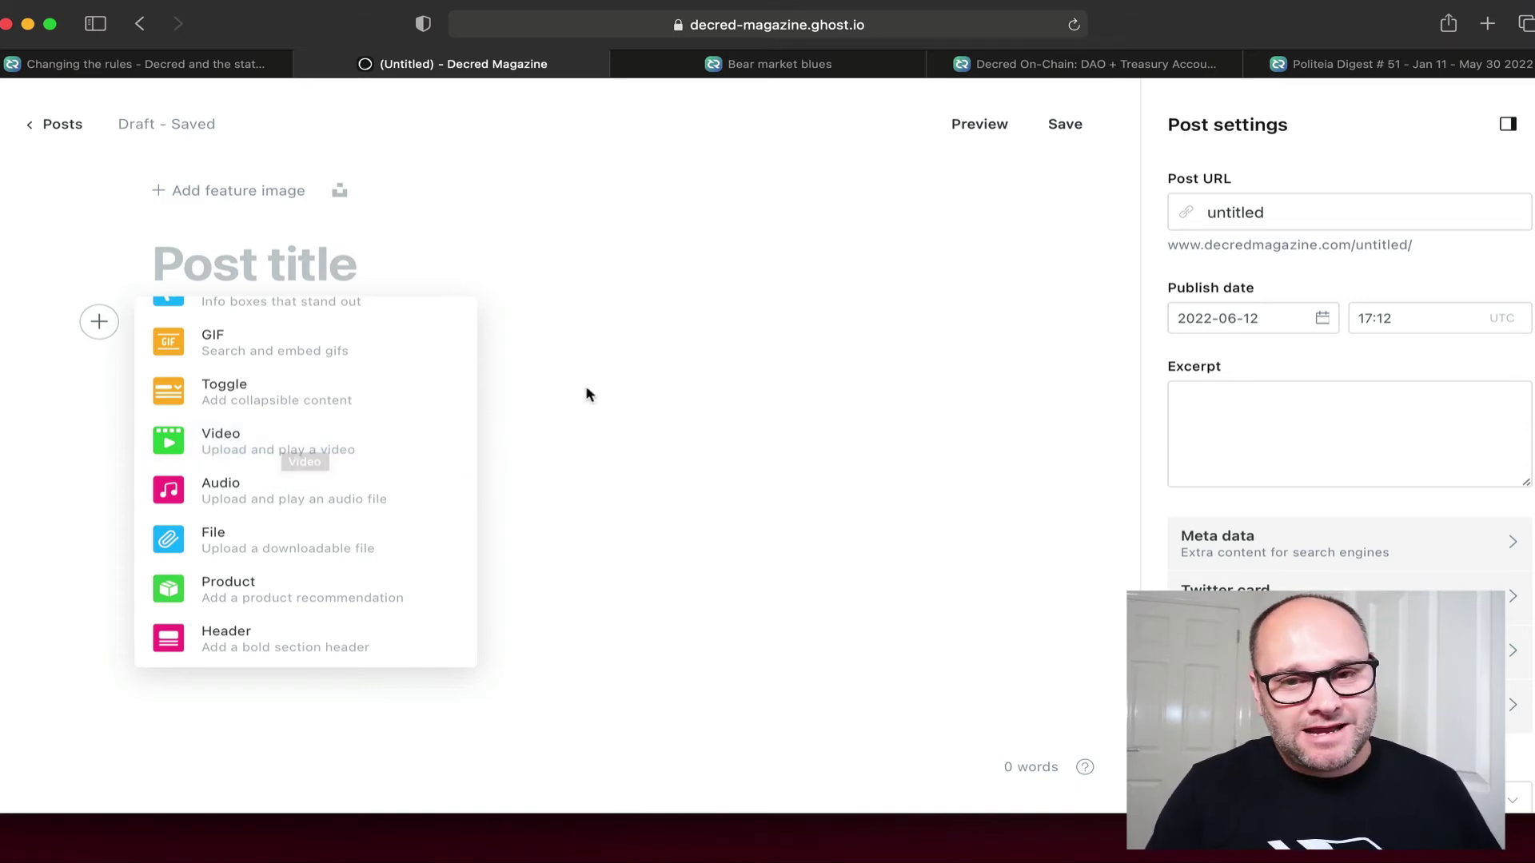
click(569, 331)
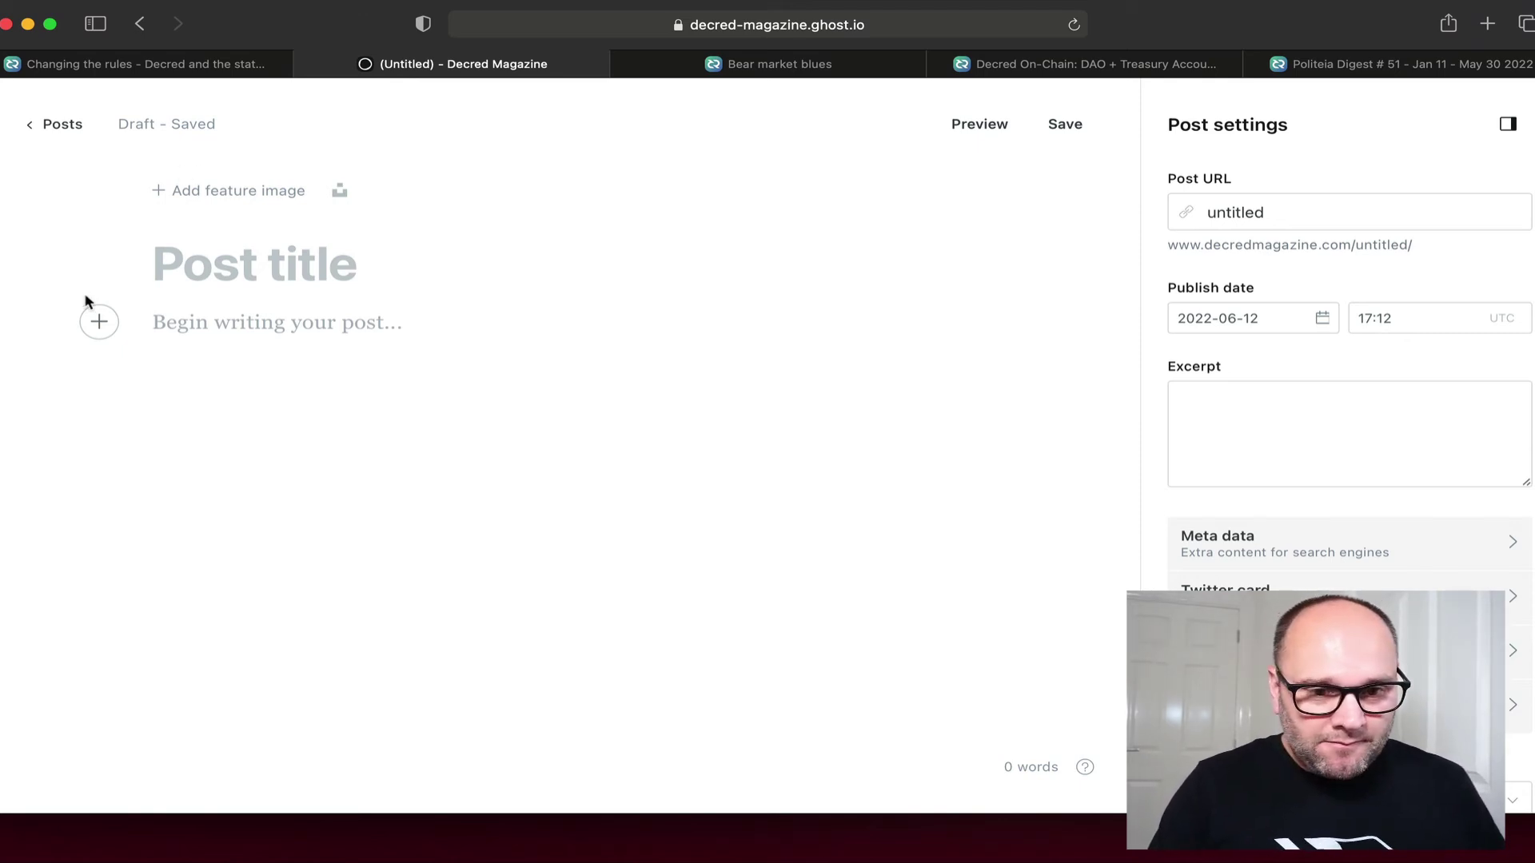
Step: Review the embed cards available for the draft's body, such as YouTube, Twitter and Spotify, without adding one
click(99, 321)
scroll(261, 485, down, 10)
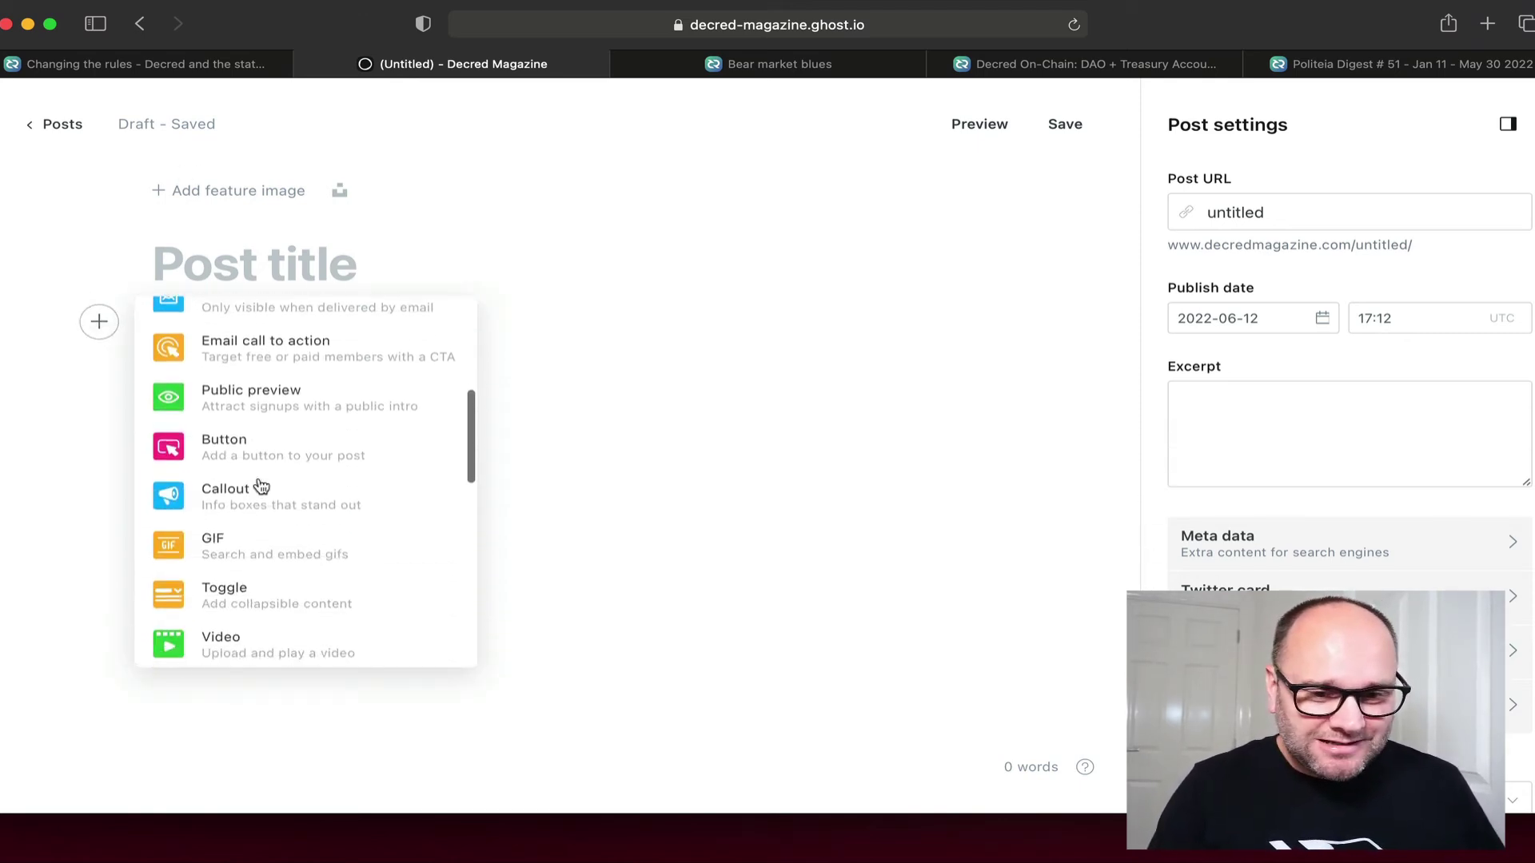
scroll(261, 485, down, 8)
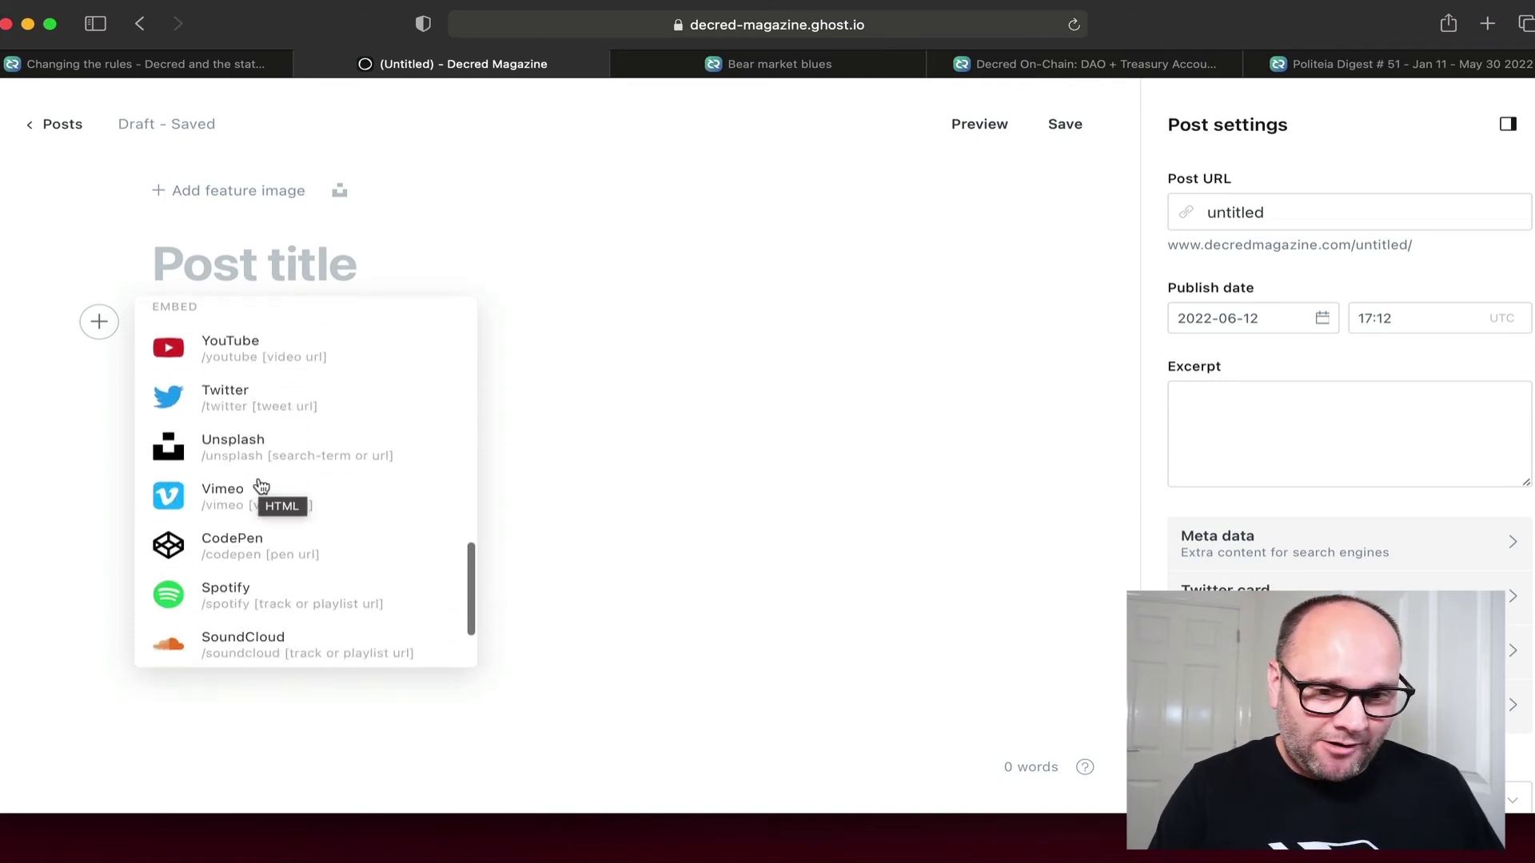
click(569, 378)
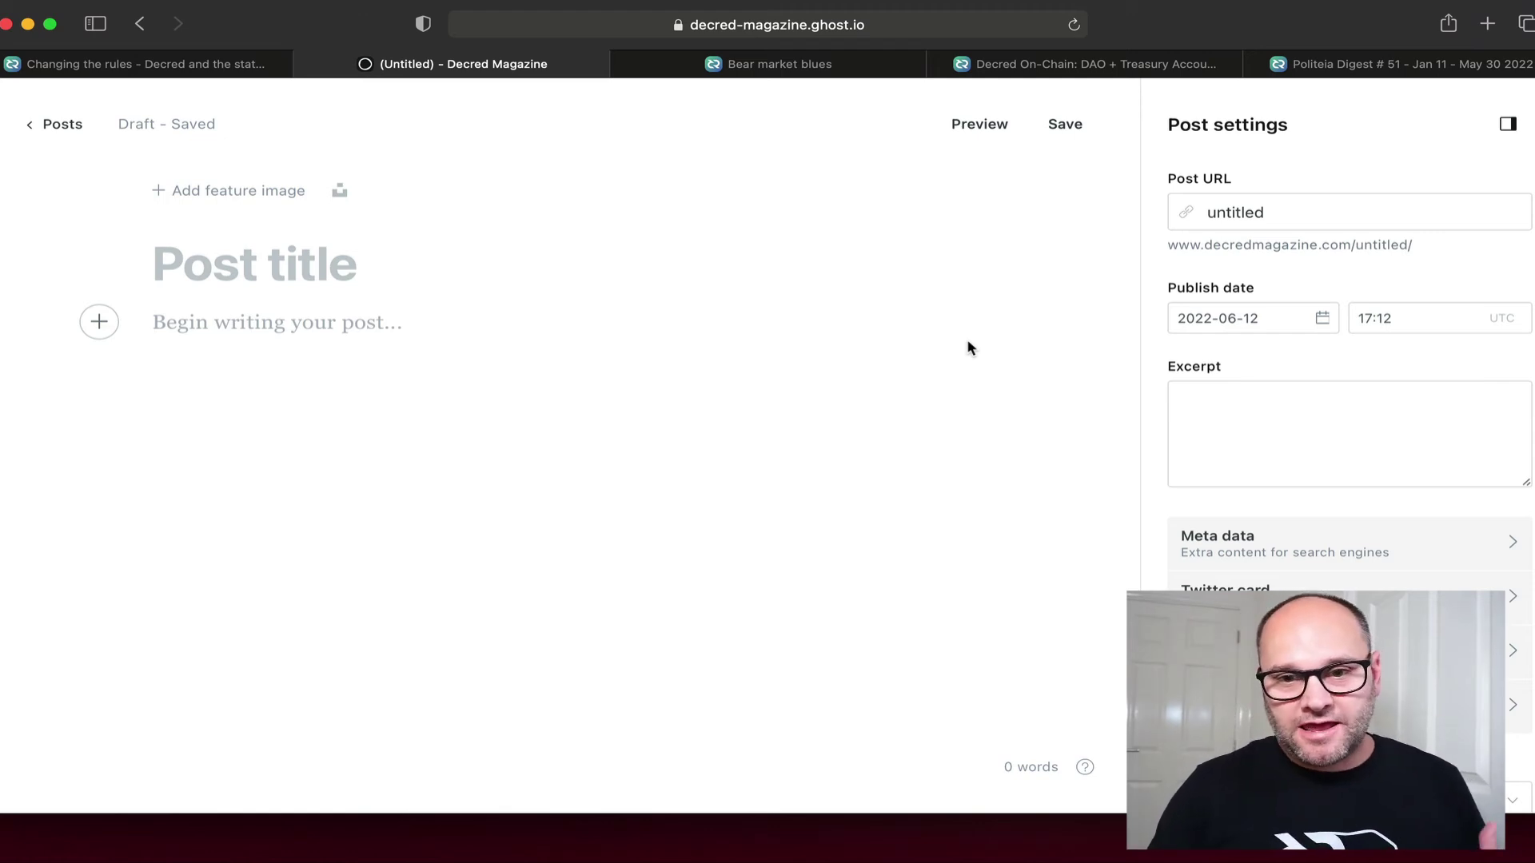
Step: Save the untitled draft, place the cursor in its title and return to the published article "Changing the rules - Decred and the state of the market"
click(1068, 129)
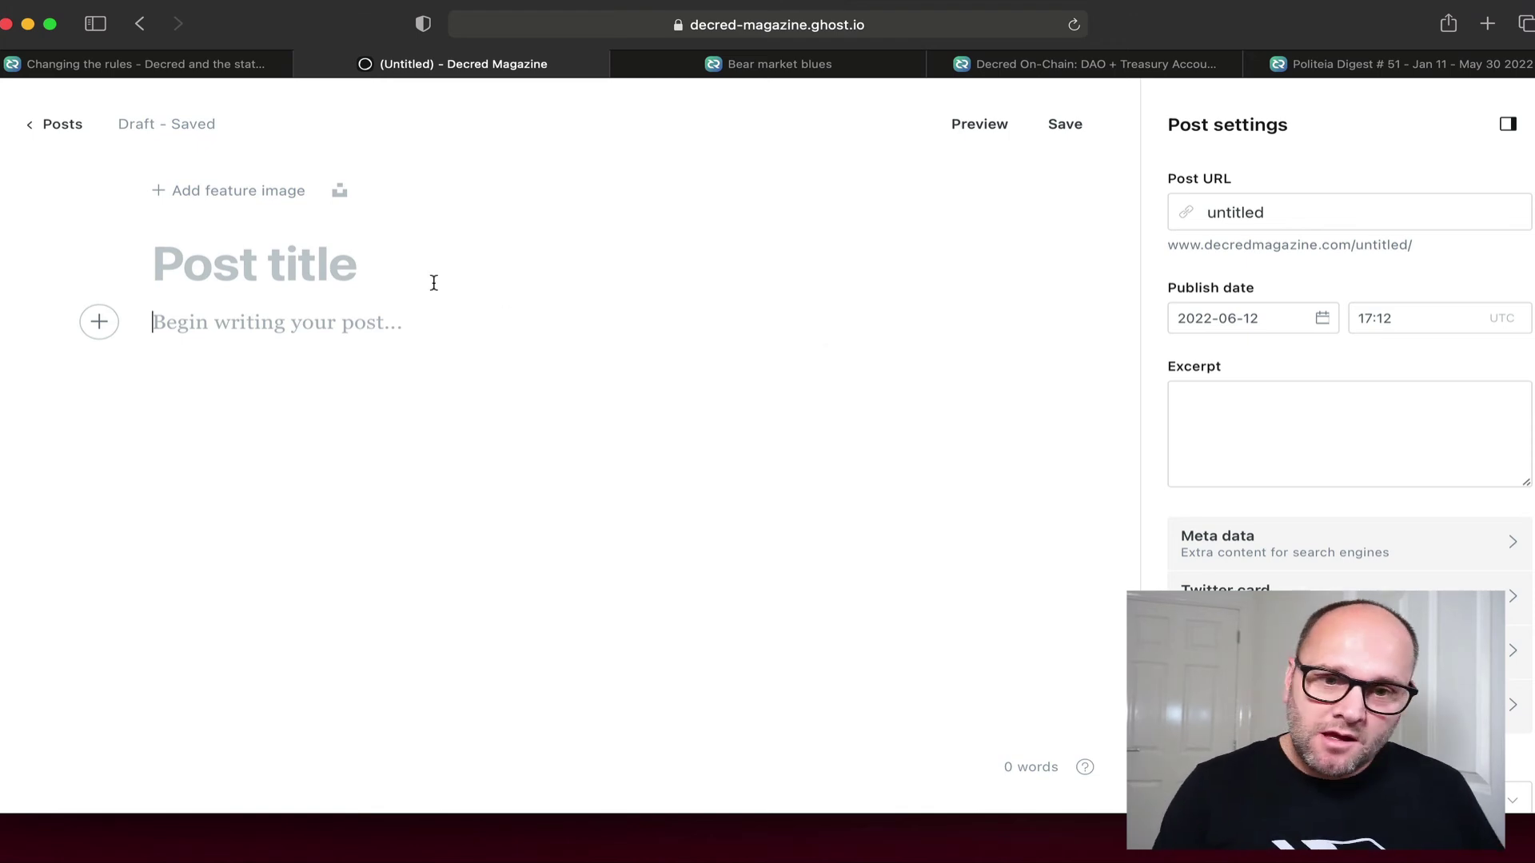
click(364, 266)
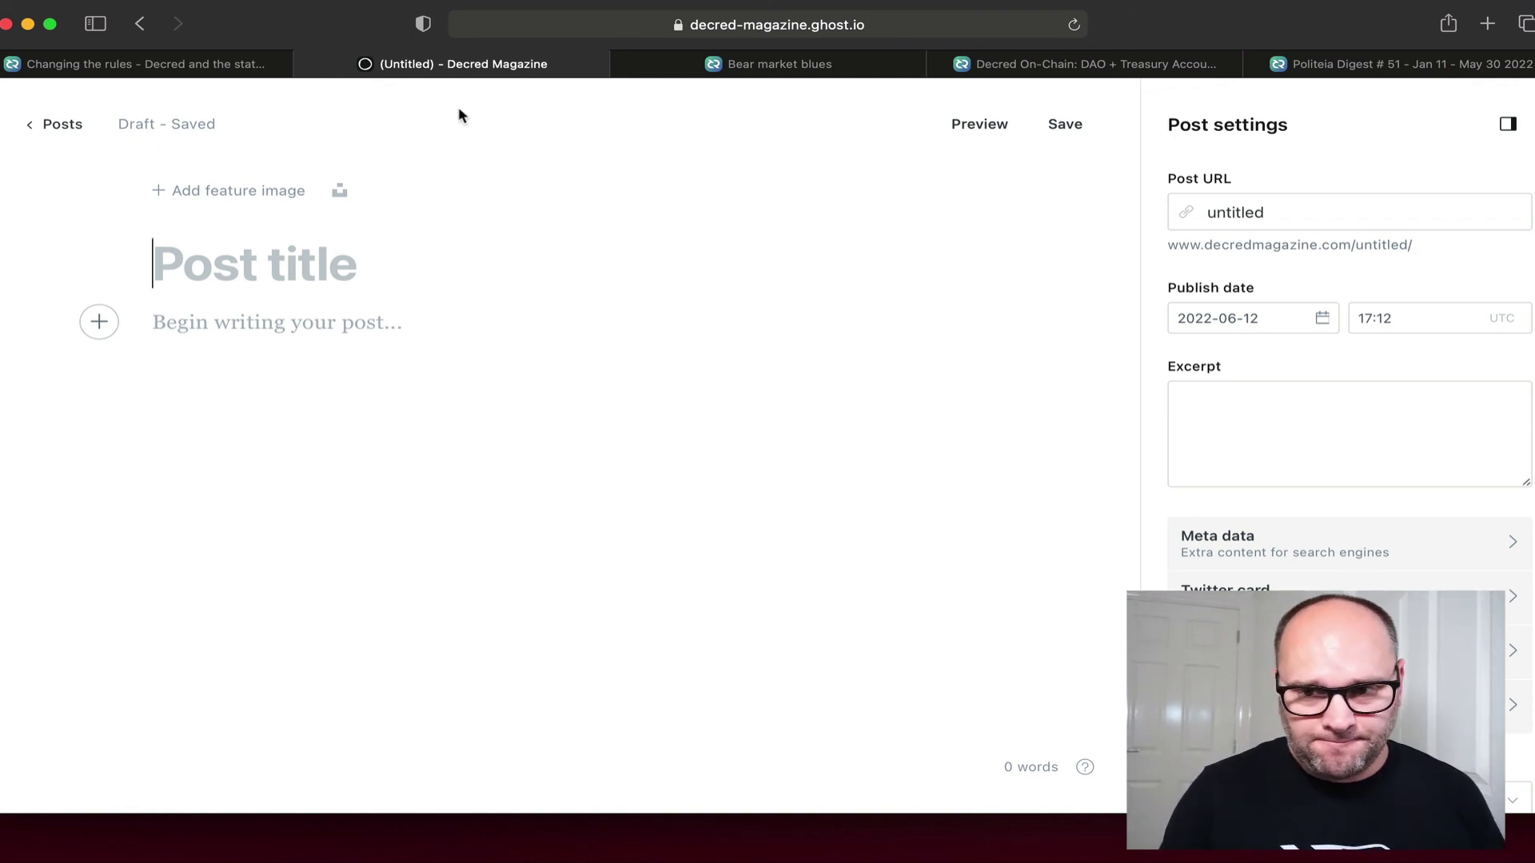
click(144, 64)
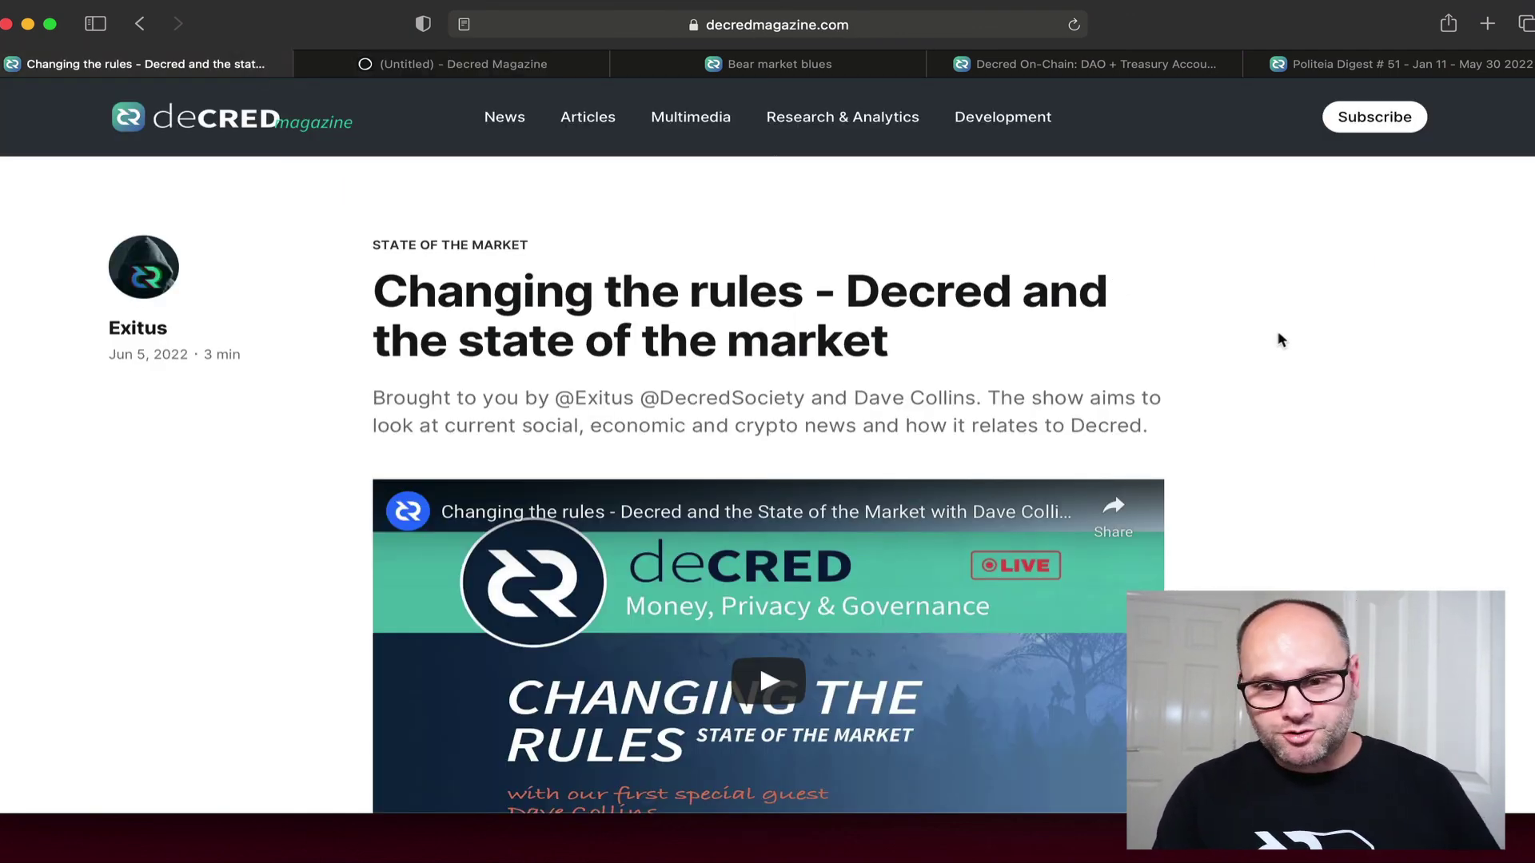